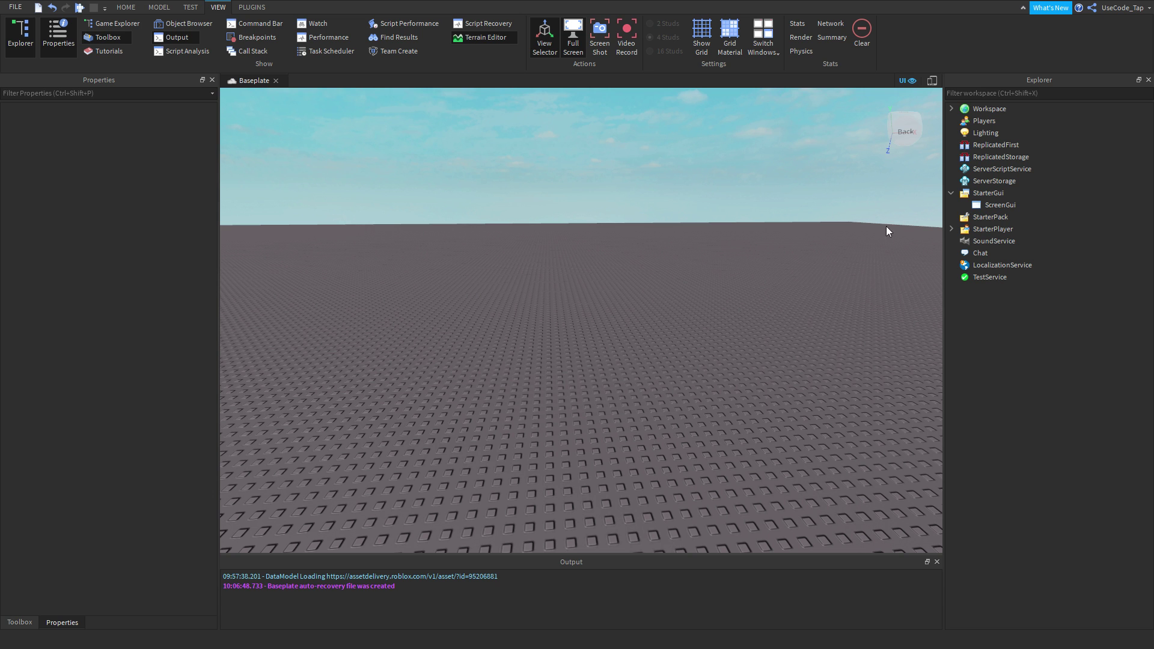
- Delete the existing ScreenGui and add a new ScreenGui to StarterGui
{"action": "left_click", "coordinate": [974, 206]}
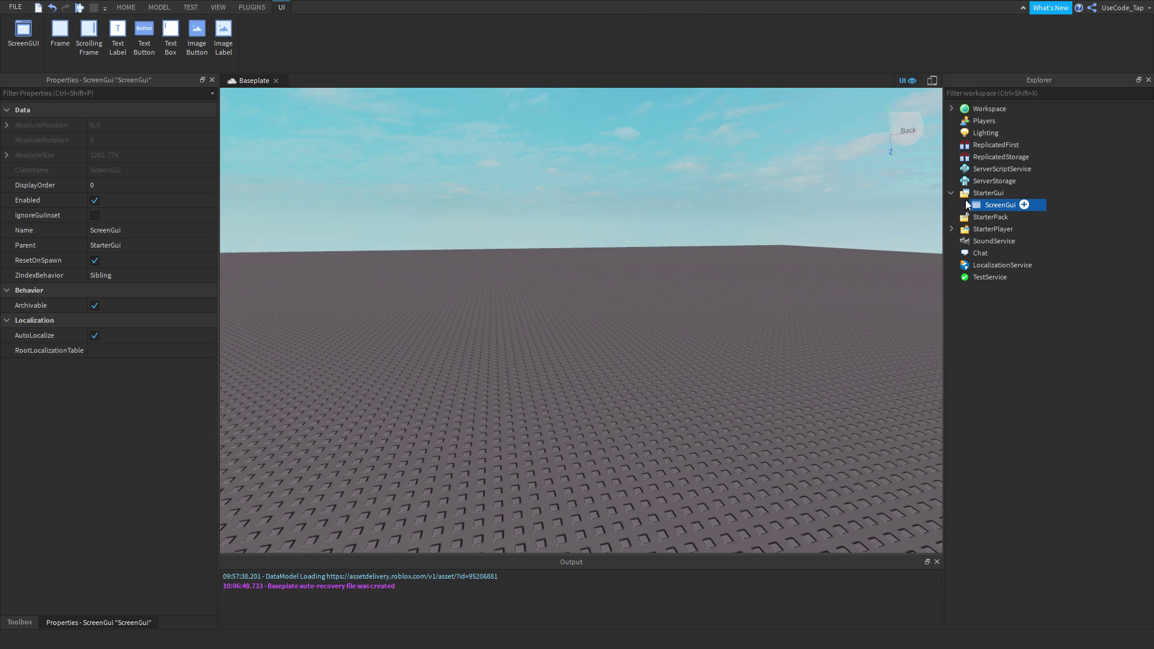
{"action": "key", "text": "Delete"}
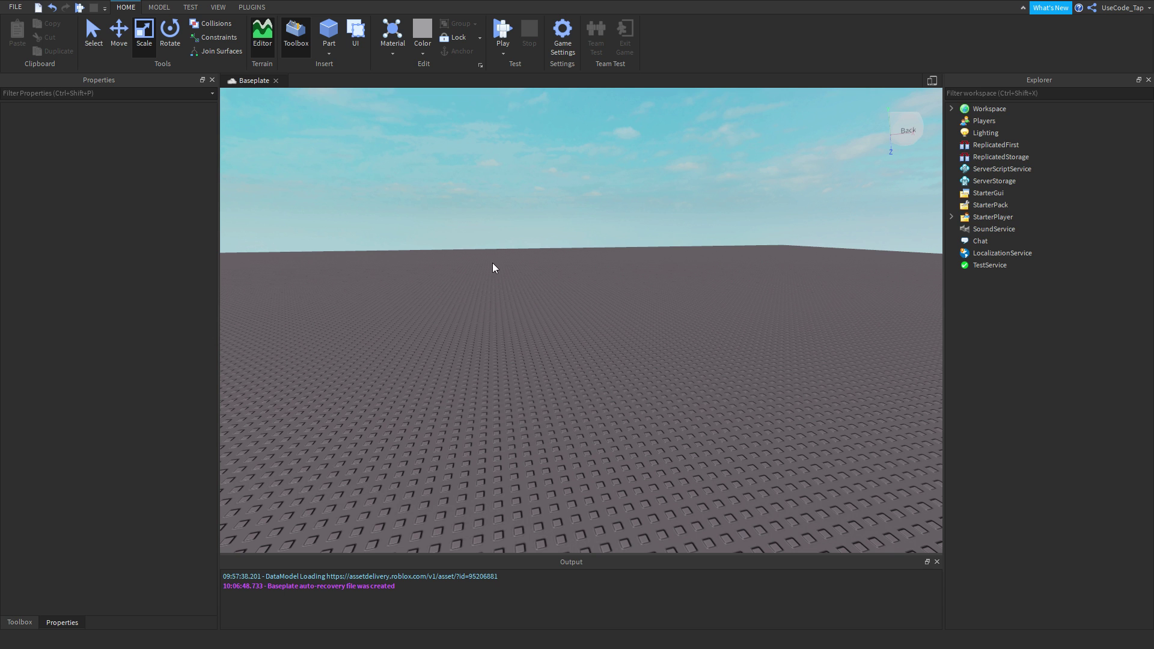
{"action": "right_click_drag", "start_coordinate": [493, 262], "coordinate": [784, 273]}
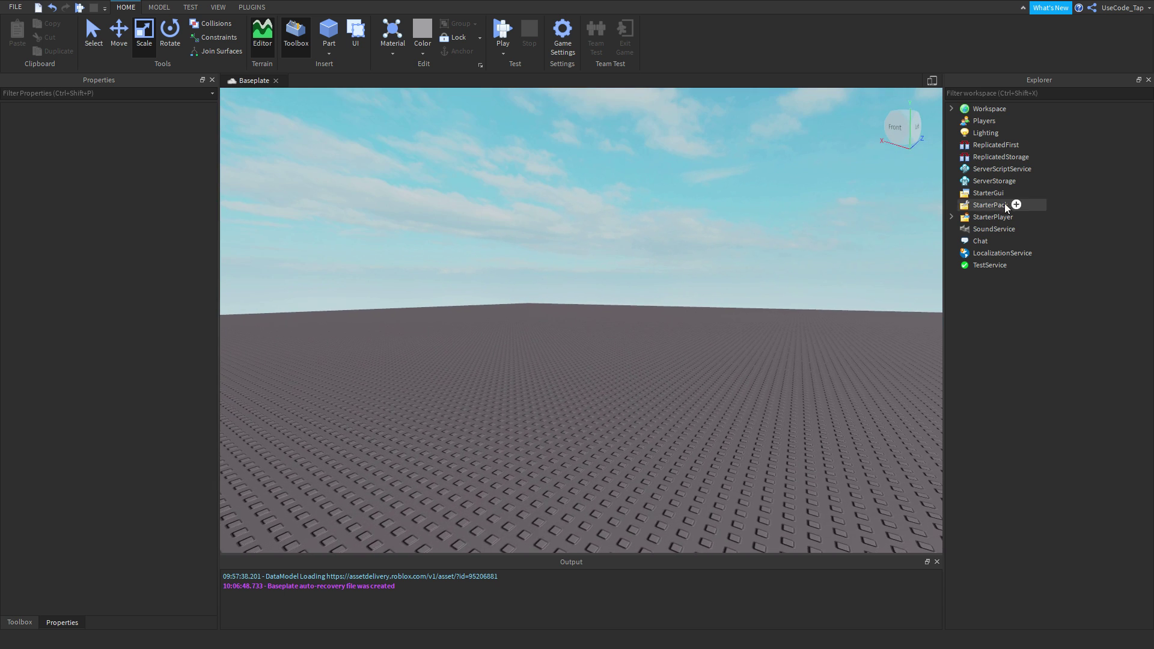
{"action": "left_click", "coordinate": [997, 181]}
{"action": "left_click", "coordinate": [991, 193]}
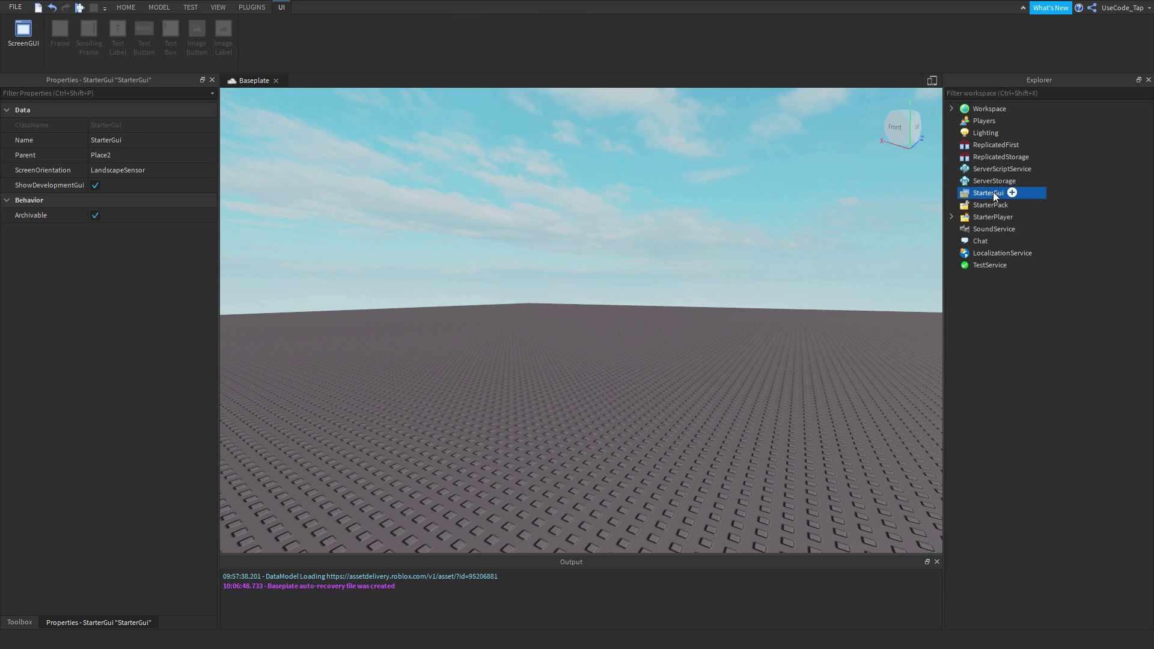
{"action": "left_click", "coordinate": [1012, 192]}
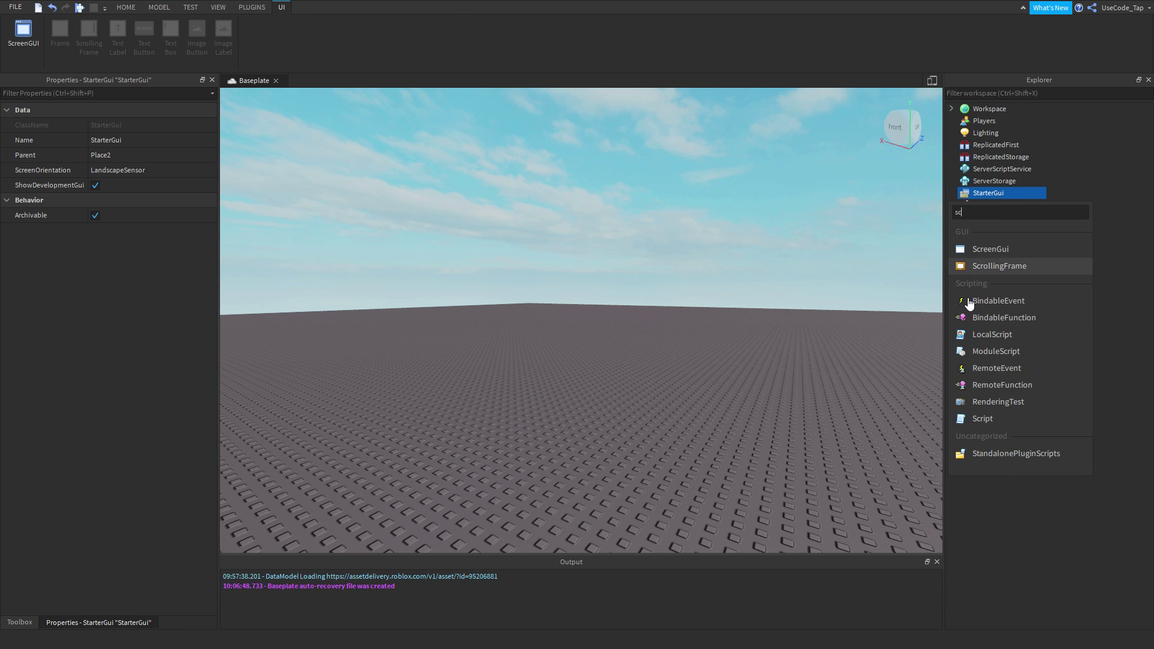
{"action": "left_click", "coordinate": [990, 248]}
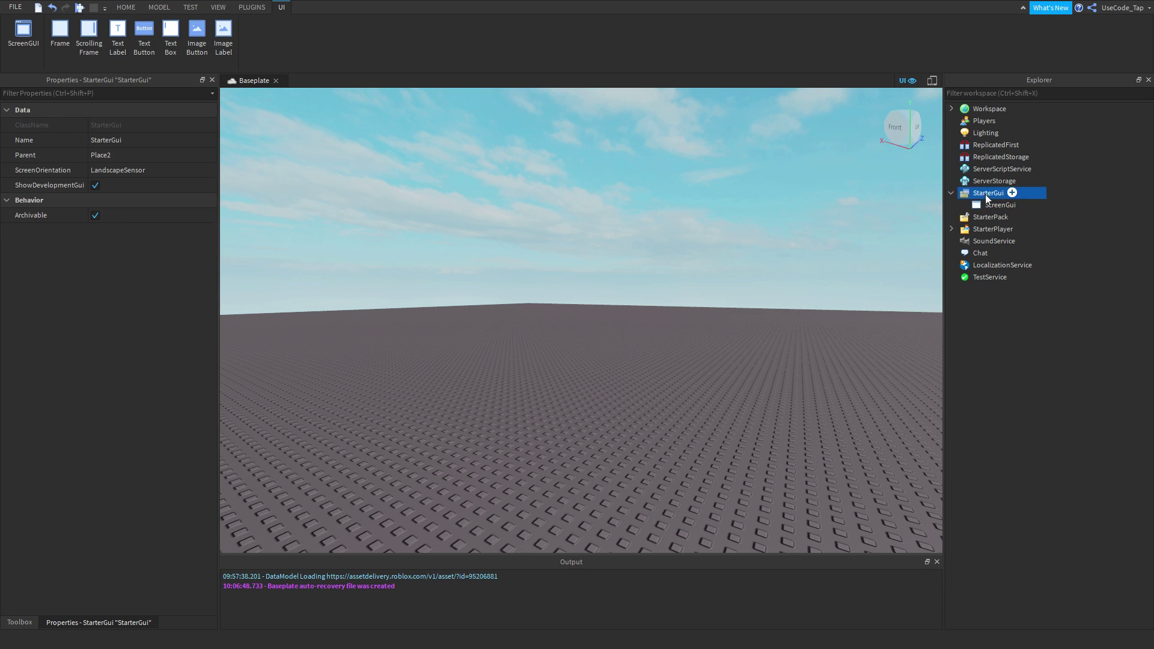
- Insert a Frame into the ScreenGui
{"action": "left_click", "coordinate": [1024, 205]}
{"action": "type", "text": "fra"}
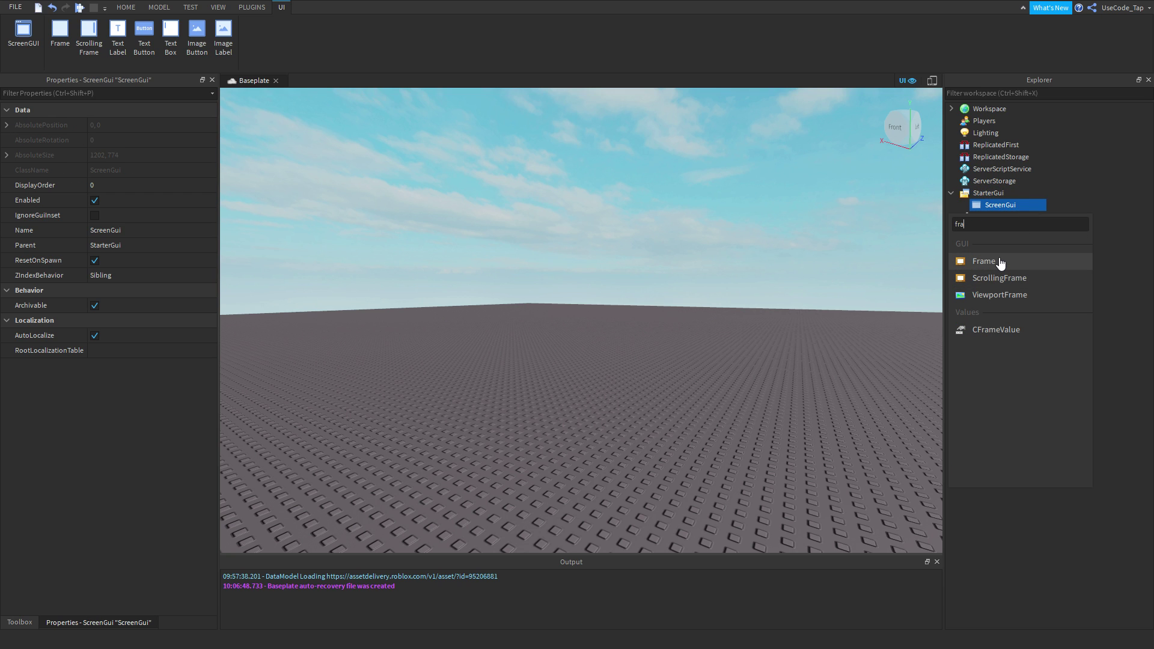
{"action": "left_click", "coordinate": [999, 260]}
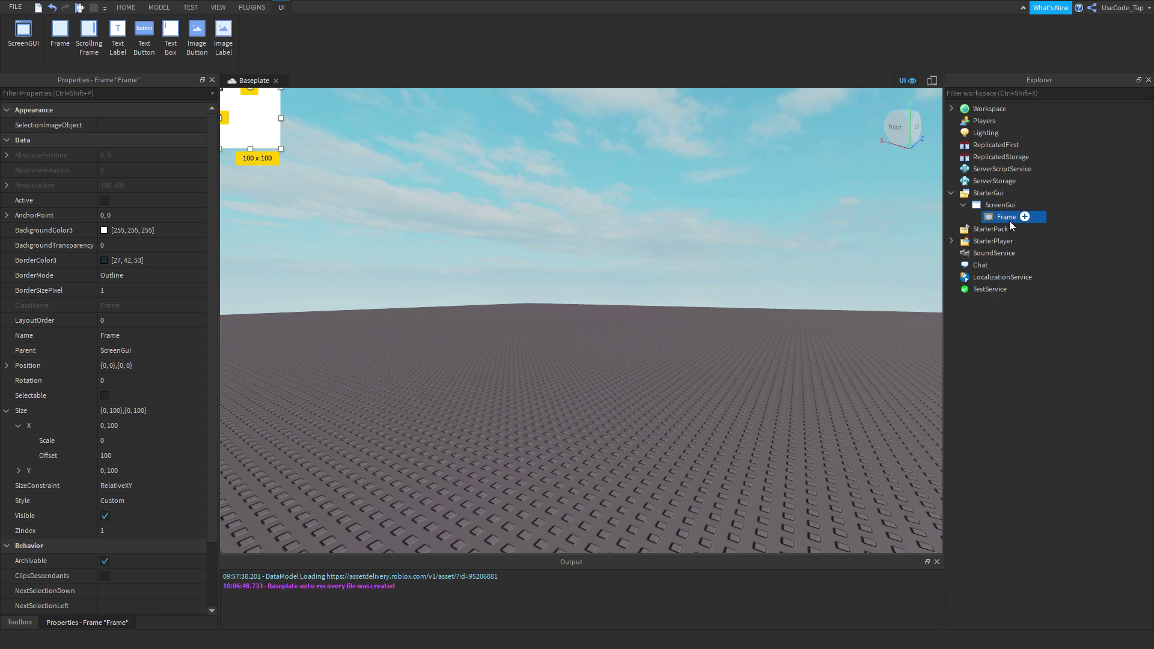
- Browse the object types that can be inserted into the Frame, examining the UI layout and gradient objects
{"action": "left_click", "coordinate": [1024, 217]}
{"action": "scroll", "coordinate": [1018, 335], "scroll_direction": "down", "scroll_amount": 5}
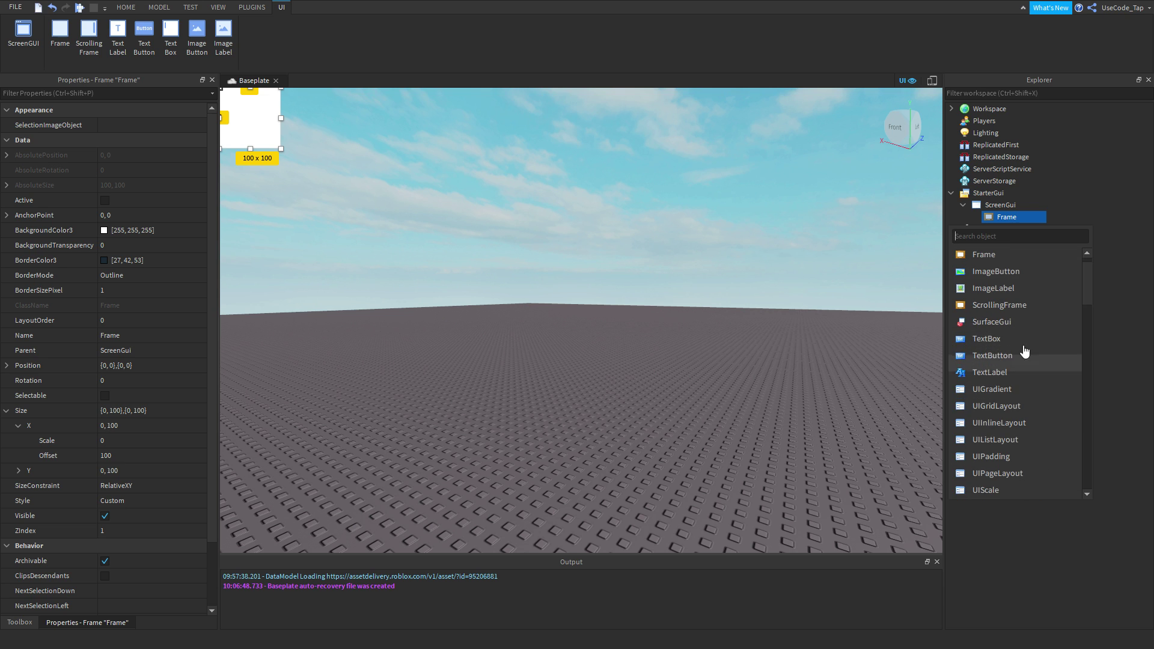
{"action": "left_click", "coordinate": [1011, 205]}
{"action": "left_click", "coordinate": [1024, 217]}
{"action": "scroll", "coordinate": [1034, 337], "scroll_direction": "down", "scroll_amount": 10}
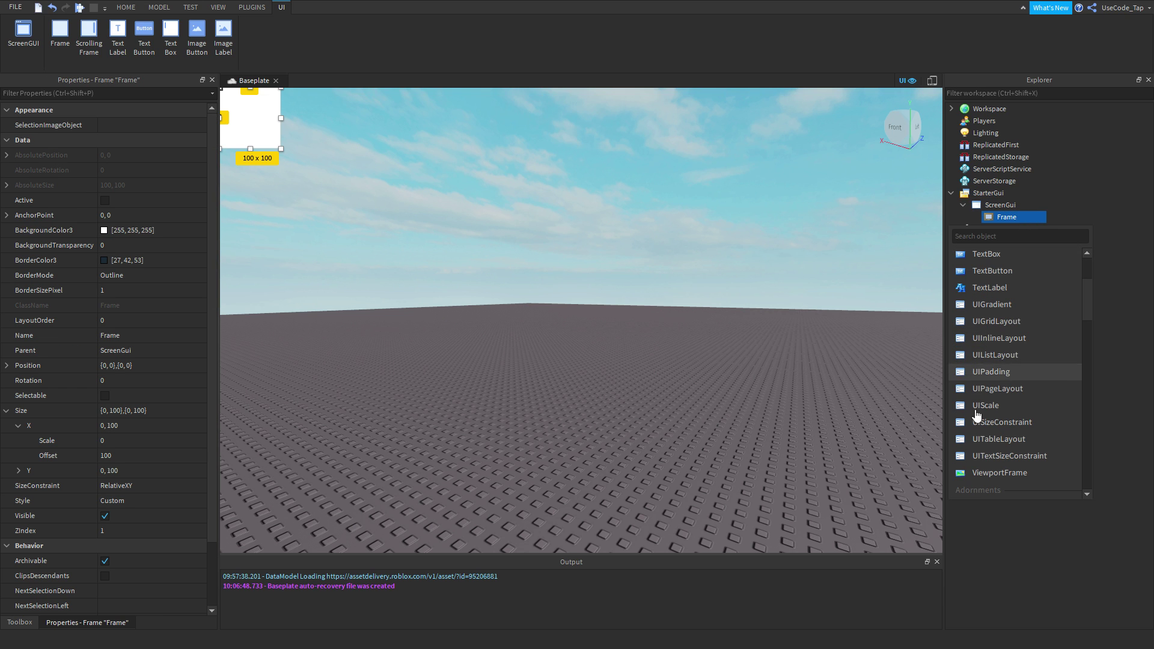
{"action": "scroll", "coordinate": [1026, 433], "scroll_direction": "down", "scroll_amount": 10}
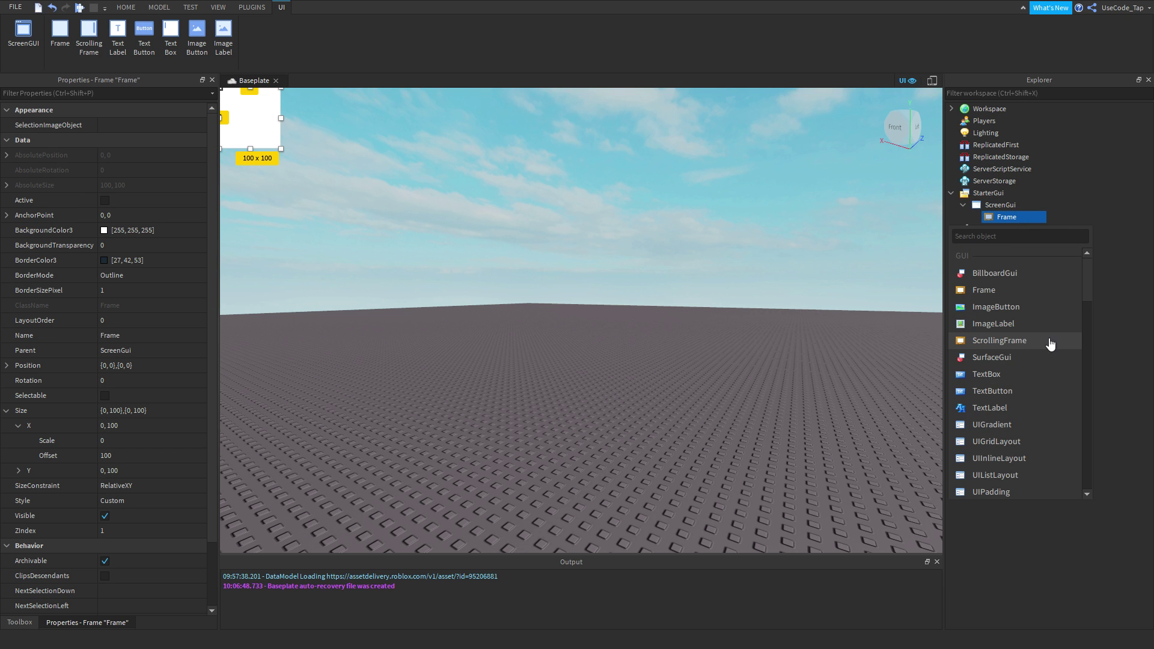
{"action": "scroll", "coordinate": [1050, 373], "scroll_direction": "down", "scroll_amount": 8}
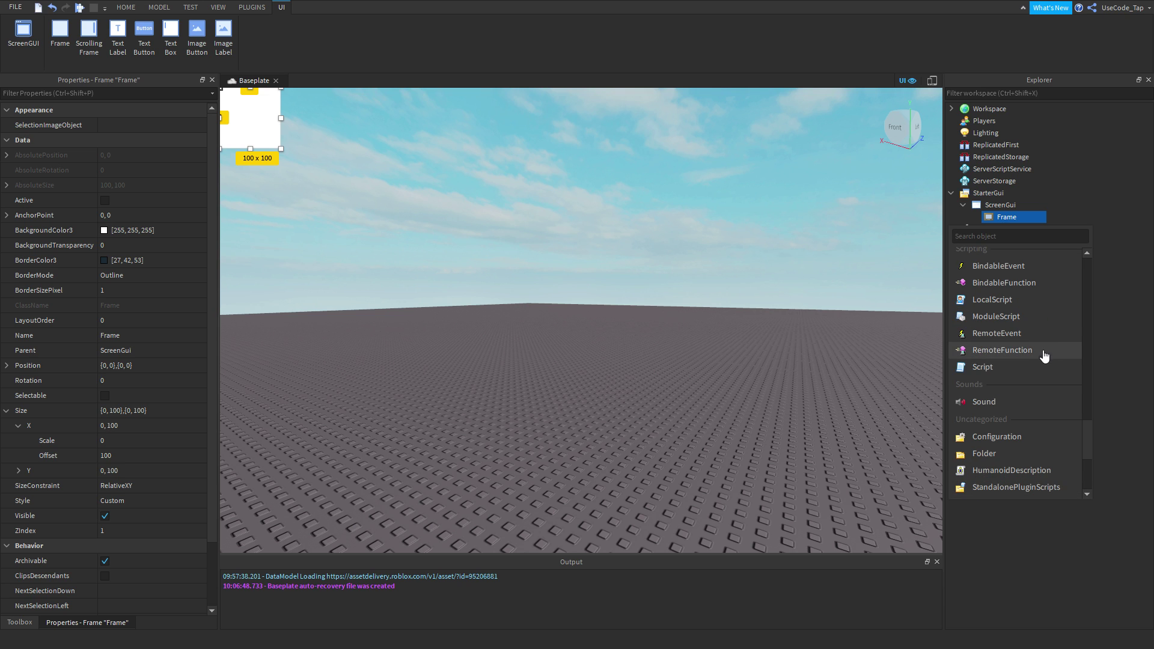
{"action": "scroll", "coordinate": [1029, 353], "scroll_direction": "up", "scroll_amount": 8}
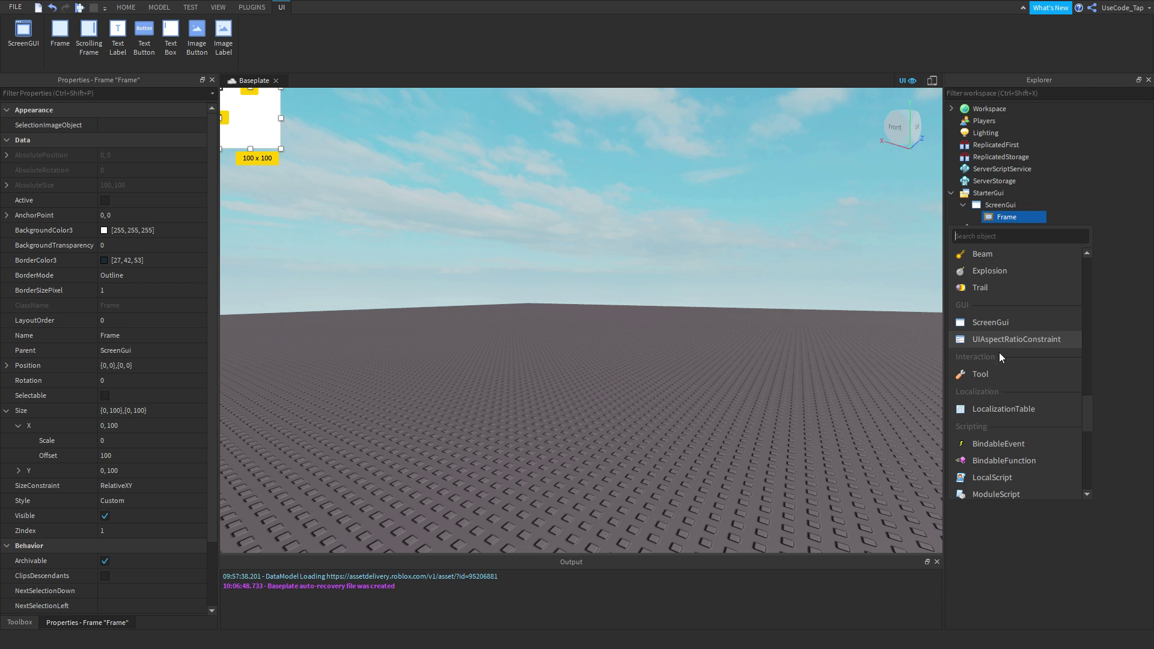
{"action": "scroll", "coordinate": [1001, 366], "scroll_direction": "up", "scroll_amount": 6}
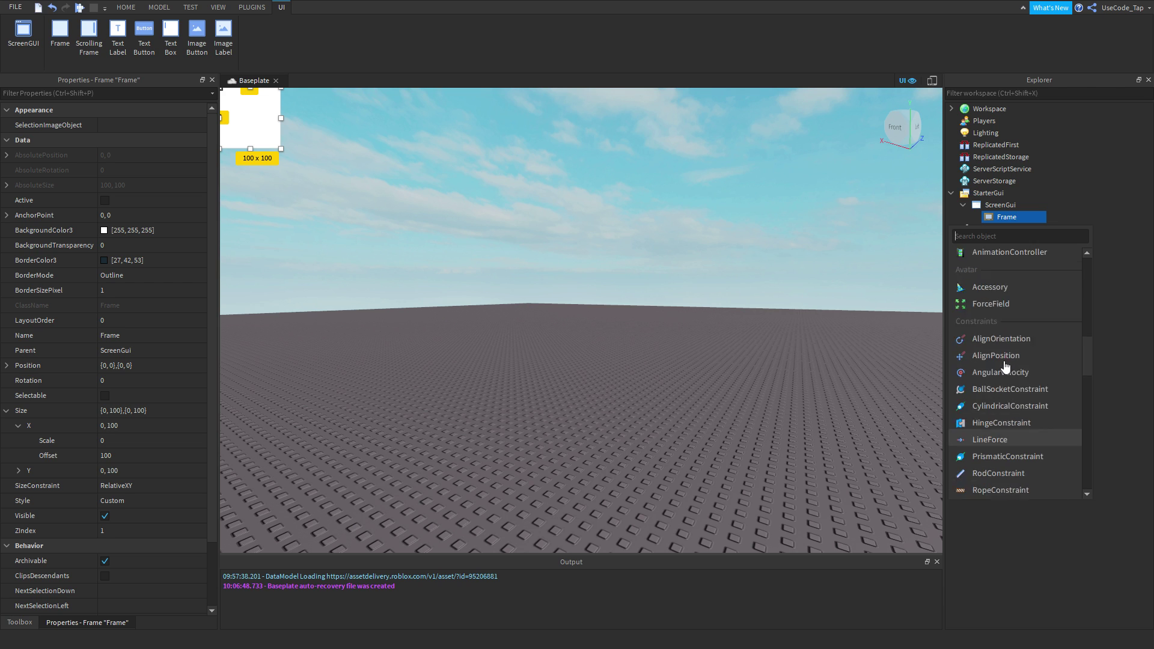
{"action": "scroll", "coordinate": [1005, 365], "scroll_direction": "down", "scroll_amount": 10}
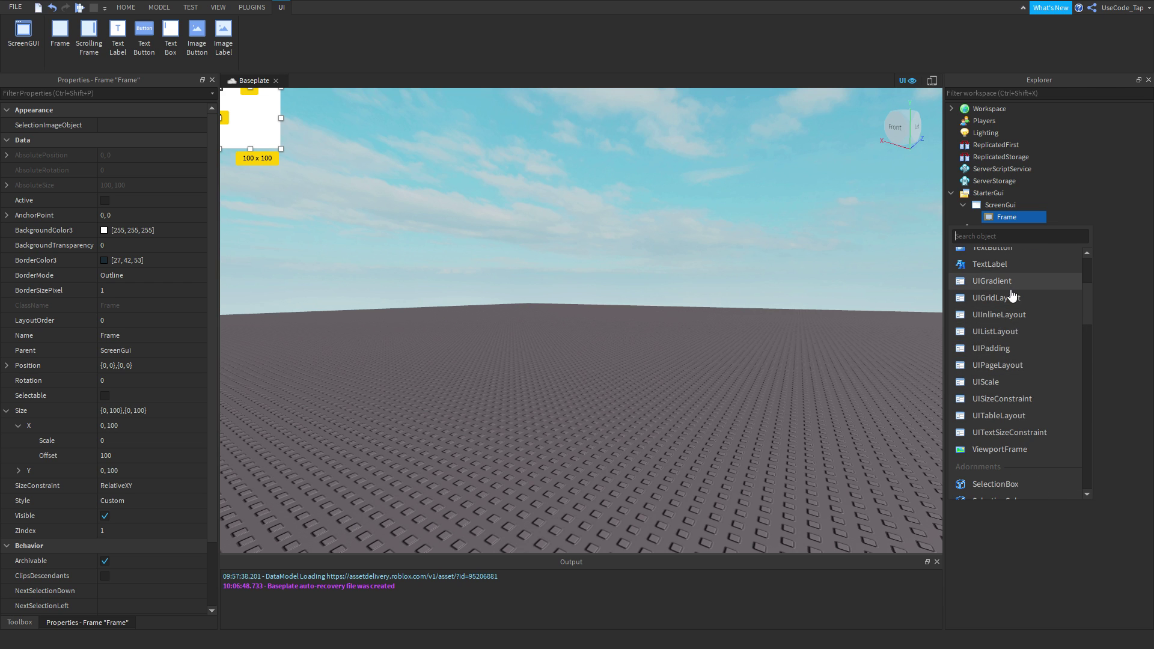
{"action": "scroll", "coordinate": [1012, 295], "scroll_direction": "up", "scroll_amount": 2}
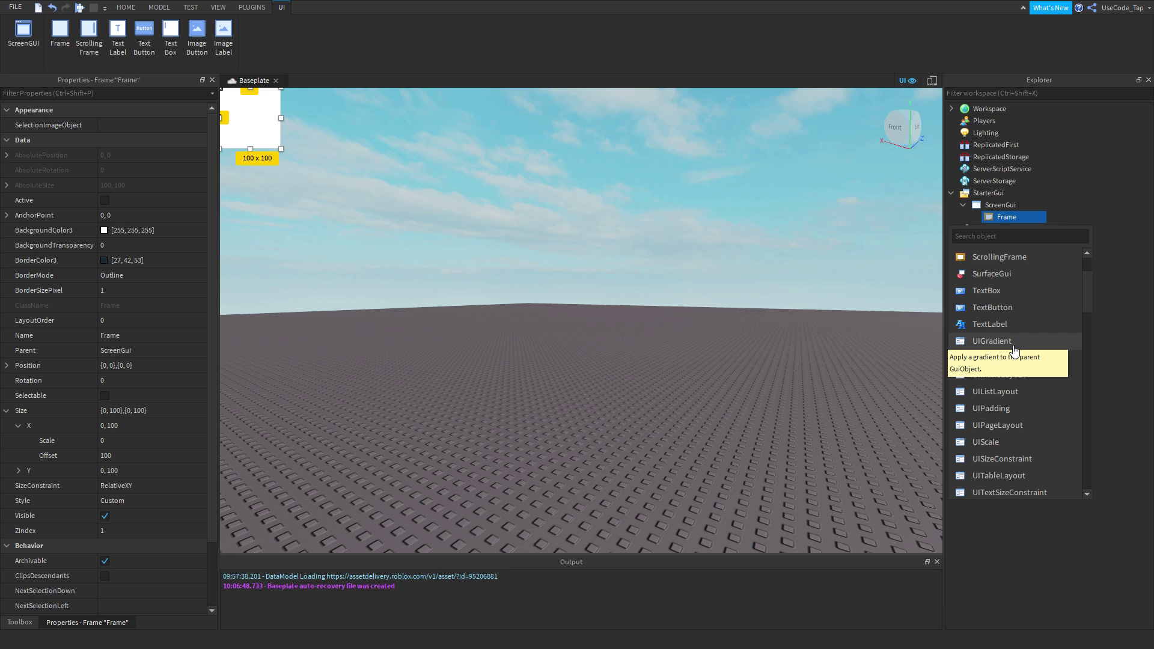
{"action": "left_click", "coordinate": [1005, 214]}
{"action": "left_click", "coordinate": [1001, 194]}
{"action": "left_click", "coordinate": [1003, 217]}
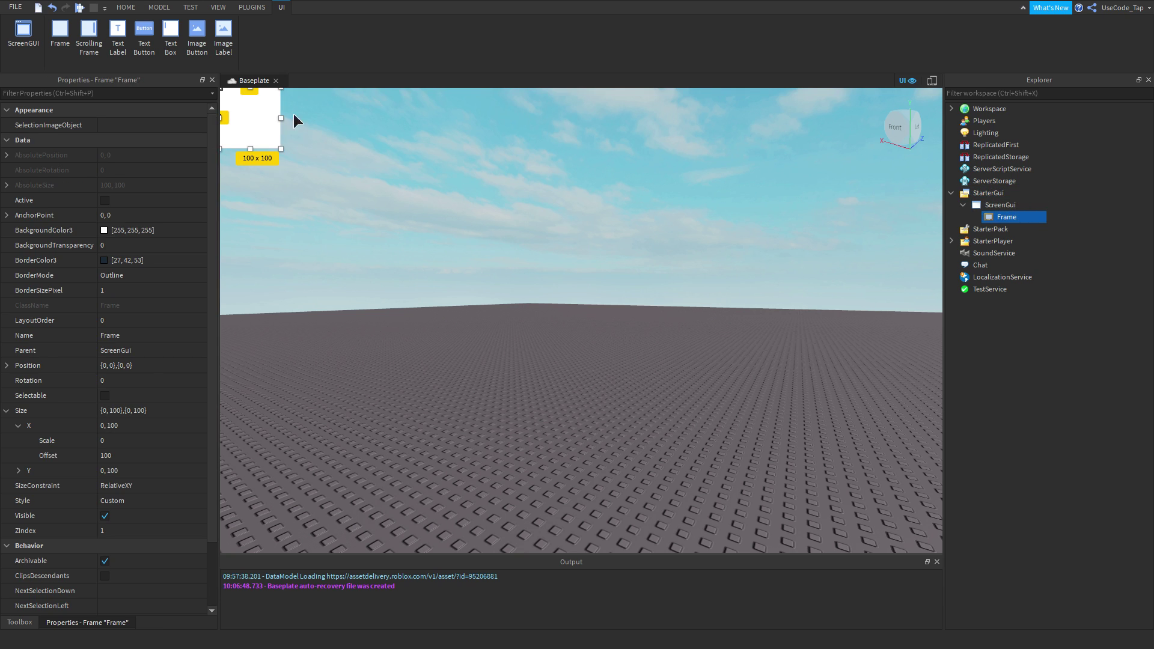
- Enlarge the Frame to about 967 x 503 pixels and place it about 77 pixels across and 20 pixels down
{"action": "left_click_drag", "start_coordinate": [268, 134], "coordinate": [868, 420]}
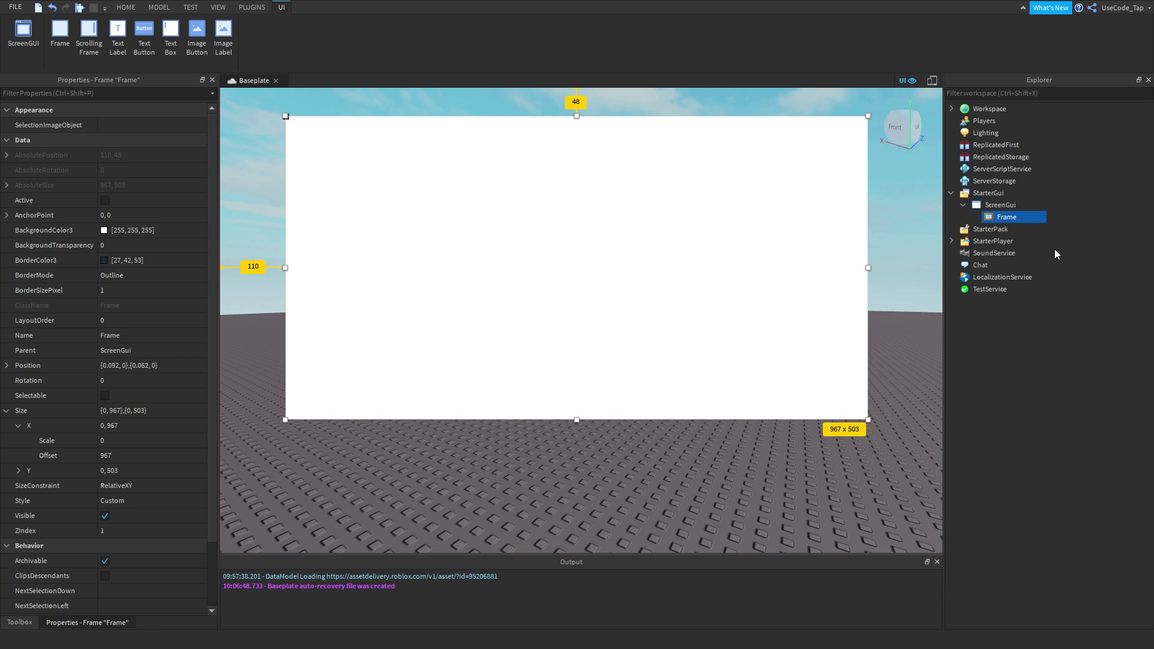
{"action": "left_click_drag", "start_coordinate": [773, 317], "coordinate": [752, 300]}
- Add a UIGridLayout to the Frame and move the Frame to about 95 pixels across and 92 pixels down
{"action": "left_click", "coordinate": [1024, 216]}
{"action": "scroll", "coordinate": [1002, 369], "scroll_direction": "down", "scroll_amount": 2}
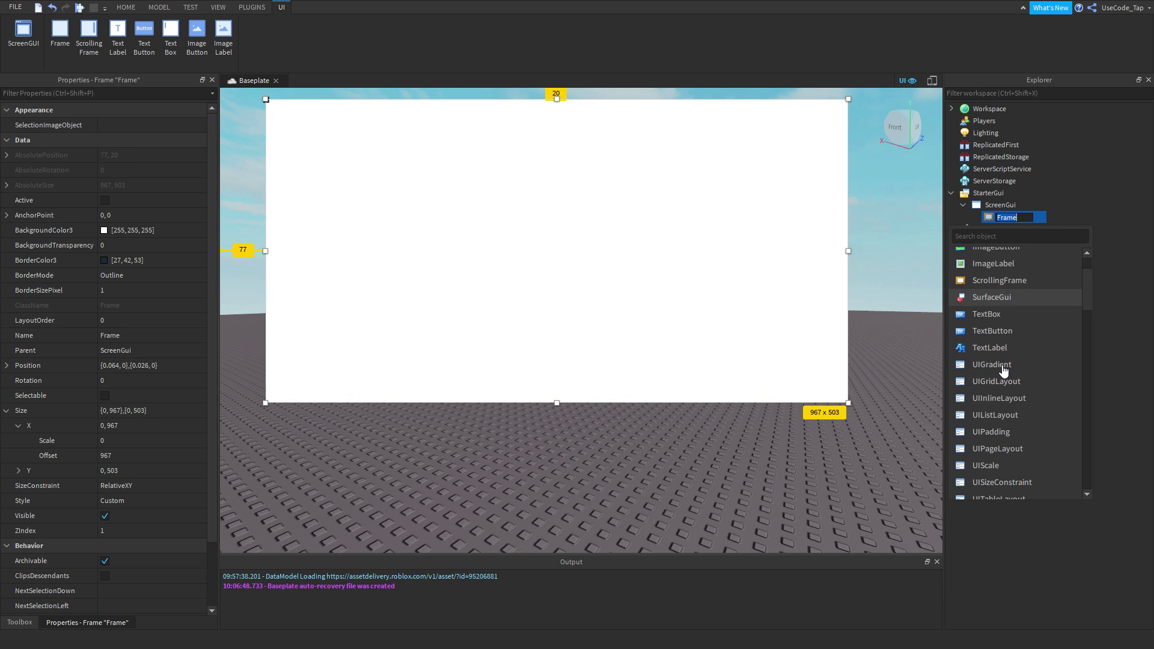
{"action": "left_click", "coordinate": [1005, 388]}
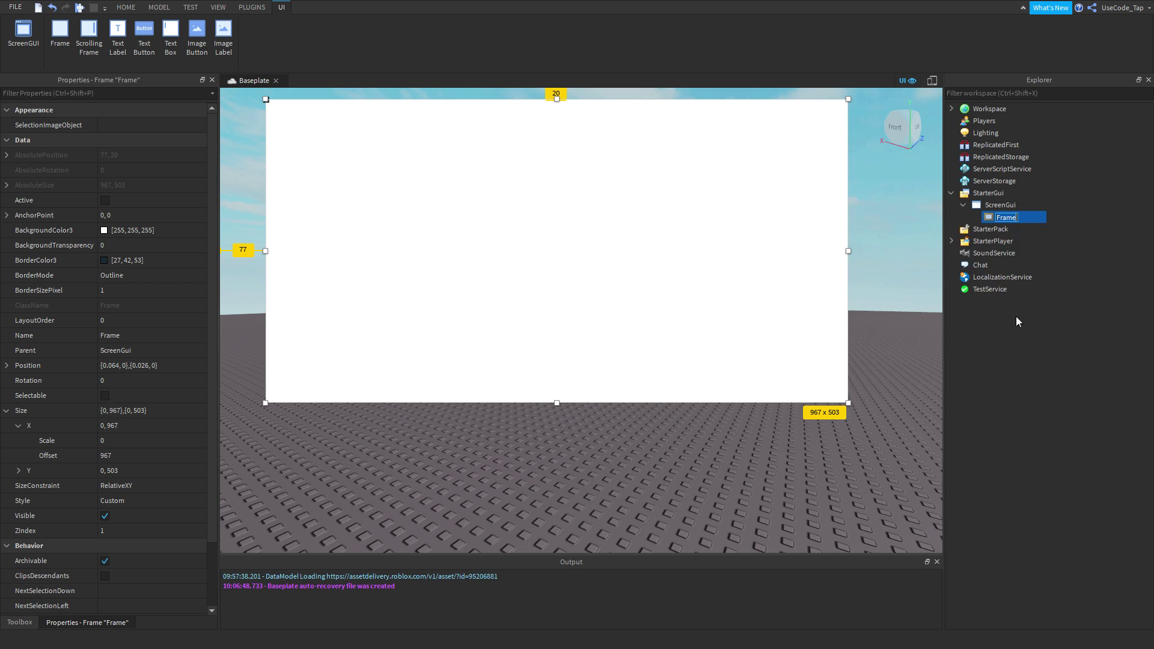
{"action": "left_click", "coordinate": [1007, 217]}
{"action": "left_click_drag", "start_coordinate": [654, 196], "coordinate": [665, 239]}
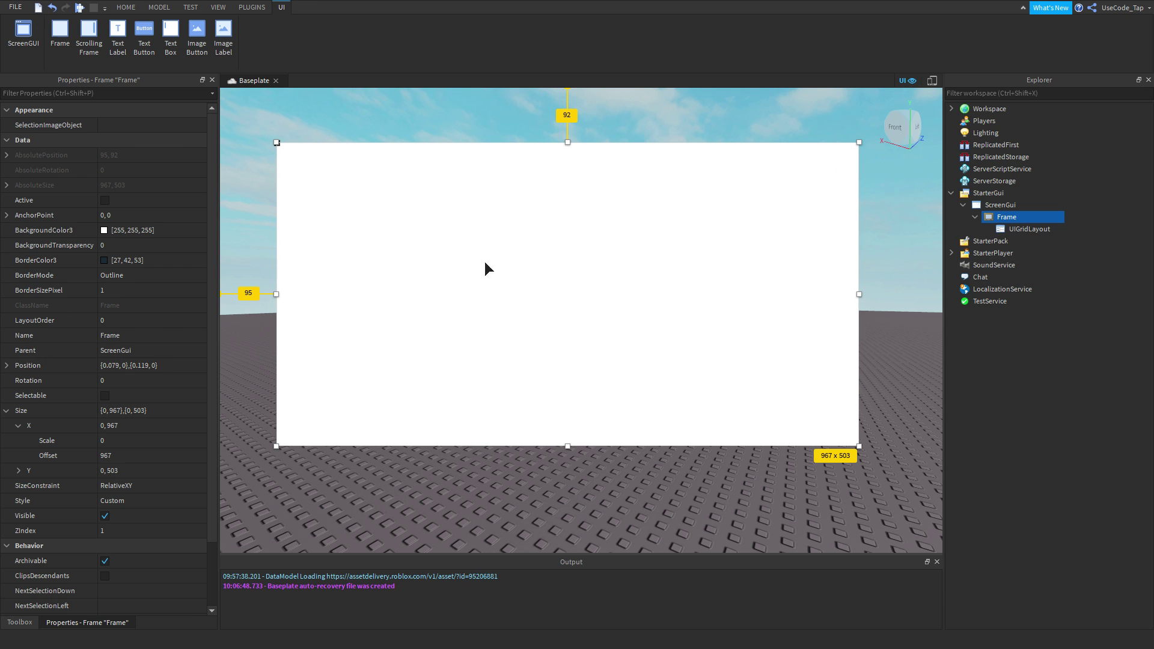
- Add a TextButton to the Frame and try to move it away from its grid cell
{"action": "left_click", "coordinate": [1025, 217]}
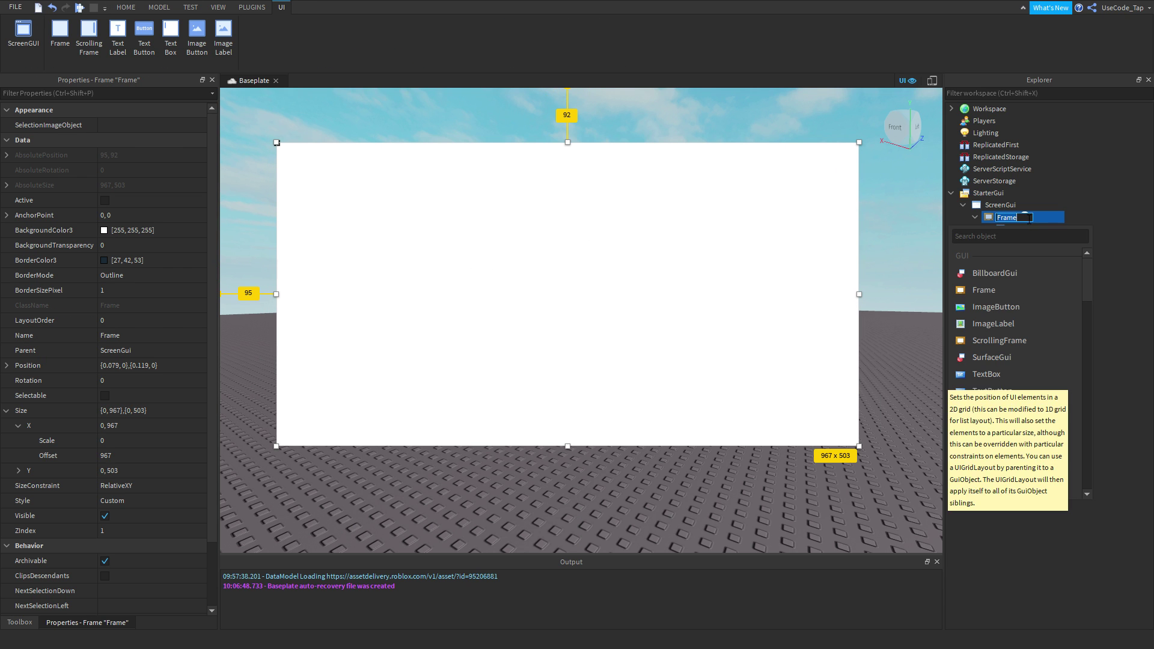
{"action": "type", "text": "text"}
{"action": "left_click", "coordinate": [995, 291]}
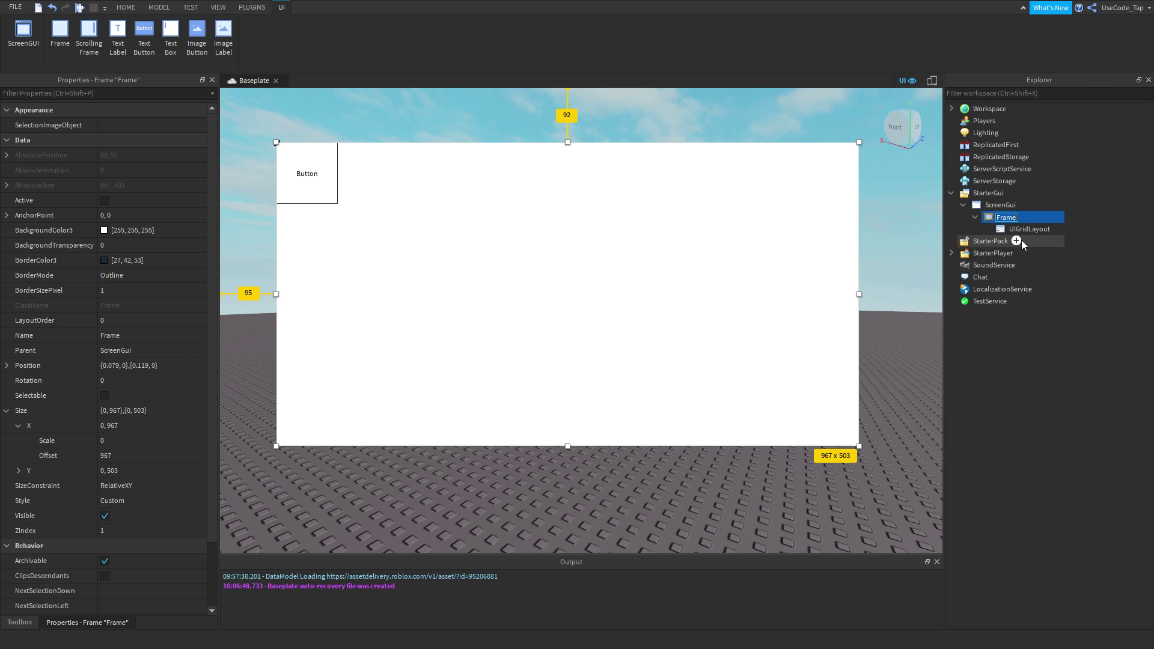
{"action": "left_click", "coordinate": [1015, 239]}
{"action": "left_click_drag", "start_coordinate": [314, 189], "coordinate": [371, 209]}
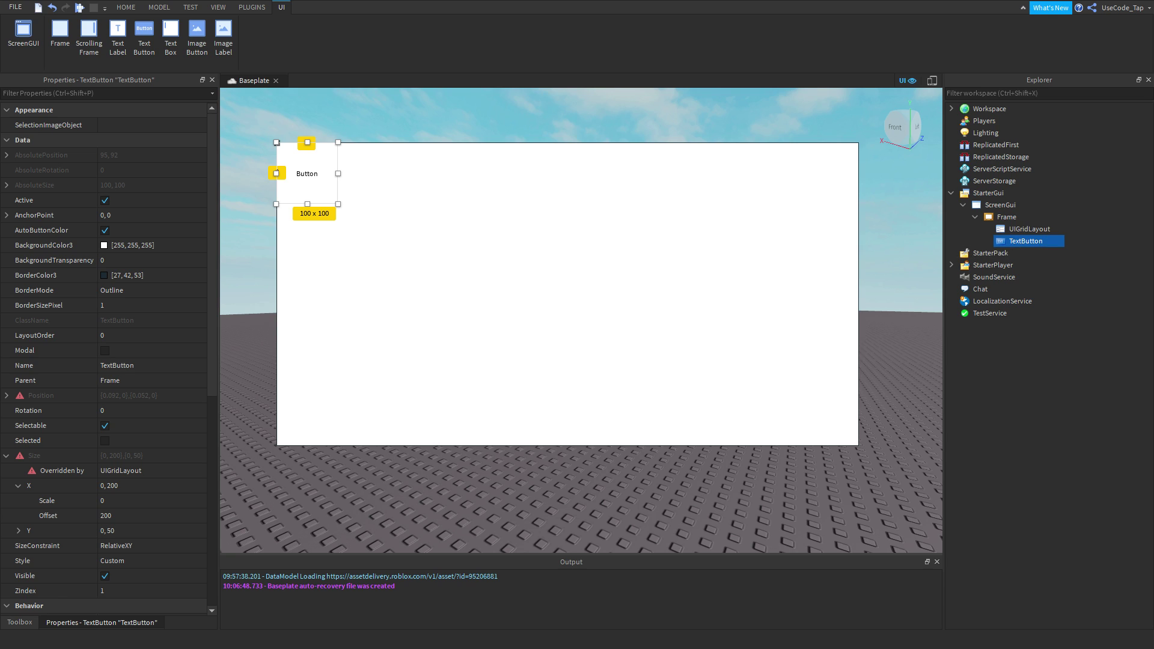
- Set the TextButton's background transparency to 0
{"action": "left_click", "coordinate": [133, 260]}
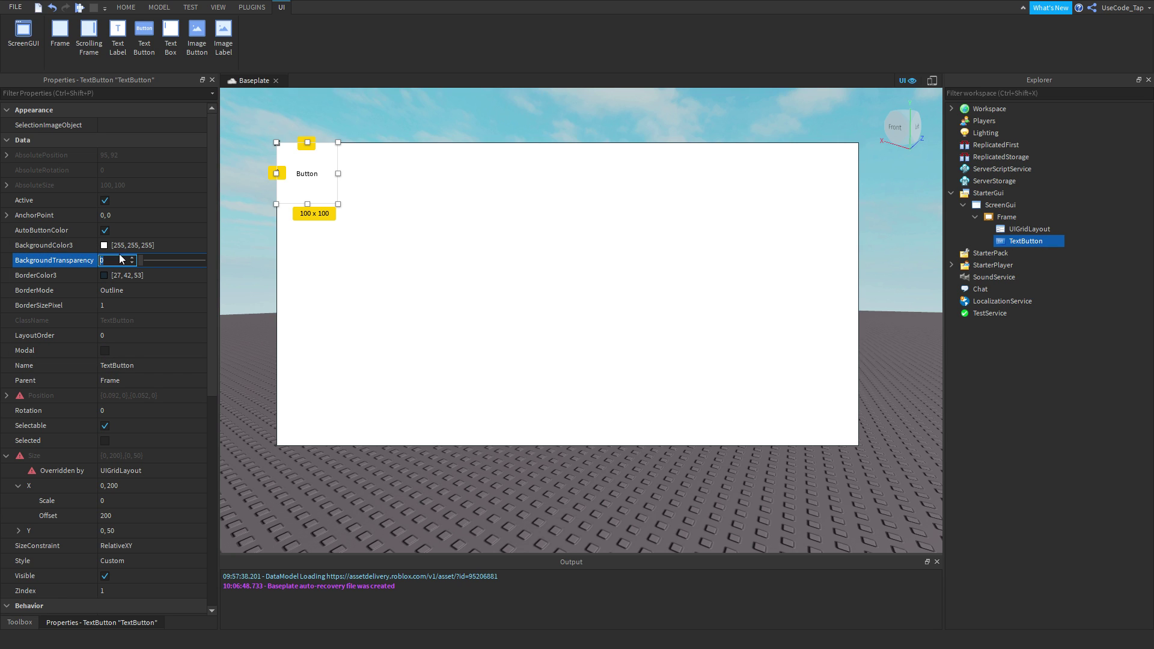
{"action": "left_click", "coordinate": [133, 257]}
{"action": "key", "text": "BackSpace"}
{"action": "type", "text": "0"}
{"action": "key", "text": "Return"}
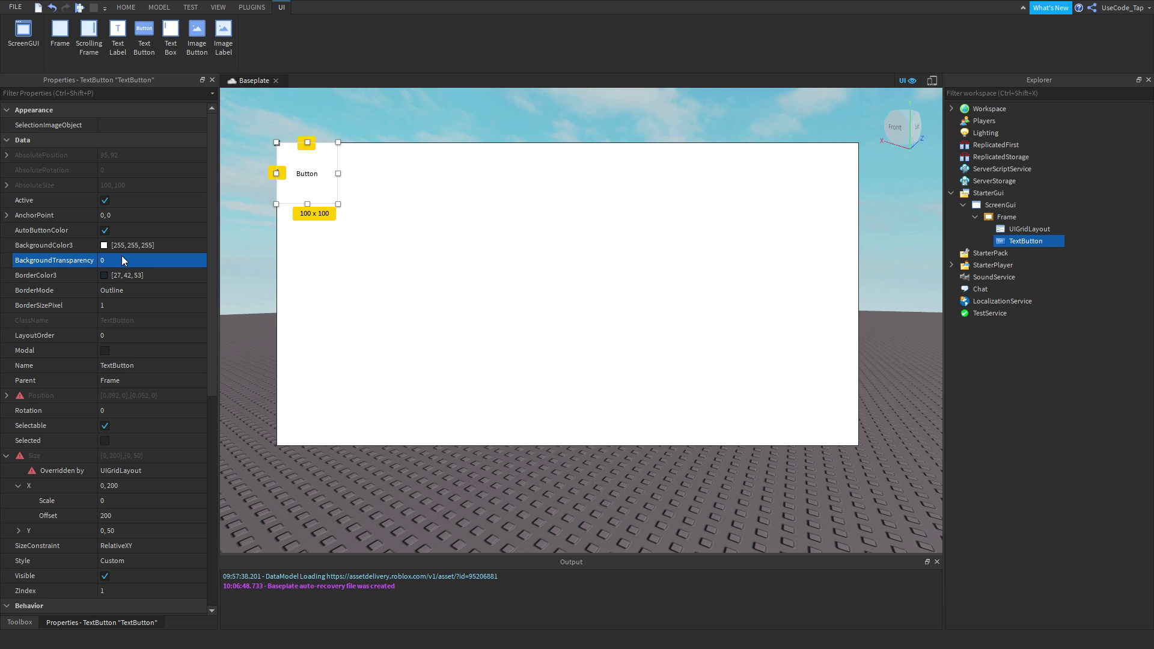
- Set the TextButton's background color to turquoise, RGB 94, 255, 223
{"action": "left_click", "coordinate": [104, 245]}
{"action": "left_click_drag", "start_coordinate": [611, 225], "coordinate": [639, 262]}
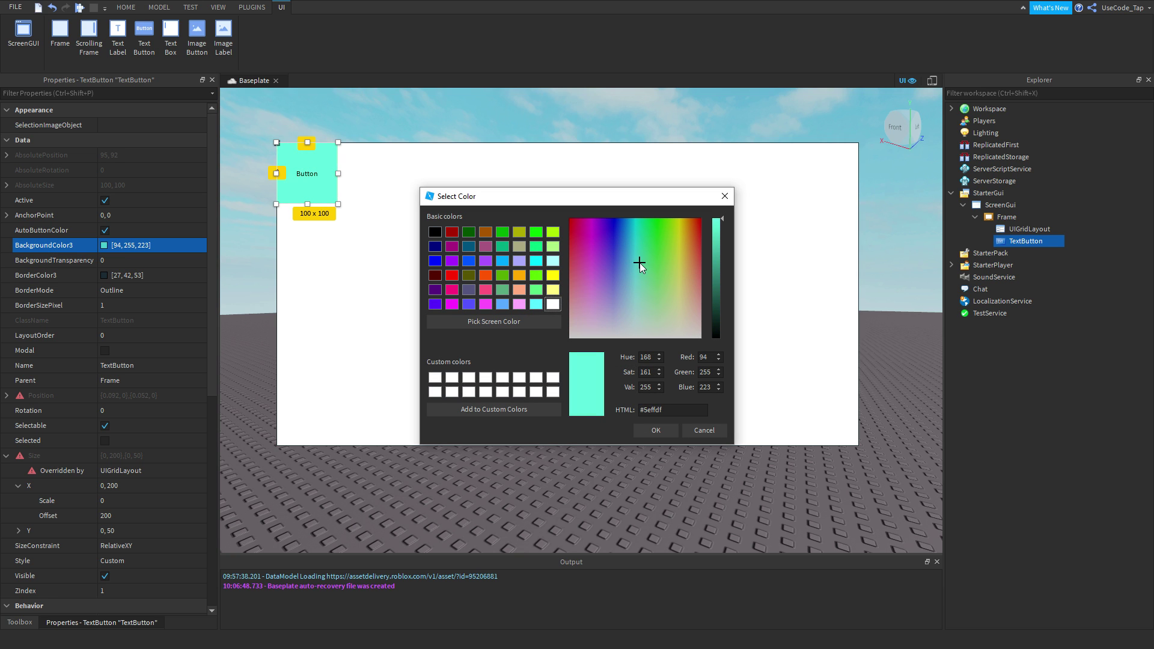
{"action": "left_click", "coordinate": [648, 429]}
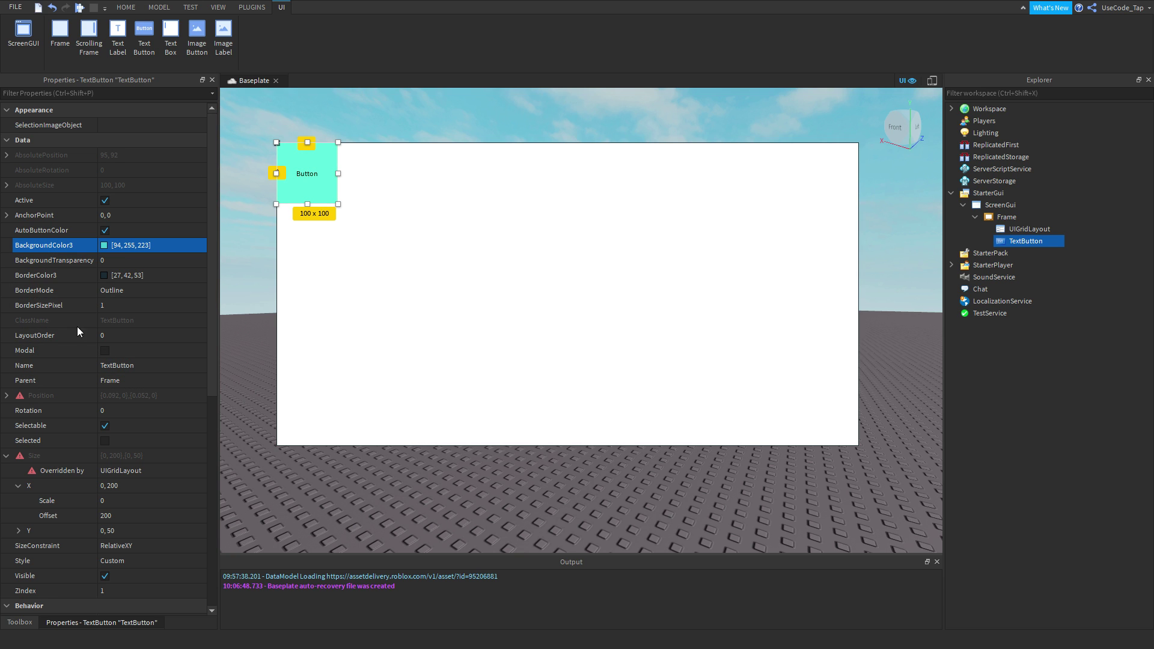
- Change the TextButton's text to CHEESE
{"action": "scroll", "coordinate": [138, 358], "scroll_direction": "down", "scroll_amount": 5}
{"action": "scroll", "coordinate": [125, 452], "scroll_direction": "down", "scroll_amount": 3}
{"action": "left_click", "coordinate": [123, 517]}
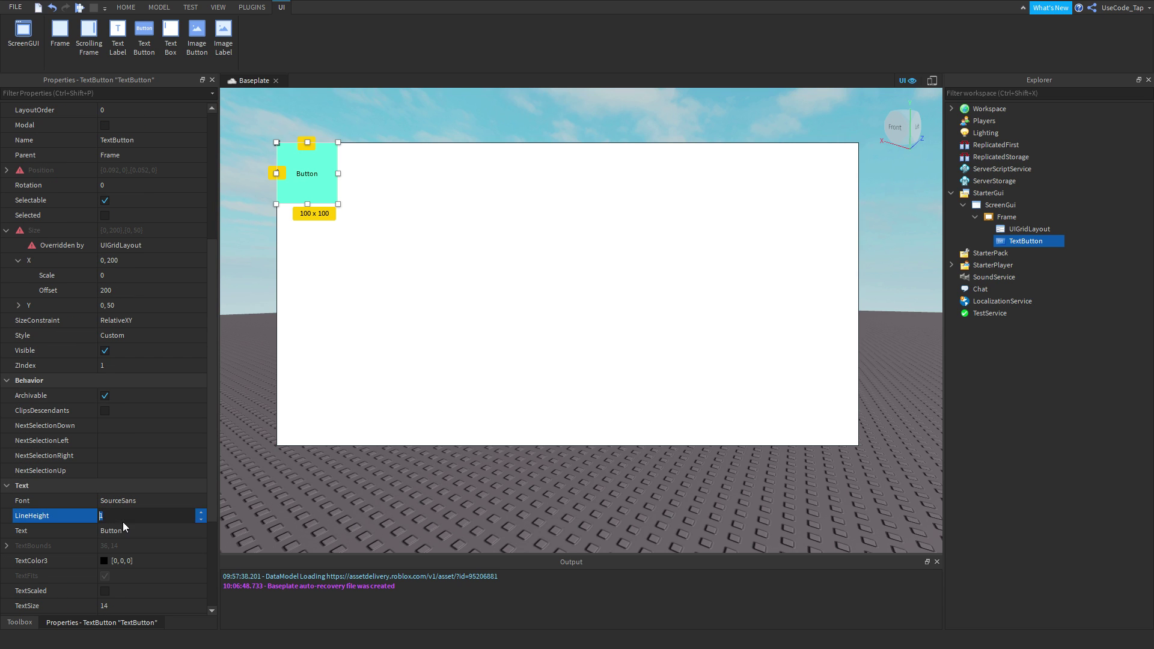
{"action": "left_click", "coordinate": [124, 530]}
{"action": "type", "text": "CHEESE"}
{"action": "key", "text": "Return"}
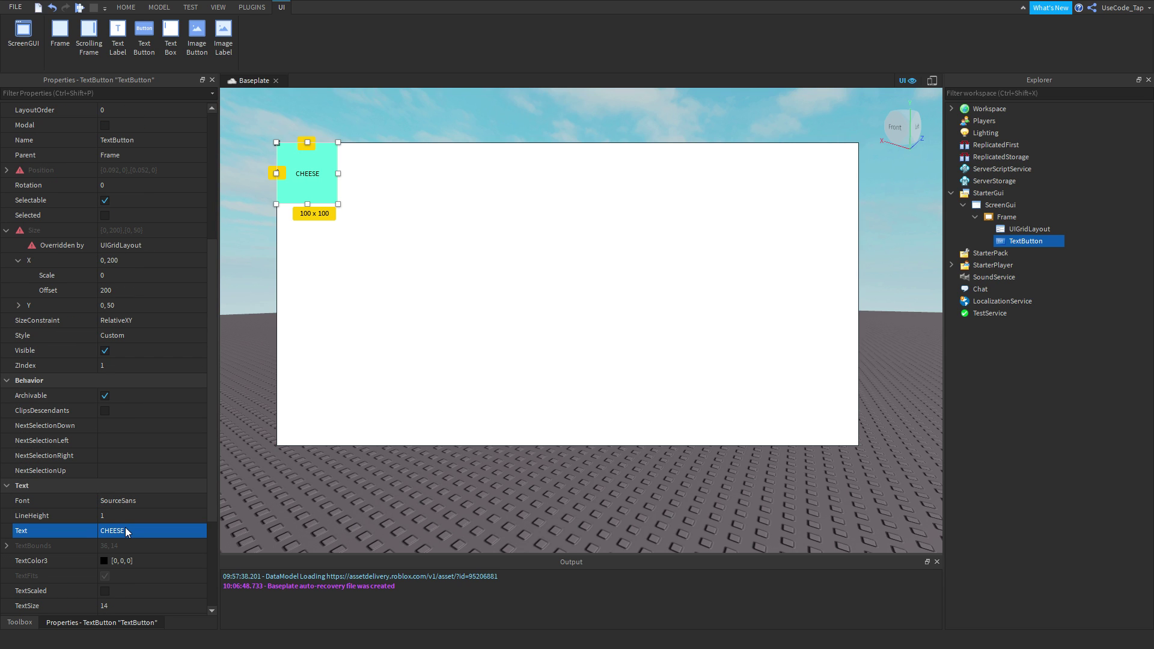
- Set the TextButton's font to GothamBold and turn on TextScaled
{"action": "left_click", "coordinate": [176, 501]}
{"action": "scroll", "coordinate": [132, 565], "scroll_direction": "down", "scroll_amount": 2}
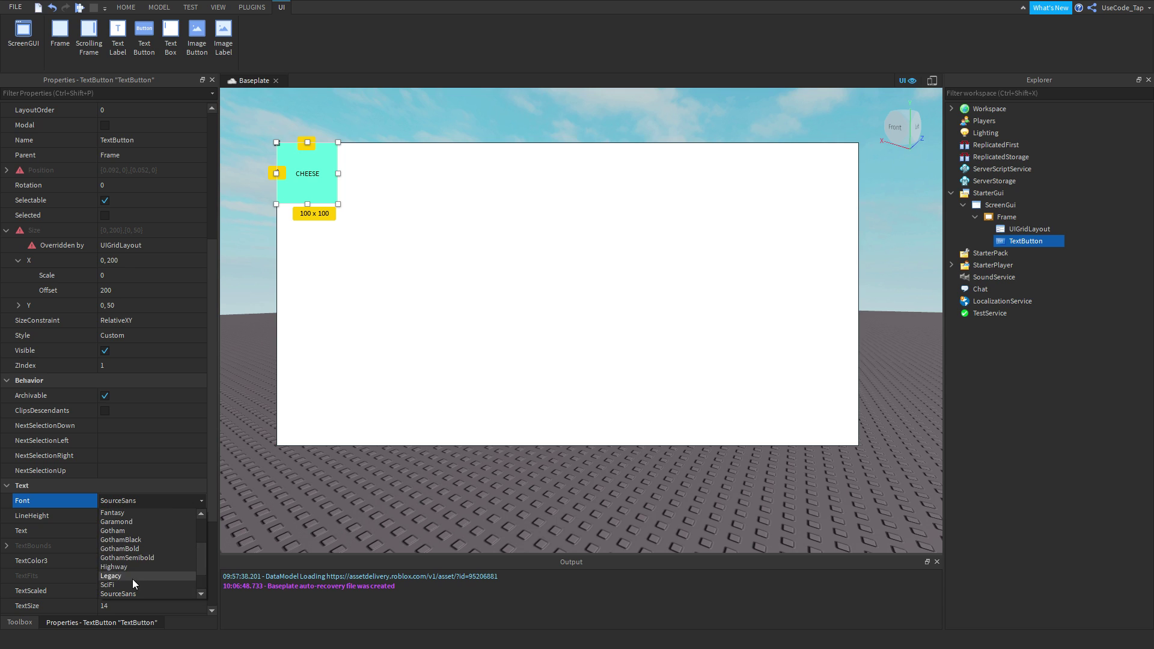
{"action": "left_click", "coordinate": [143, 513]}
{"action": "scroll", "coordinate": [143, 518], "scroll_direction": "down", "scroll_amount": 5}
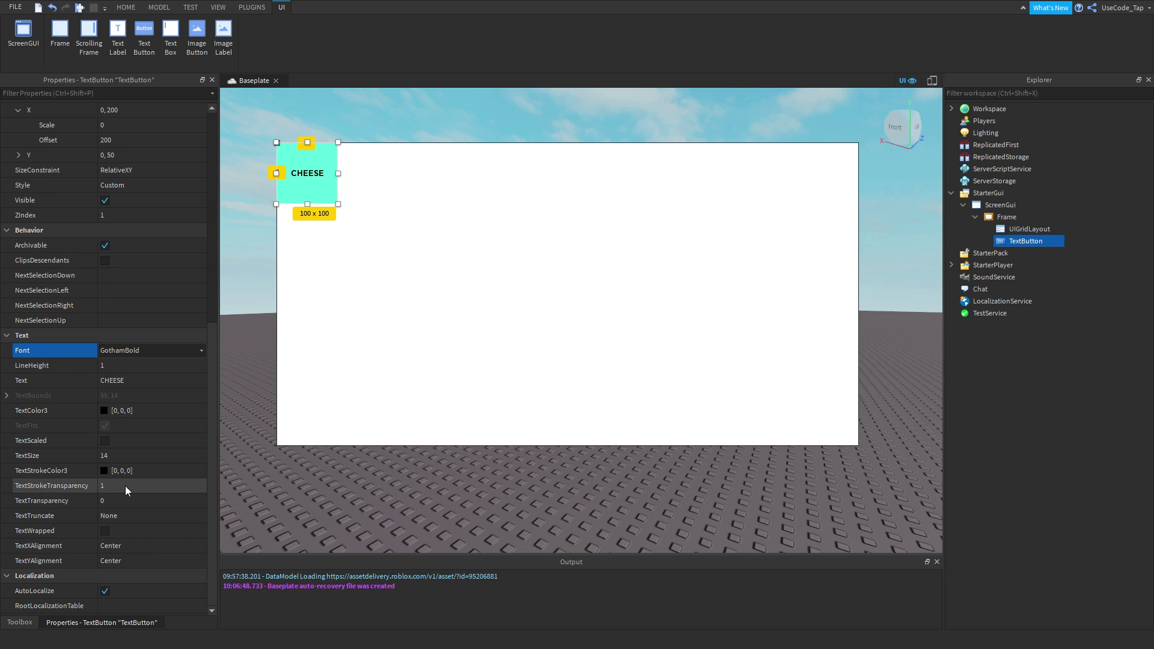
{"action": "left_click", "coordinate": [105, 441]}
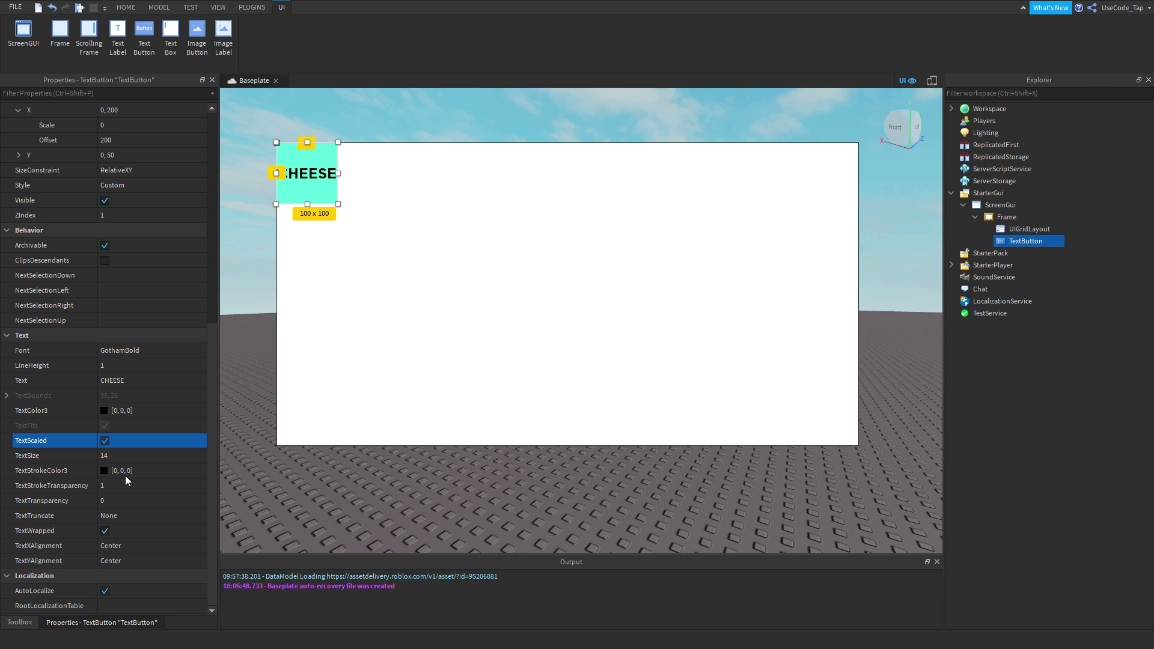
- Try the AtEnd text truncation on the TextButton and set it back to None
{"action": "left_click", "coordinate": [125, 514]}
{"action": "left_click", "coordinate": [132, 518]}
{"action": "left_click", "coordinate": [133, 527]}
{"action": "left_click", "coordinate": [134, 512]}
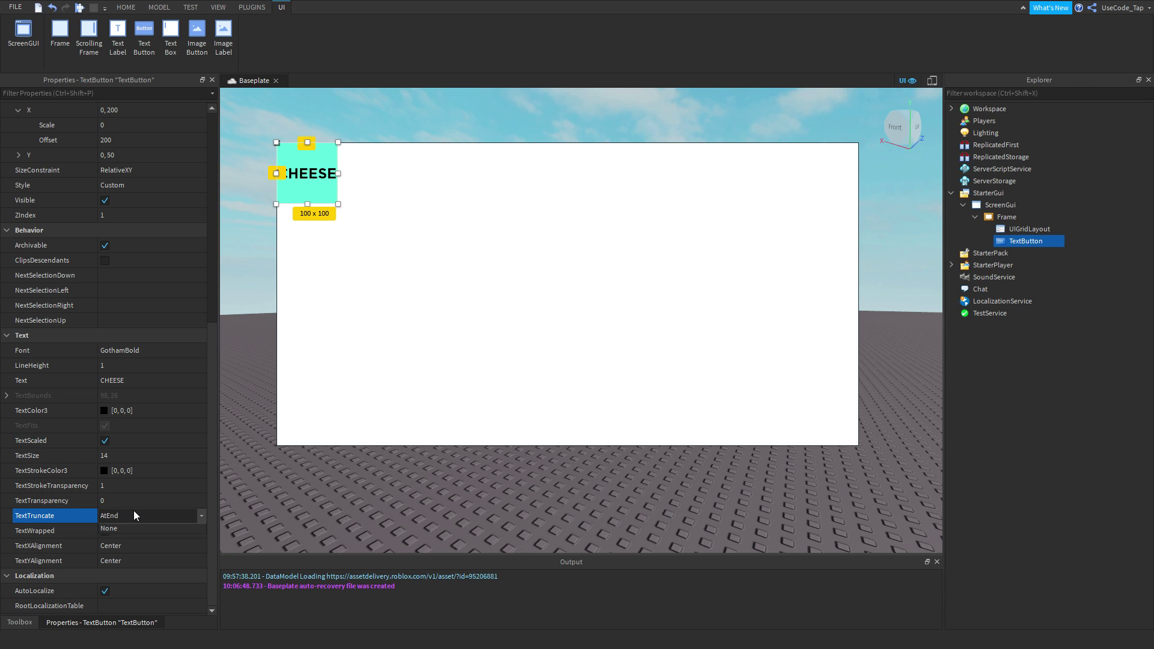
{"action": "left_click", "coordinate": [125, 535]}
- Delete the UIGridLayout from the Frame
{"action": "left_click", "coordinate": [1012, 191]}
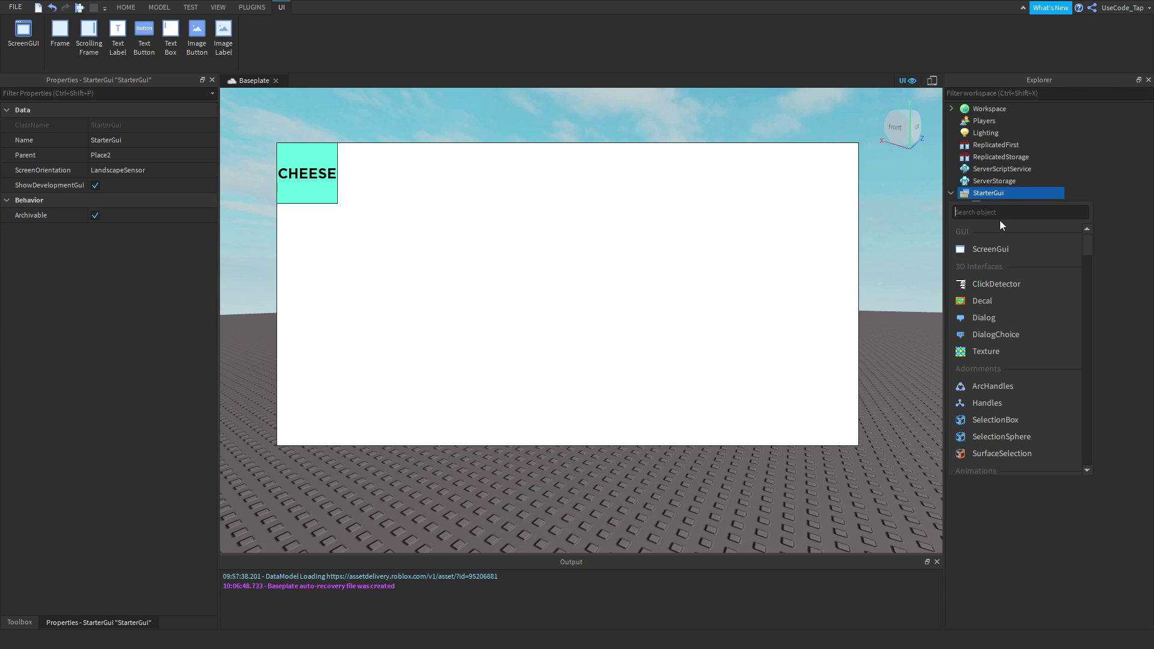
{"action": "left_click", "coordinate": [997, 166]}
{"action": "left_click", "coordinate": [1015, 229]}
{"action": "key", "text": "Delete"}
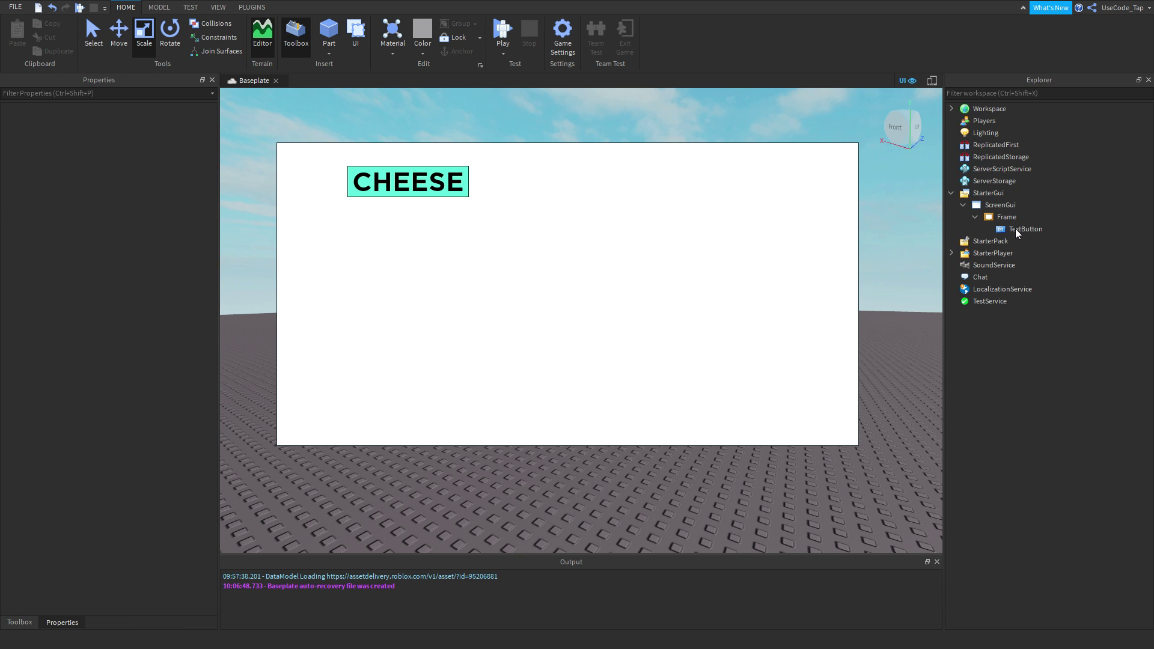
- Duplicate the CHEESE TextButton four times and place the copies beside and below the original in the Frame
{"action": "left_click", "coordinate": [1015, 229]}
{"action": "key", "text": "ctrl+d"}
{"action": "left_click_drag", "start_coordinate": [428, 180], "coordinate": [533, 221]}
{"action": "key", "text": "ctrl+d"}
{"action": "key", "text": "ctrl+d"}
{"action": "key", "text": "ctrl+d"}
- Change the text of the middle button in the upper row to HAM
{"action": "left_click", "coordinate": [541, 187]}
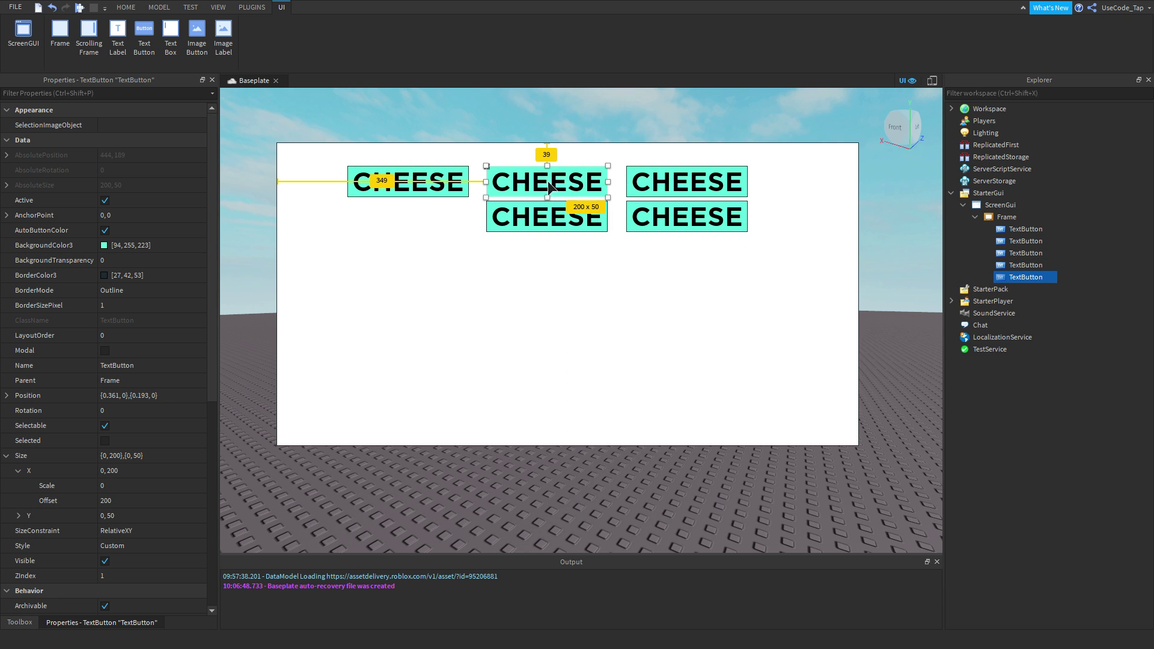
{"action": "scroll", "coordinate": [139, 433], "scroll_direction": "down", "scroll_amount": 7}
{"action": "left_click", "coordinate": [138, 441]}
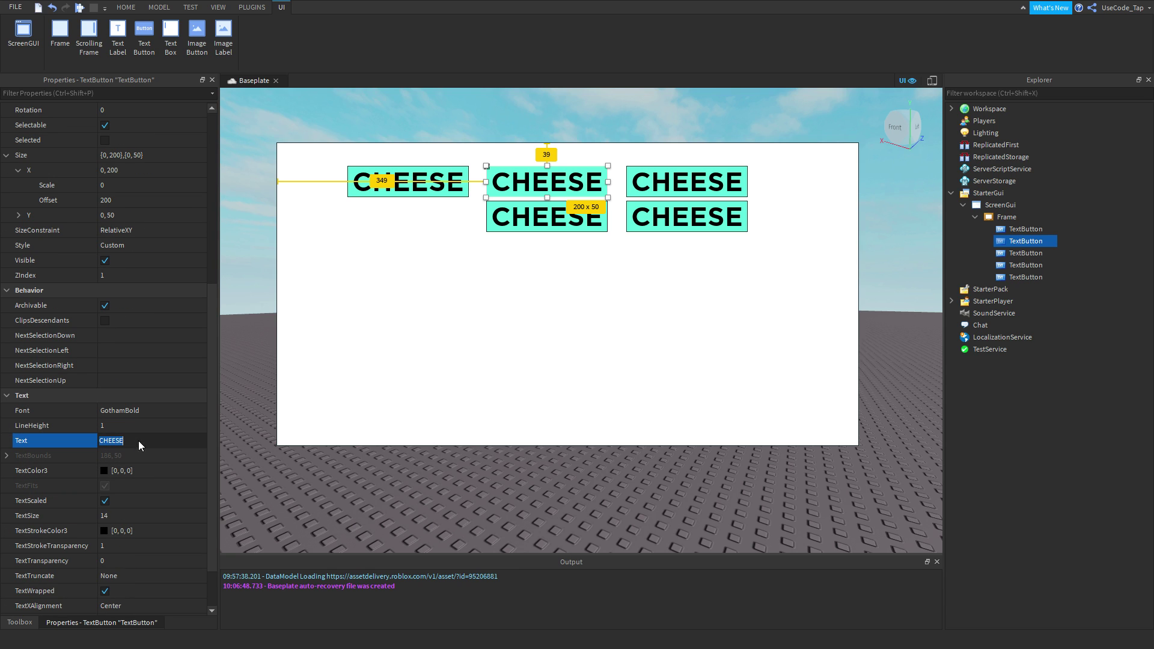
{"action": "type", "text": "HAM"}
{"action": "key", "text": "Return"}
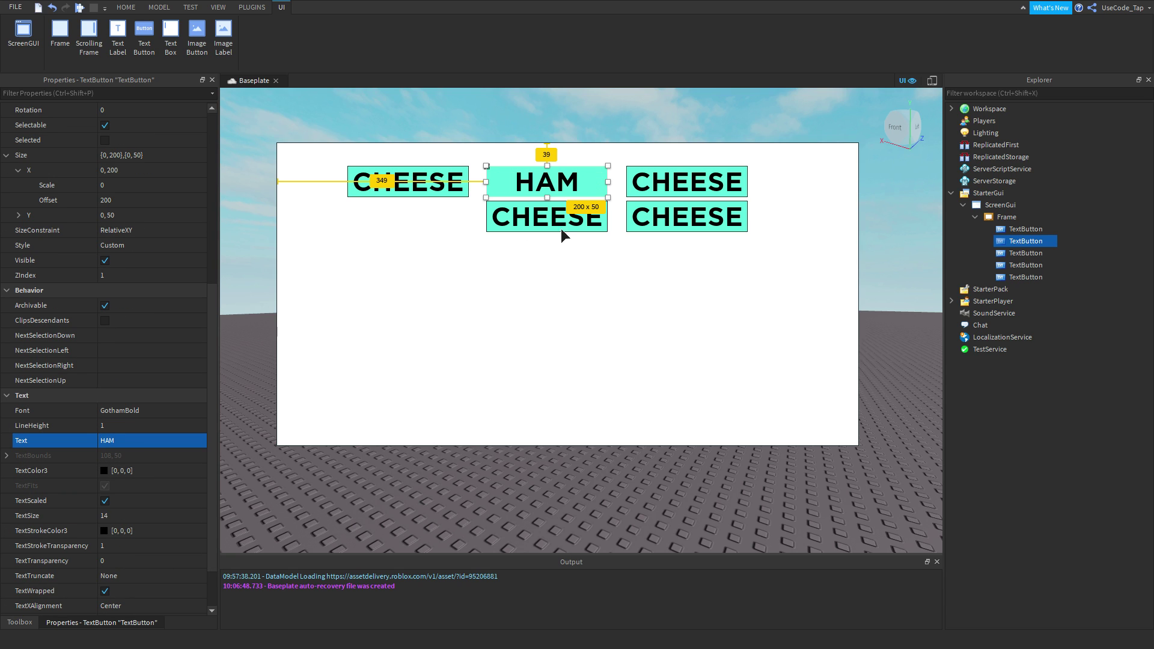
- Change the text of the last button in the upper row to BREAD
{"action": "left_click", "coordinate": [687, 181]}
{"action": "left_click", "coordinate": [123, 441]}
{"action": "type", "text": "BREAD"}
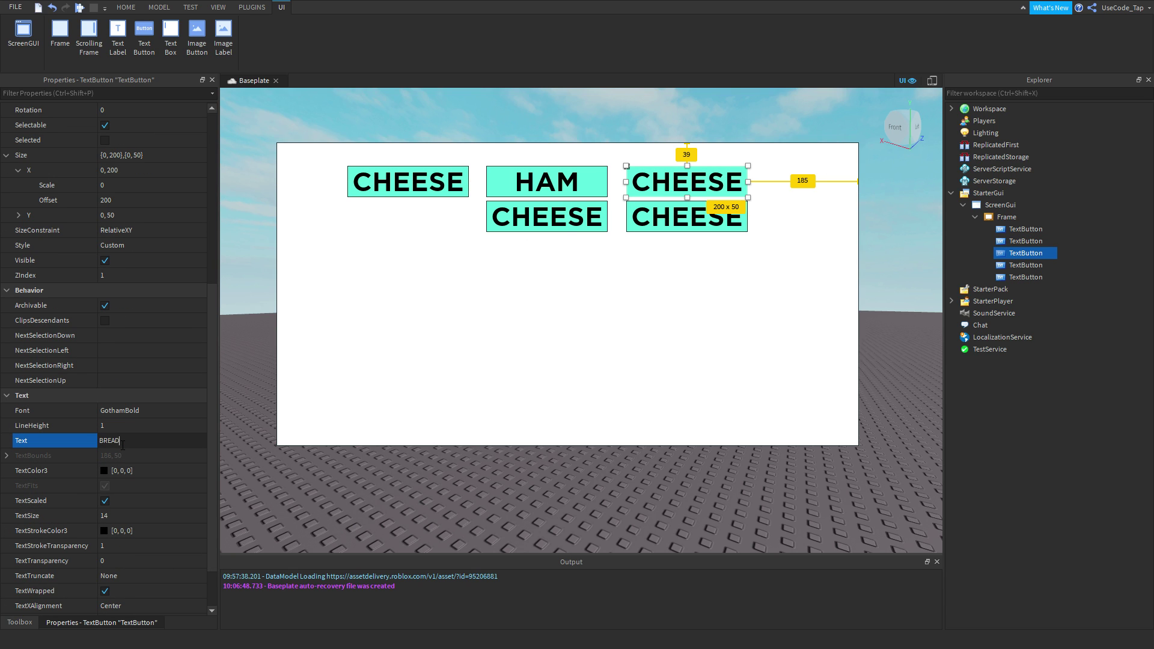
{"action": "key", "text": "Return"}
- Delete the two CHEESE buttons in the lower row
{"action": "left_click", "coordinate": [577, 224]}
{"action": "left_click", "coordinate": [707, 214], "text": "shift"}
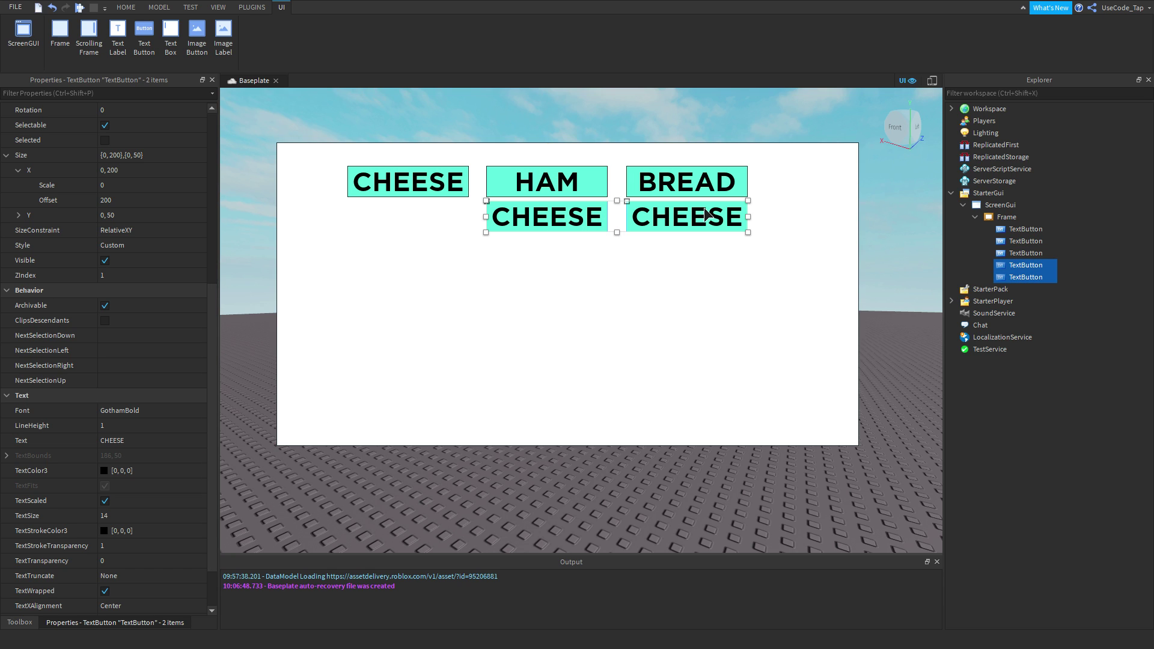
{"action": "key", "text": "Delete"}
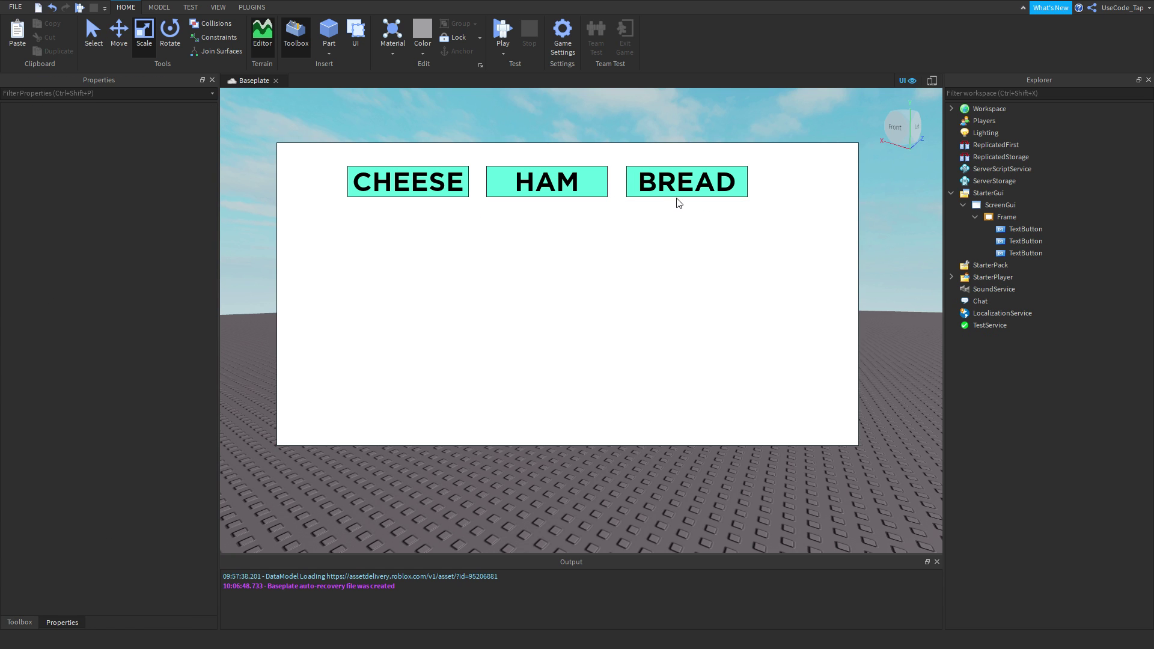
- Insert a UIGridLayout into the Frame that holds the three text buttons
{"action": "left_click", "coordinate": [1022, 230]}
{"action": "left_click", "coordinate": [1025, 217]}
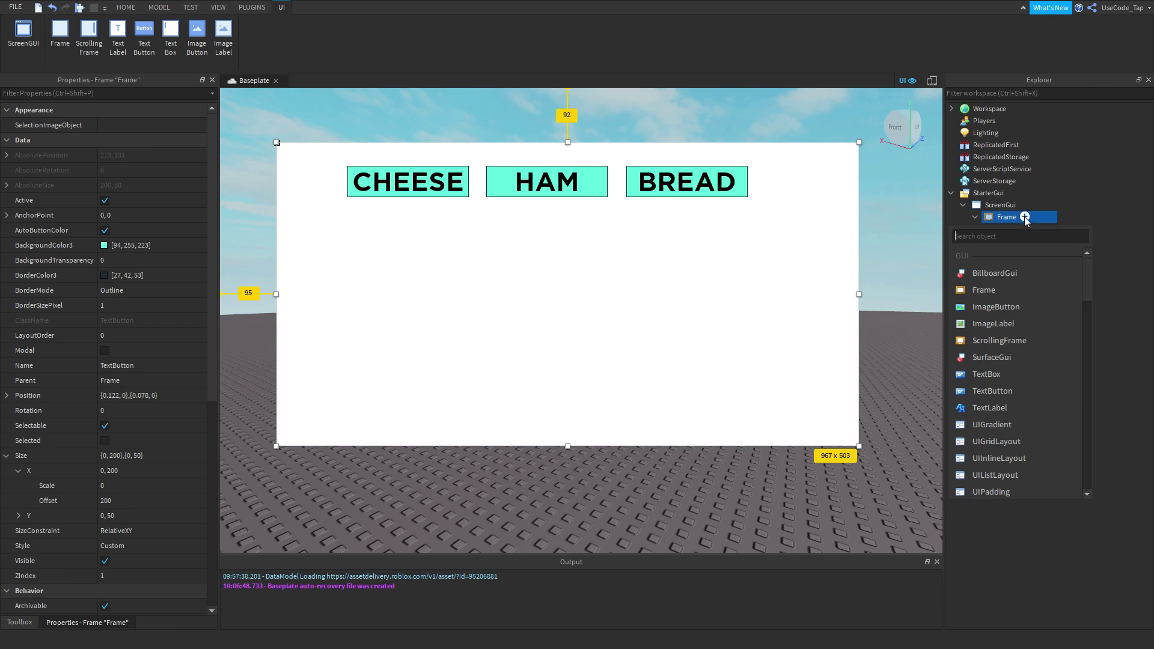
{"action": "type", "text": "grid"}
{"action": "key", "text": "Return"}
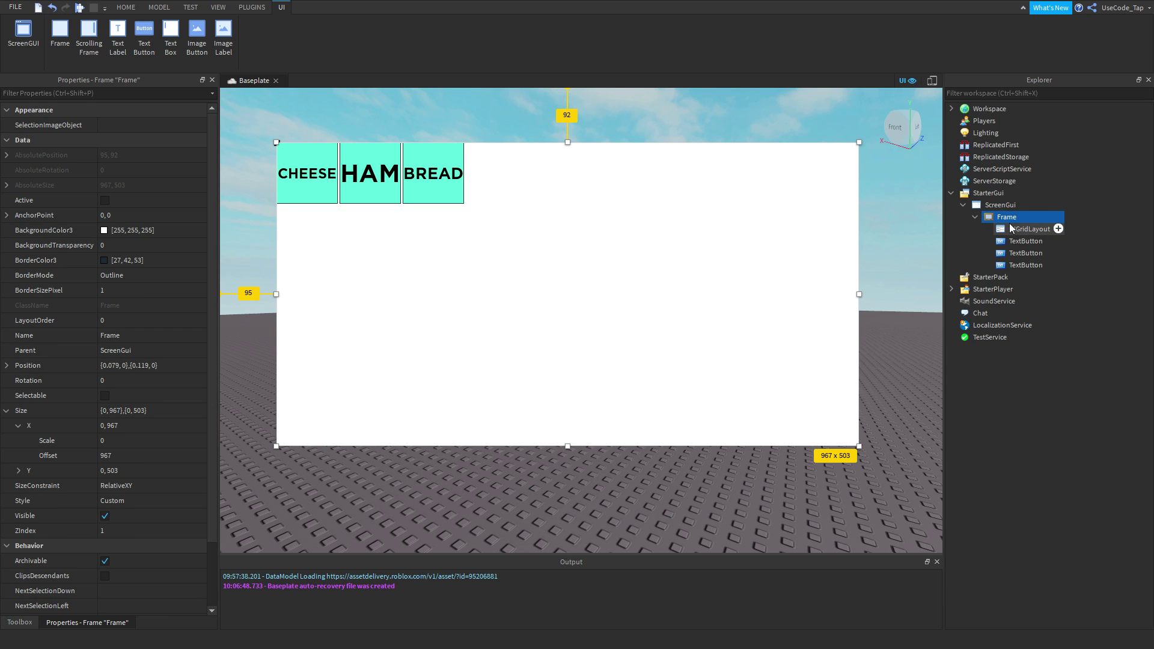
- Try an X offset of 10 for the UIGridLayout's CellPadding, undo it, and open the Y offset
{"action": "left_click", "coordinate": [1029, 229]}
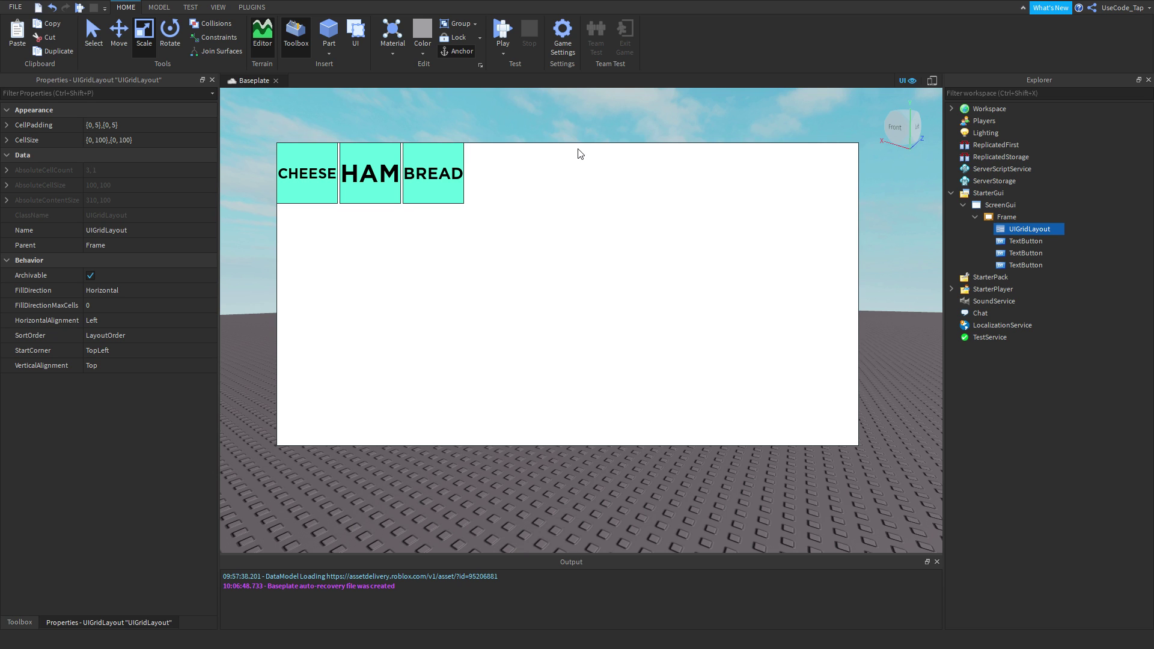
{"action": "left_click", "coordinate": [6, 125]}
{"action": "left_click", "coordinate": [19, 141]}
{"action": "left_click", "coordinate": [105, 168]}
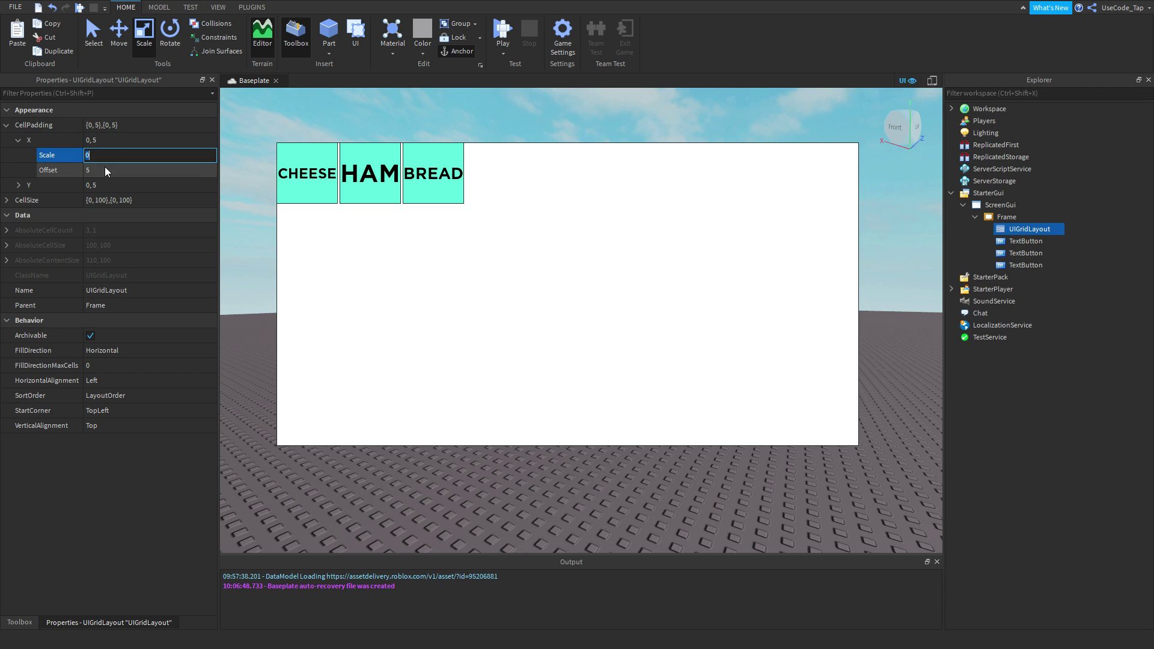
{"action": "type", "text": "10"}
{"action": "key", "text": "Return"}
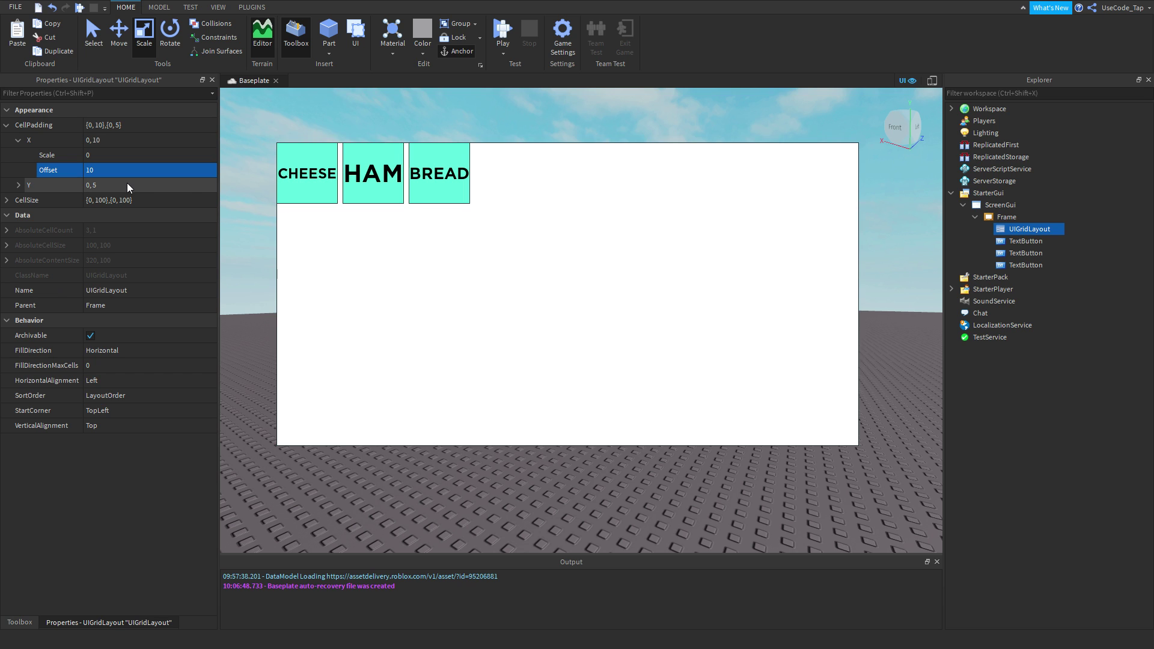
{"action": "key", "text": "ctrl+z"}
{"action": "left_click", "coordinate": [18, 185]}
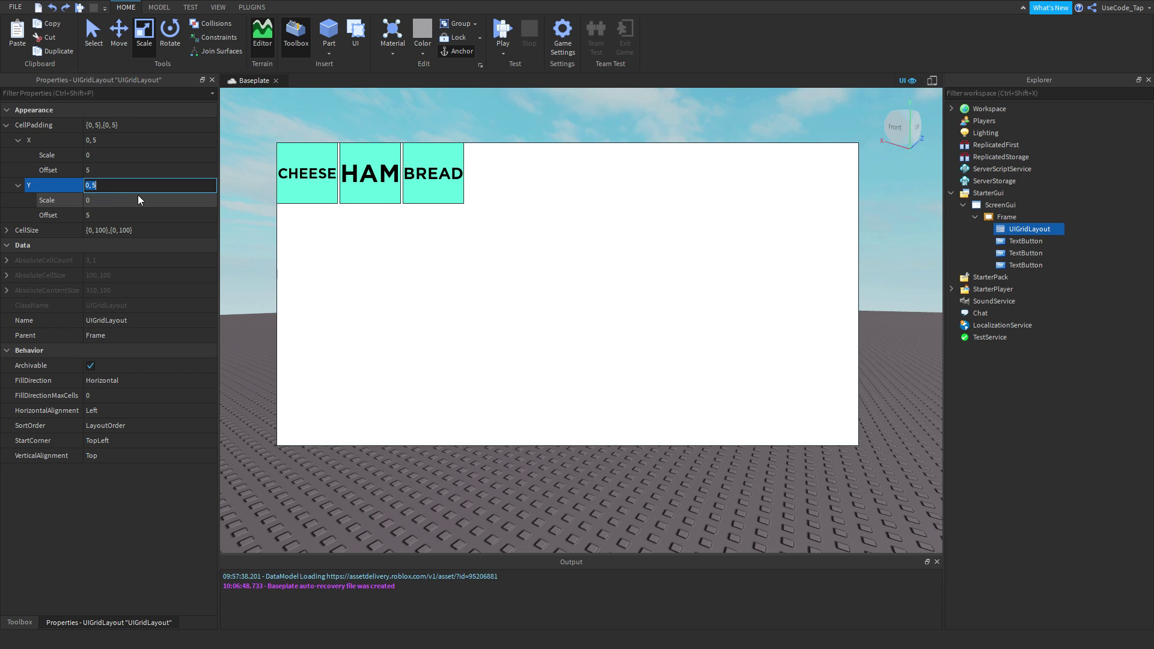
{"action": "left_click", "coordinate": [117, 214]}
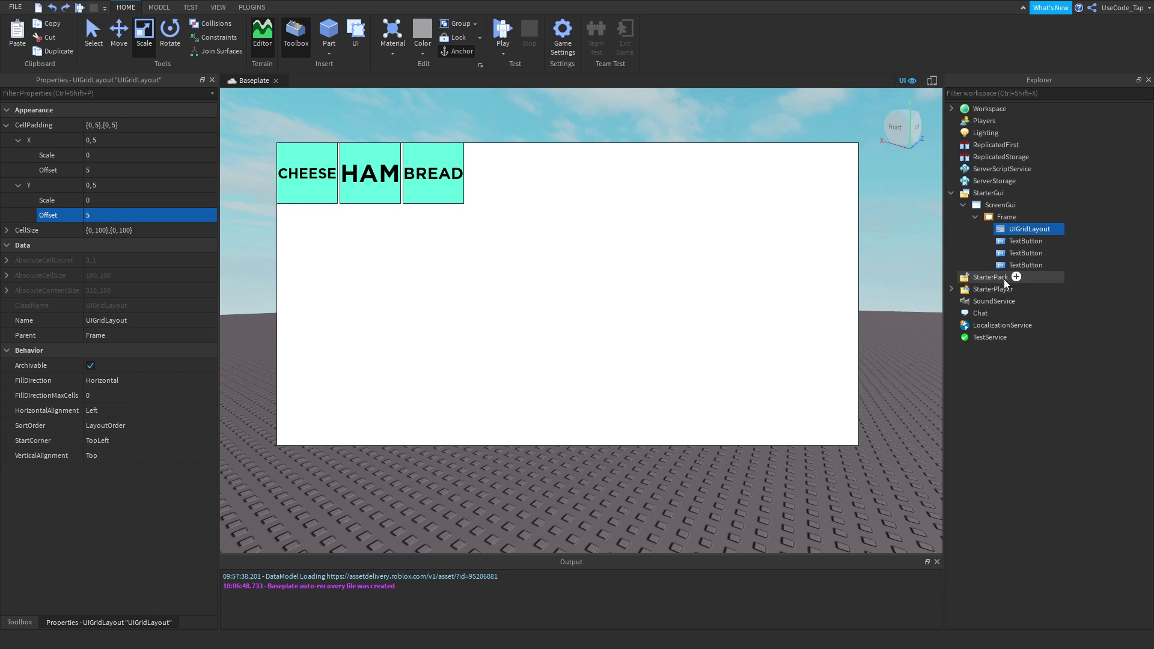
- Duplicate the first CHEESE button three times and undo the last two duplications
{"action": "left_click", "coordinate": [1010, 265]}
{"action": "left_click", "coordinate": [1009, 241], "text": "shift"}
{"action": "left_click", "coordinate": [1007, 239]}
{"action": "key", "text": "ctrl+d"}
{"action": "key", "text": "ctrl+d"}
{"action": "key", "text": "ctrl+d"}
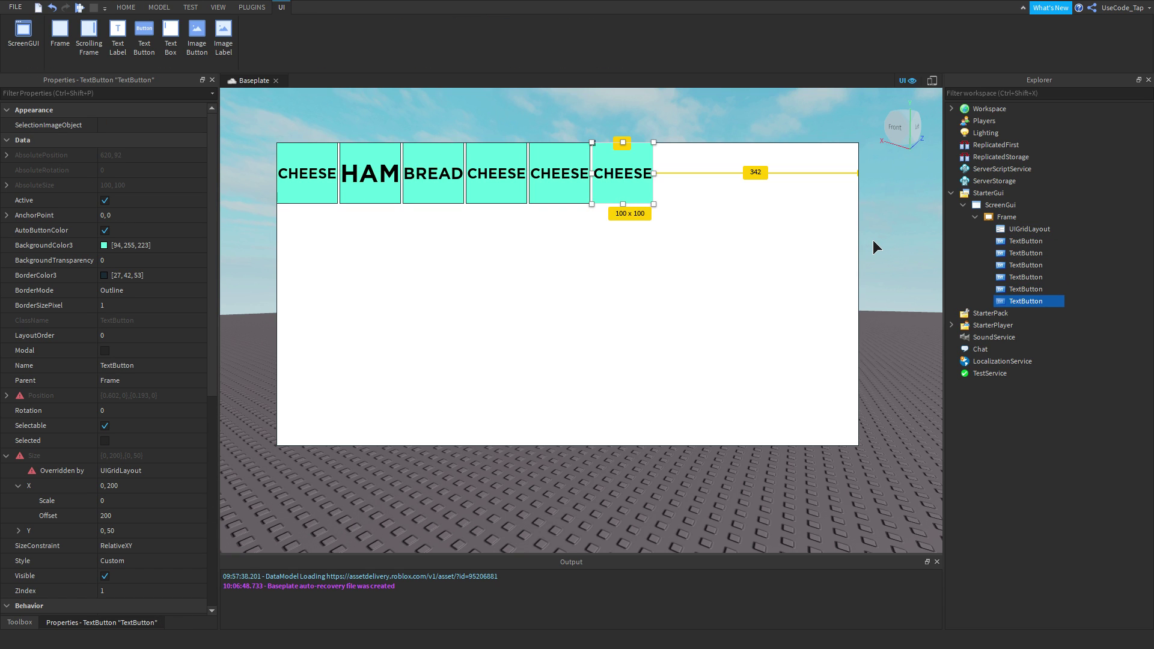
{"action": "key", "text": "ctrl+z"}
{"action": "key", "text": "ctrl+z"}
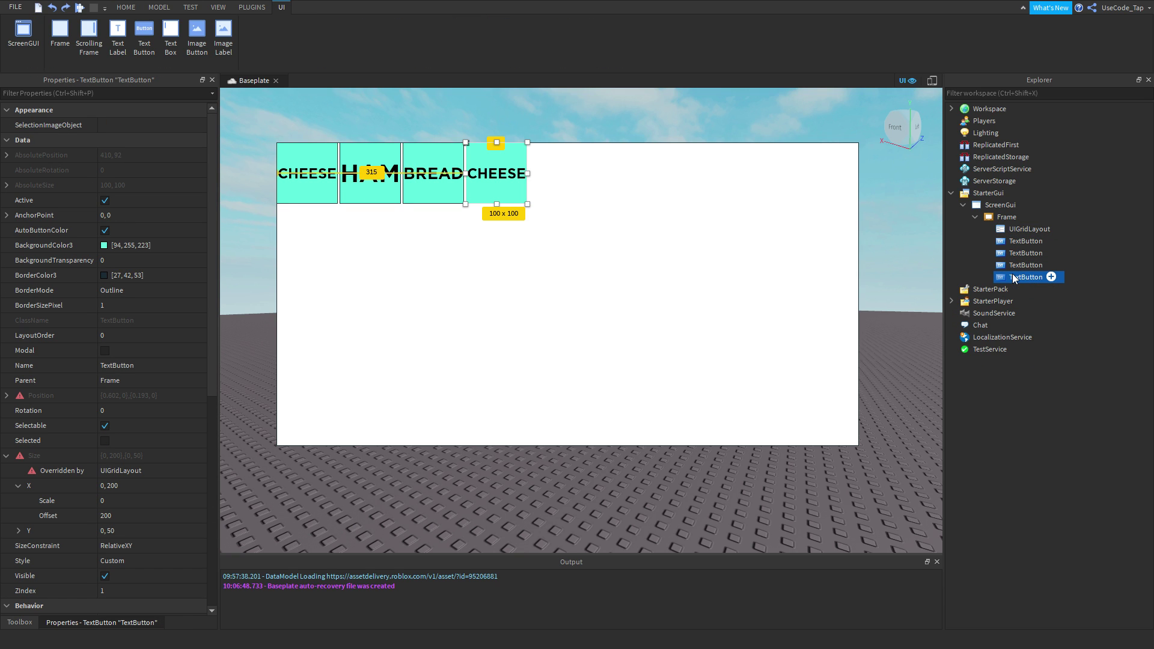
- Copy all four TextButtons and paste them into the Frame
{"action": "left_click", "coordinate": [1020, 241], "text": "shift"}
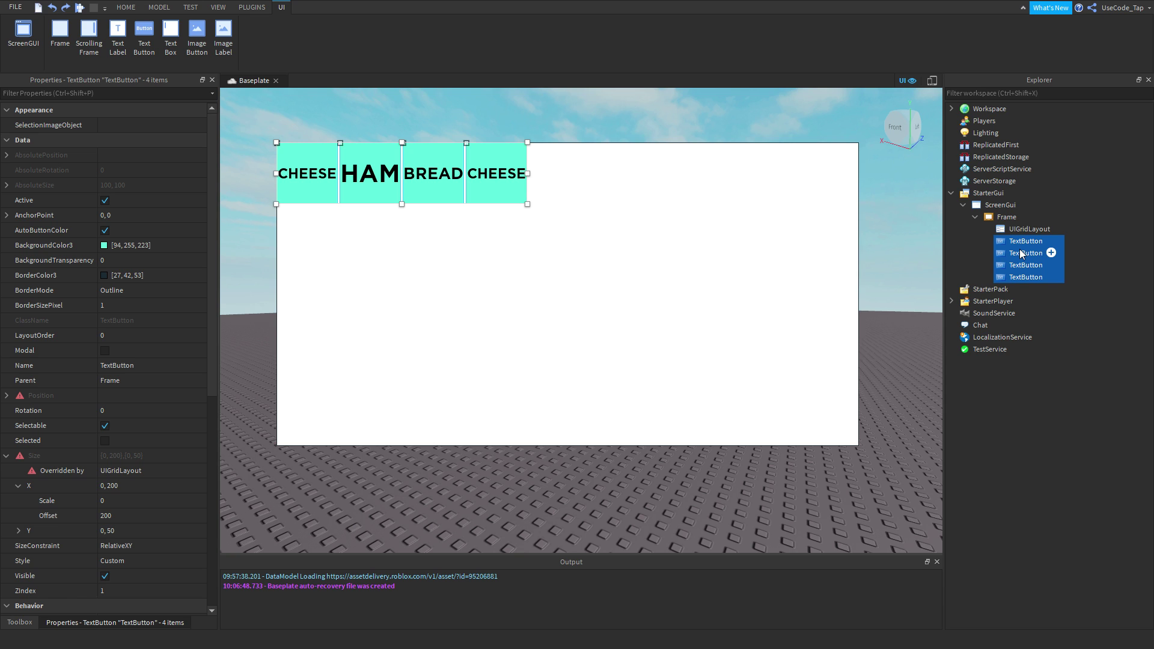
{"action": "left_click", "coordinate": [998, 216]}
{"action": "left_click", "coordinate": [1026, 276]}
{"action": "left_click", "coordinate": [1018, 242], "text": "shift"}
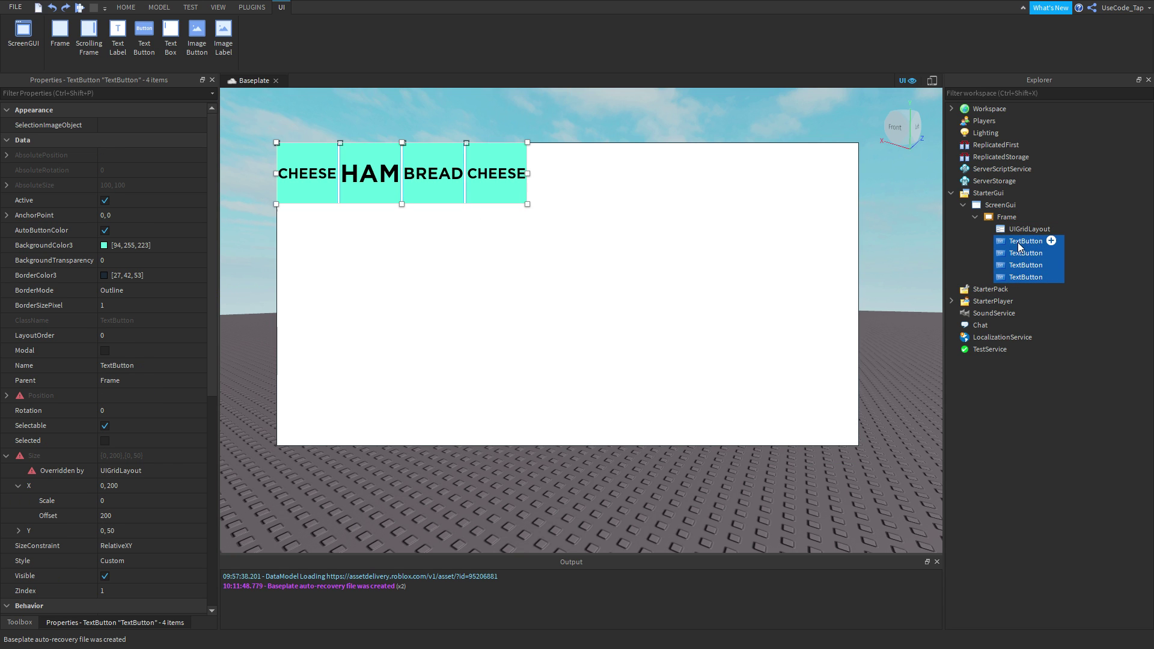
{"action": "left_click", "coordinate": [991, 286]}
{"action": "left_click", "coordinate": [1005, 279]}
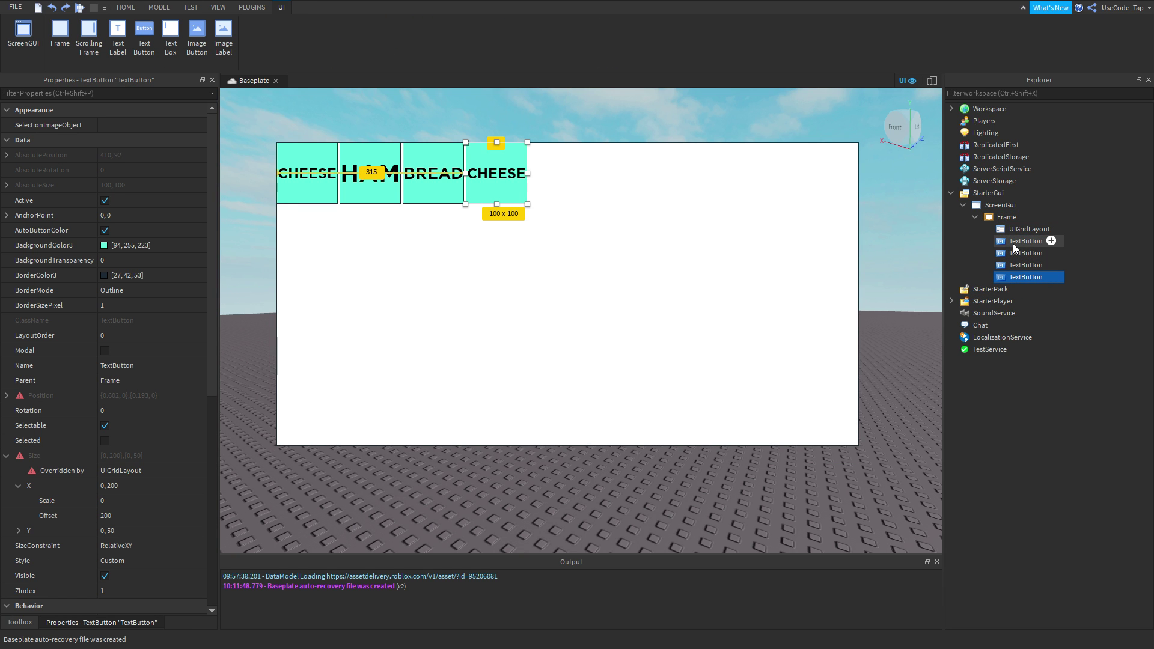
{"action": "left_click", "coordinate": [1012, 244], "text": "shift"}
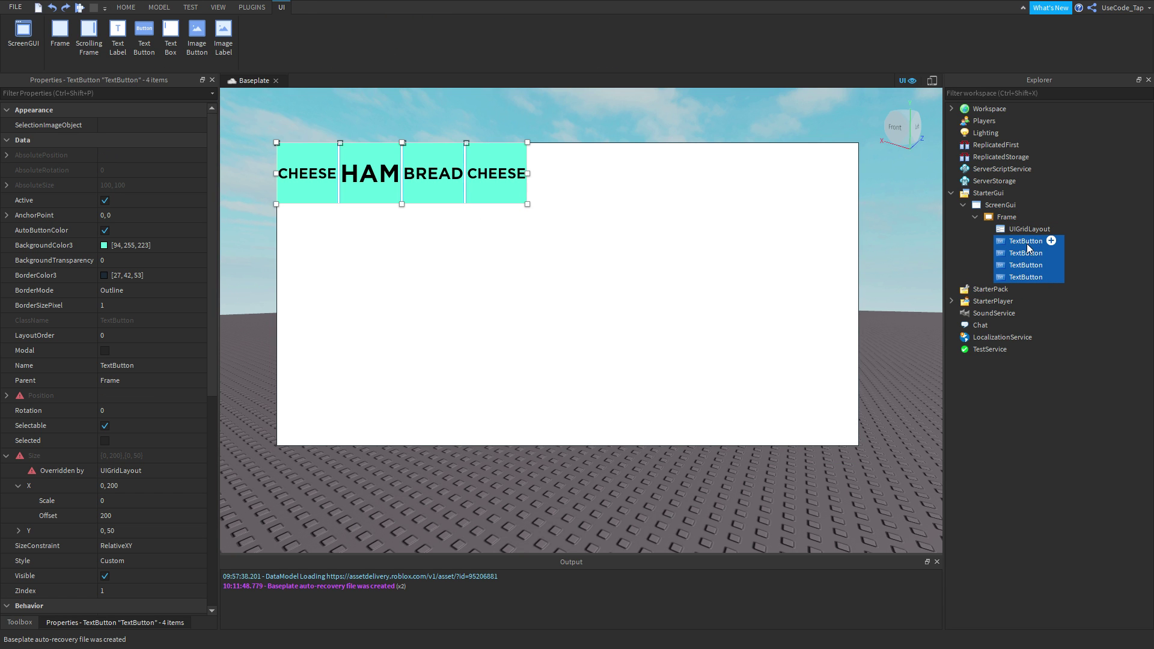
{"action": "left_click", "coordinate": [990, 222]}
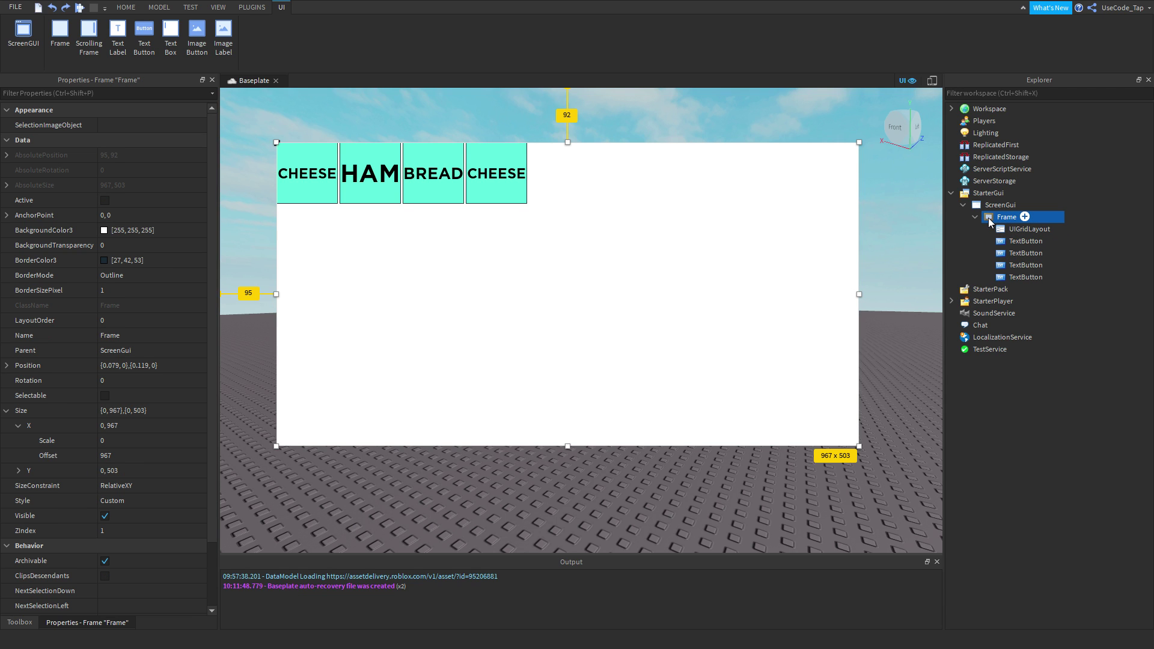
{"action": "key", "text": "ctrl+shift+v"}
- Paste the four copied buttons into the Frame again and undo the extra copies nested inside the pasted buttons
{"action": "left_click", "coordinate": [1005, 218]}
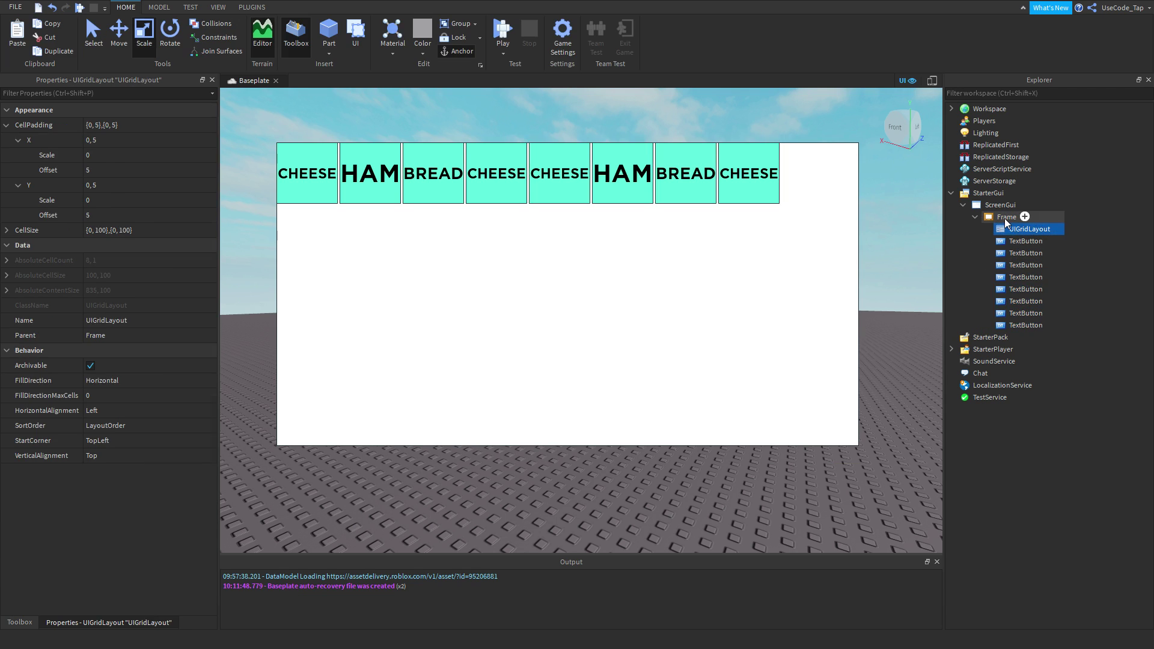
{"action": "key", "text": "ctrl+shift+v"}
{"action": "key", "text": "ctrl+shift+v"}
{"action": "key", "text": "ctrl+shift+v"}
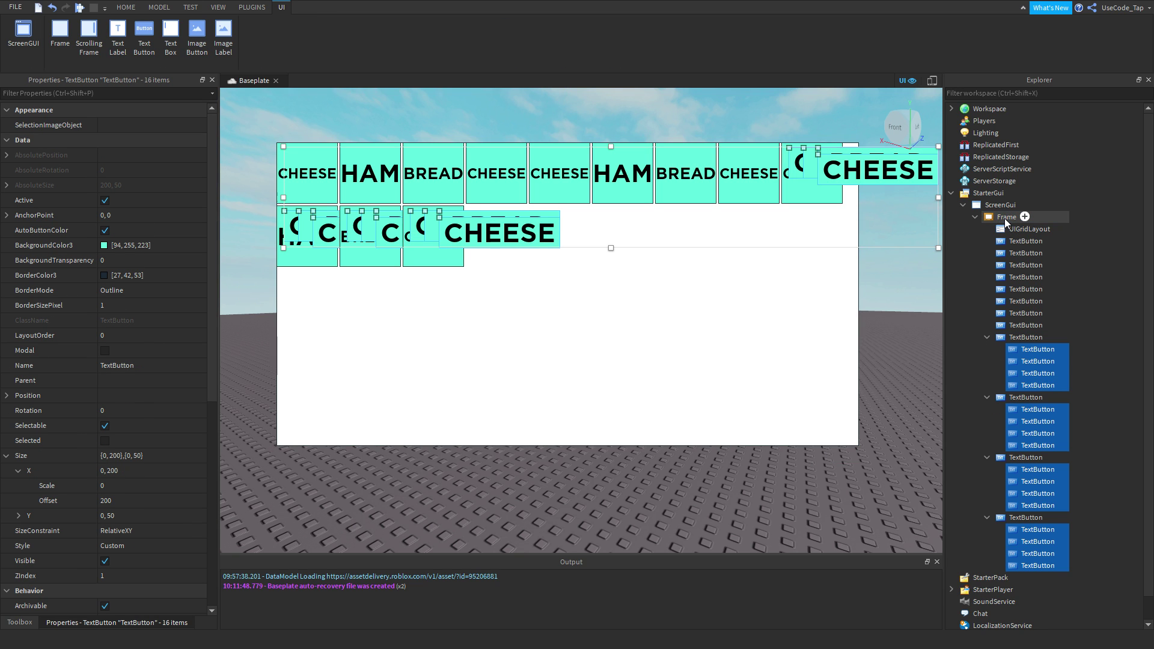
{"action": "key", "text": "ctrl+z"}
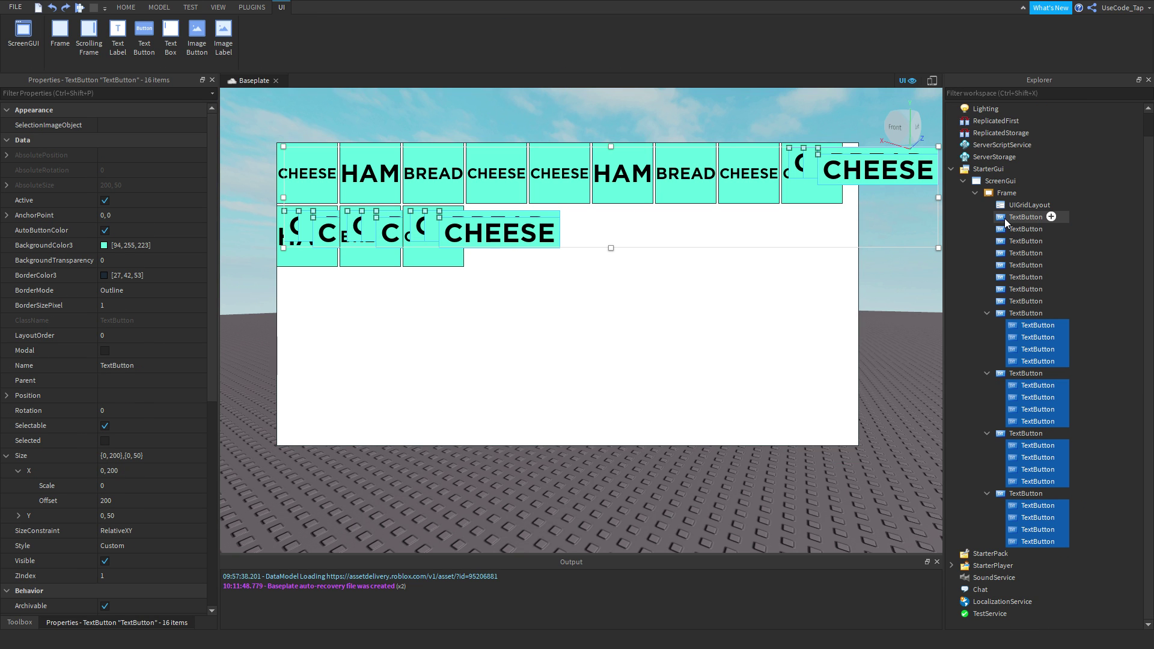
{"action": "key", "text": "ctrl+z"}
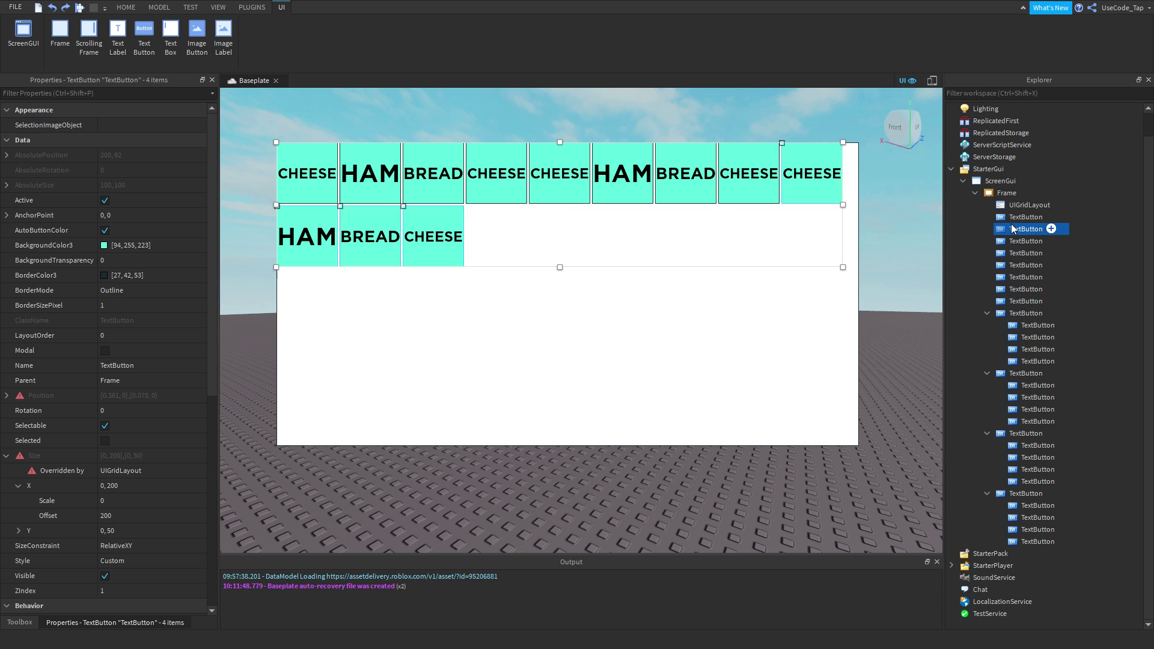
- Paste the four copied TextButtons into the Frame four more times, reselecting the Frame before each paste
{"action": "left_click", "coordinate": [1011, 217]}
{"action": "key", "text": "ctrl+shift+v"}
{"action": "left_click", "coordinate": [1011, 217]}
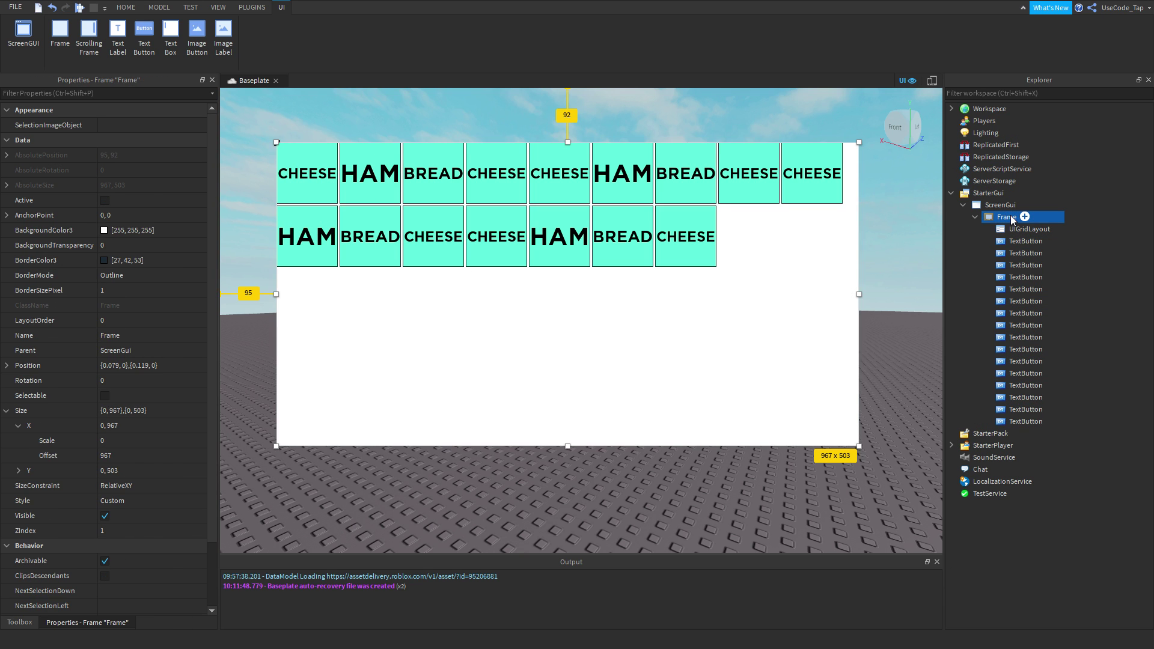
{"action": "key", "text": "ctrl+shift+v"}
{"action": "left_click", "coordinate": [1011, 215]}
{"action": "key", "text": "ctrl+shift+v"}
{"action": "left_click", "coordinate": [1009, 218]}
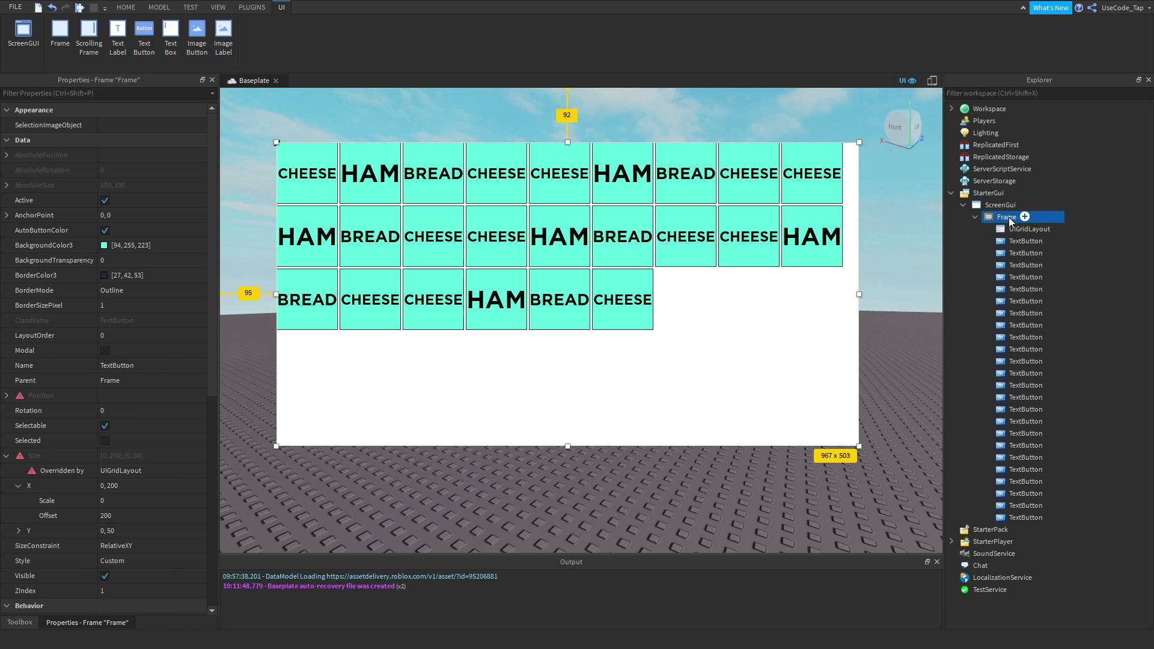
{"action": "key", "text": "ctrl+shift+v"}
{"action": "left_click", "coordinate": [902, 237]}
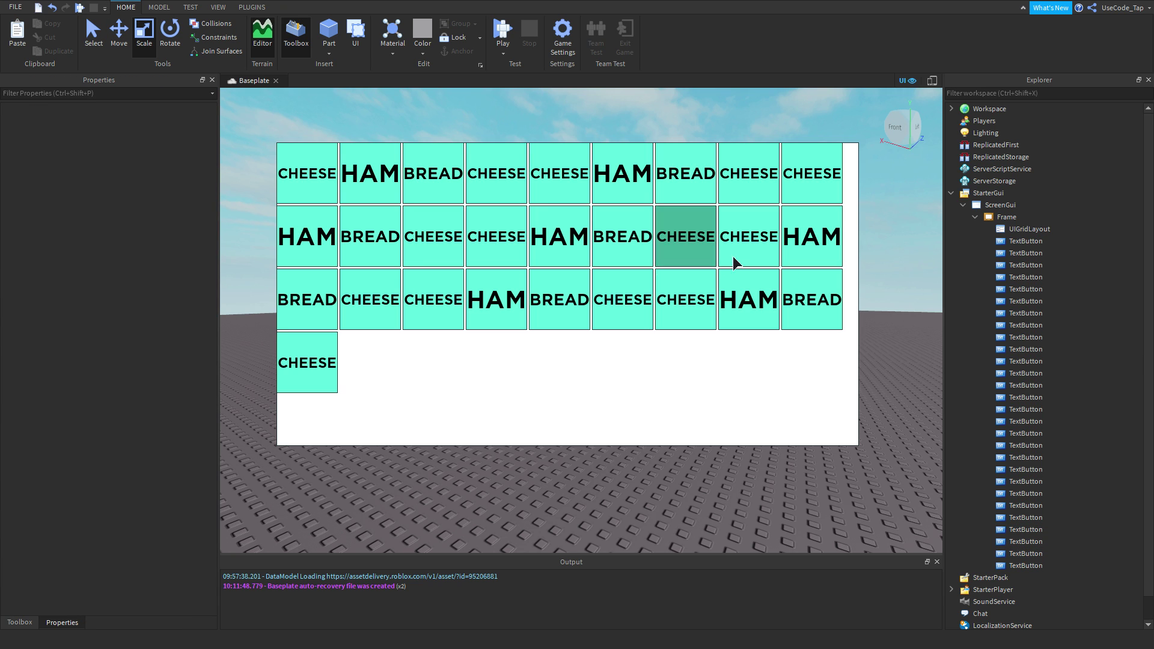
- Widen the Frame to about 1052 pixels by extending its outer vertical edge
{"action": "left_click", "coordinate": [1023, 205]}
{"action": "left_click", "coordinate": [1012, 197]}
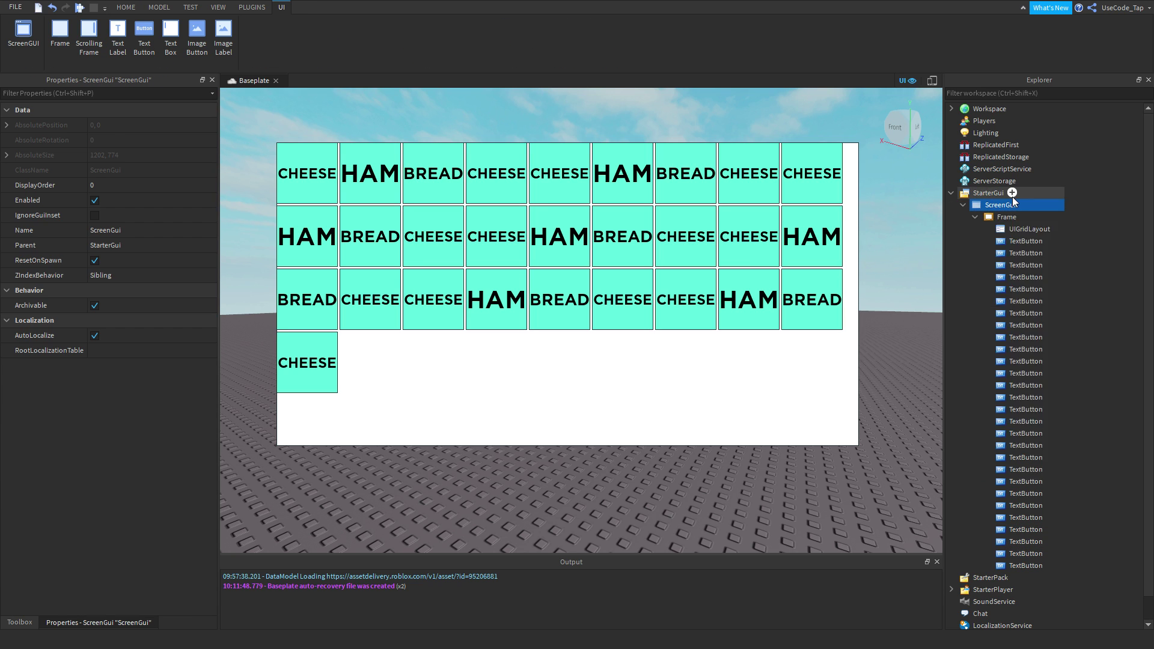
{"action": "left_click", "coordinate": [1012, 194]}
{"action": "left_click", "coordinate": [992, 197]}
{"action": "left_click", "coordinate": [1007, 217]}
{"action": "left_click_drag", "start_coordinate": [860, 297], "coordinate": [908, 317]}
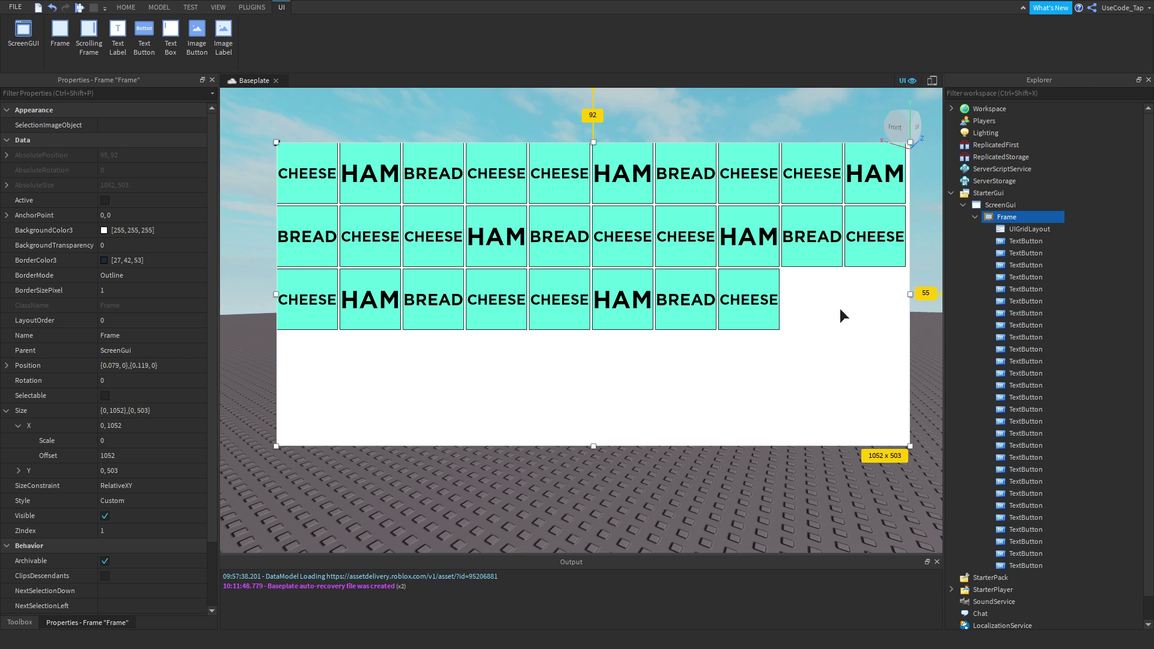
- Set the Y offset of the UIGridLayout's CellPadding to 15
{"action": "left_click", "coordinate": [1028, 229]}
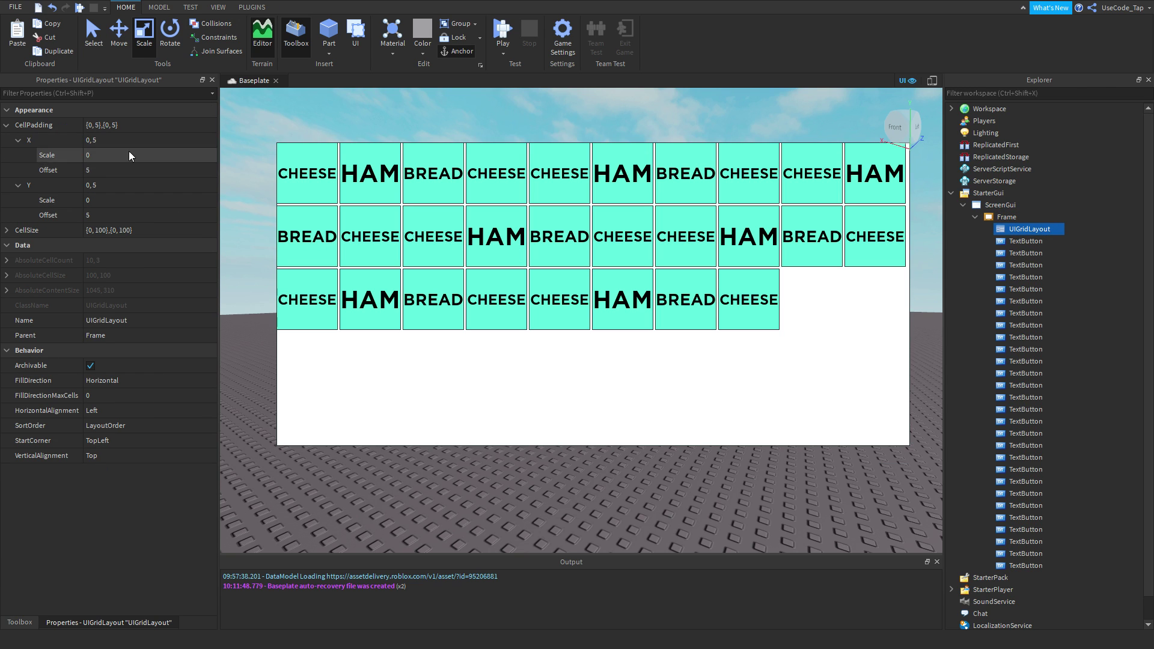
{"action": "left_click", "coordinate": [113, 202]}
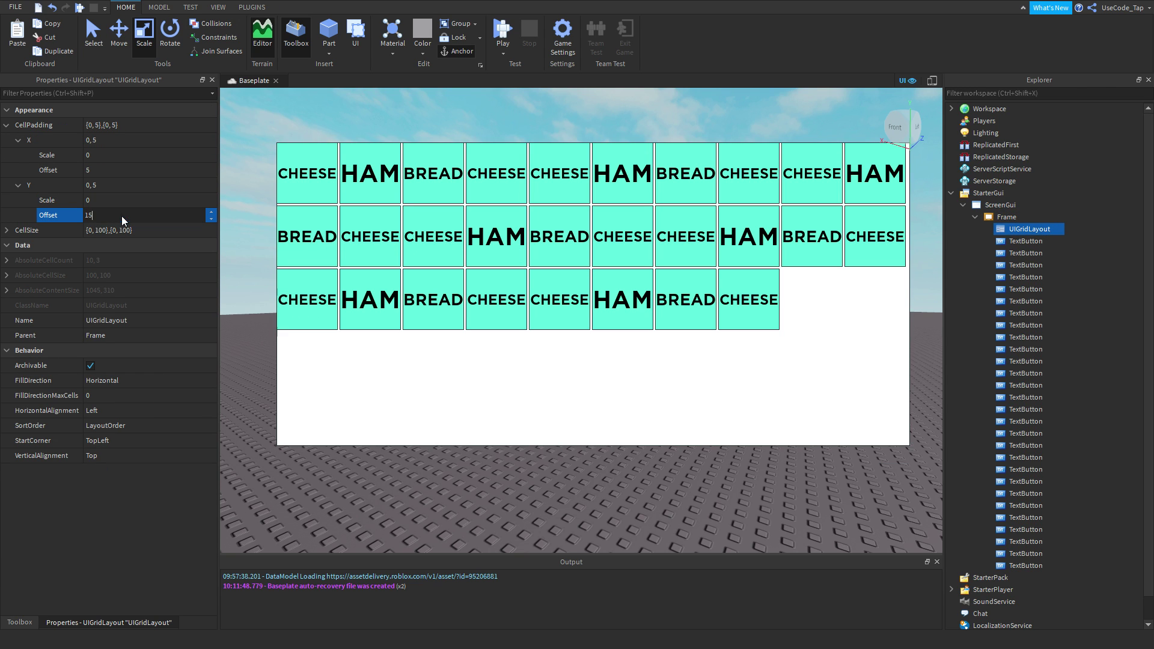
{"action": "key", "text": "Return"}
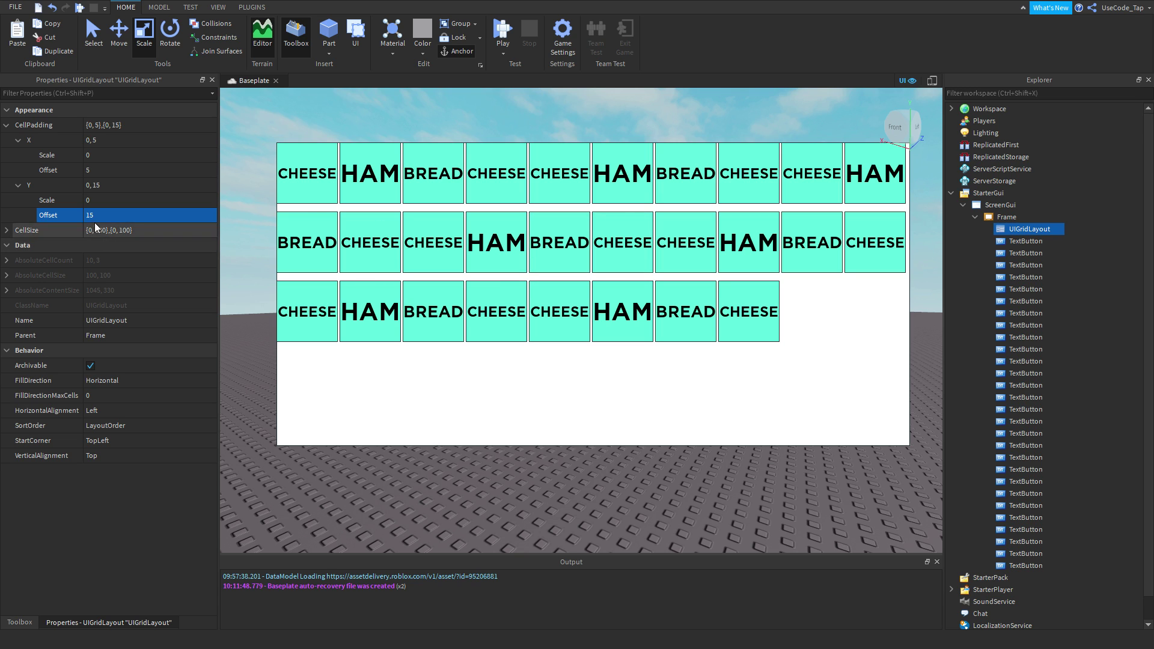
- Set the UIGridLayout's CellSize offsets to 150 on X and 90 on Y
{"action": "left_click", "coordinate": [6, 230]}
{"action": "left_click", "coordinate": [75, 243]}
{"action": "left_click", "coordinate": [18, 247]}
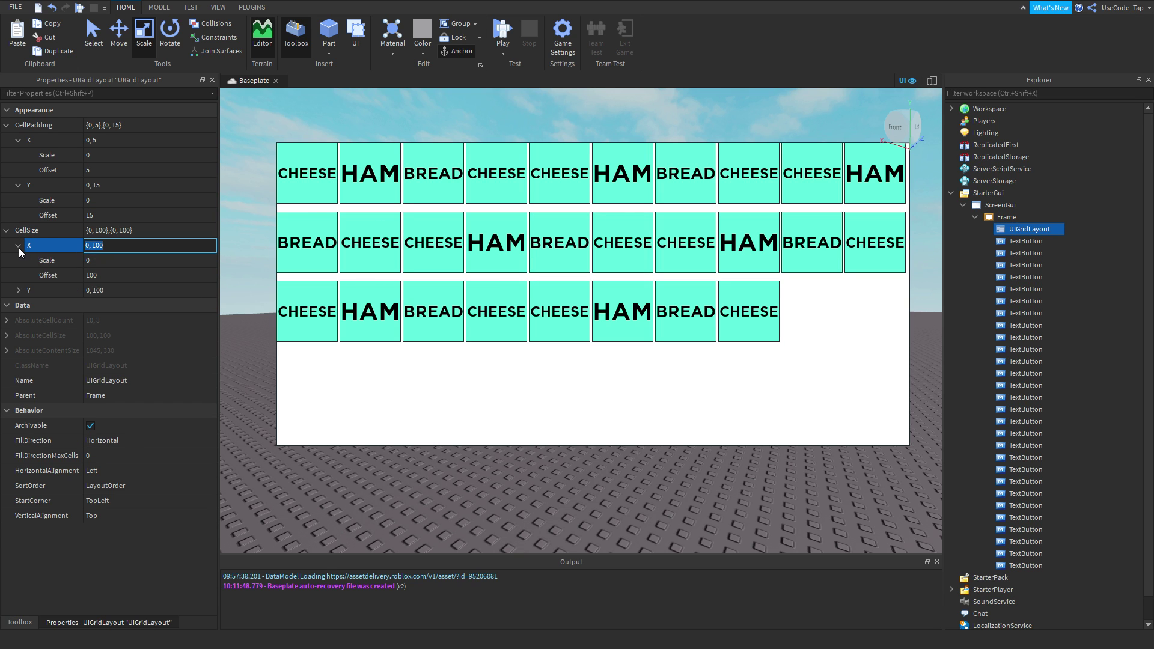
{"action": "left_click", "coordinate": [19, 291]}
{"action": "left_click", "coordinate": [124, 270]}
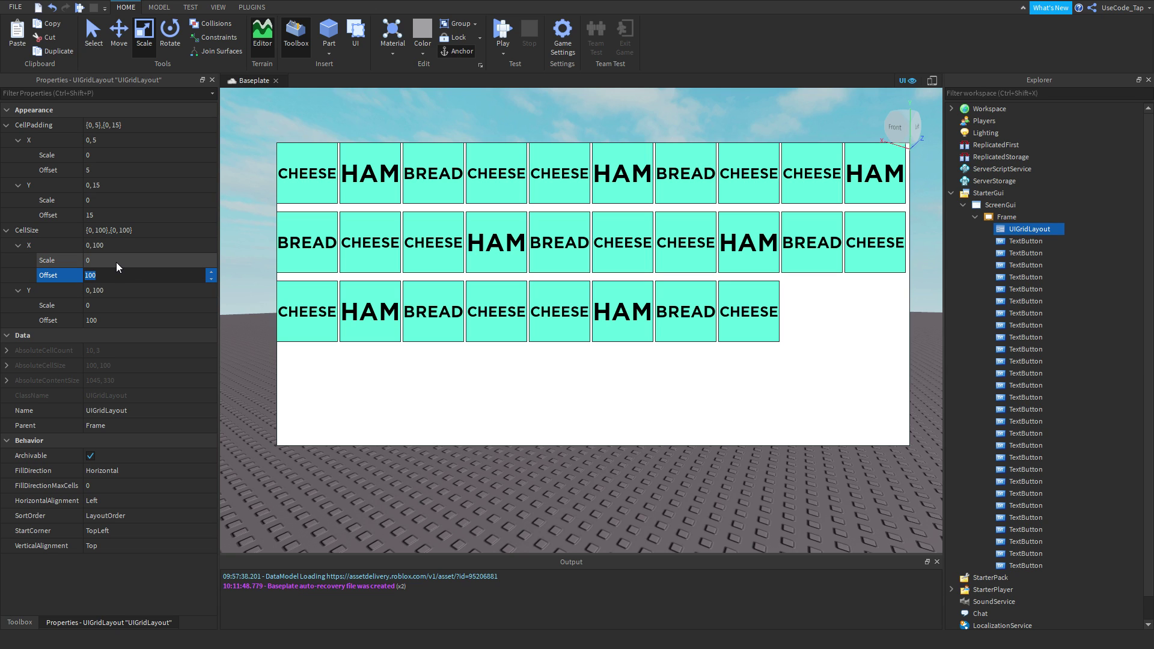
{"action": "type", "text": "100"}
{"action": "key", "text": "Return"}
{"action": "left_click", "coordinate": [138, 322]}
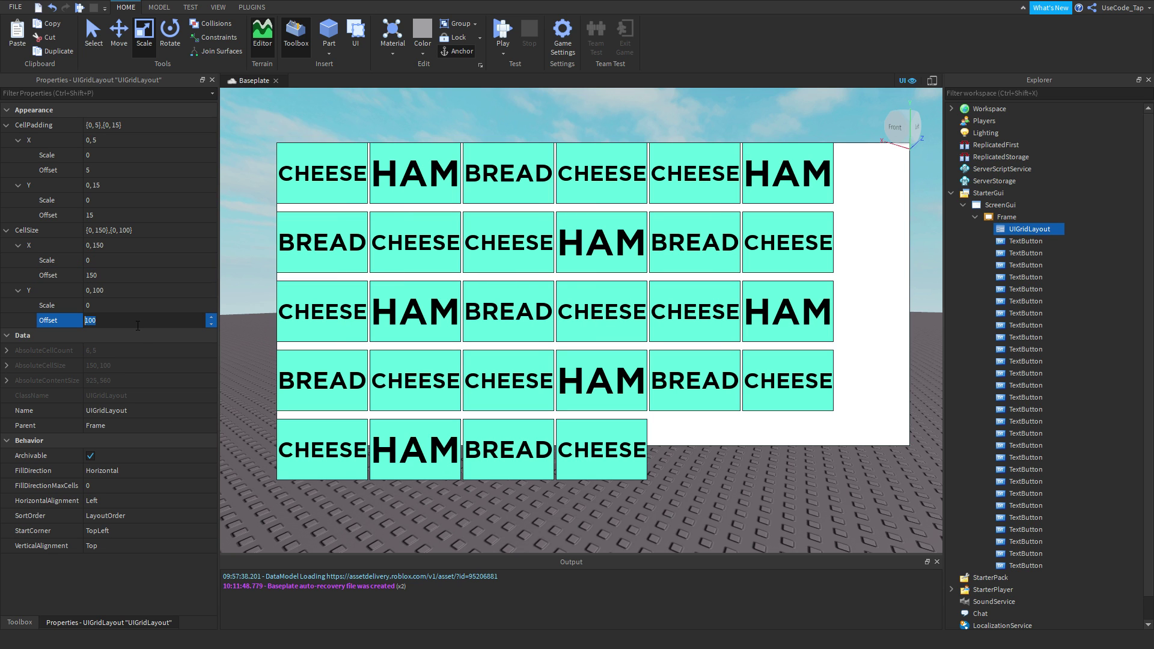
{"action": "type", "text": "90"}
{"action": "key", "text": "Return"}
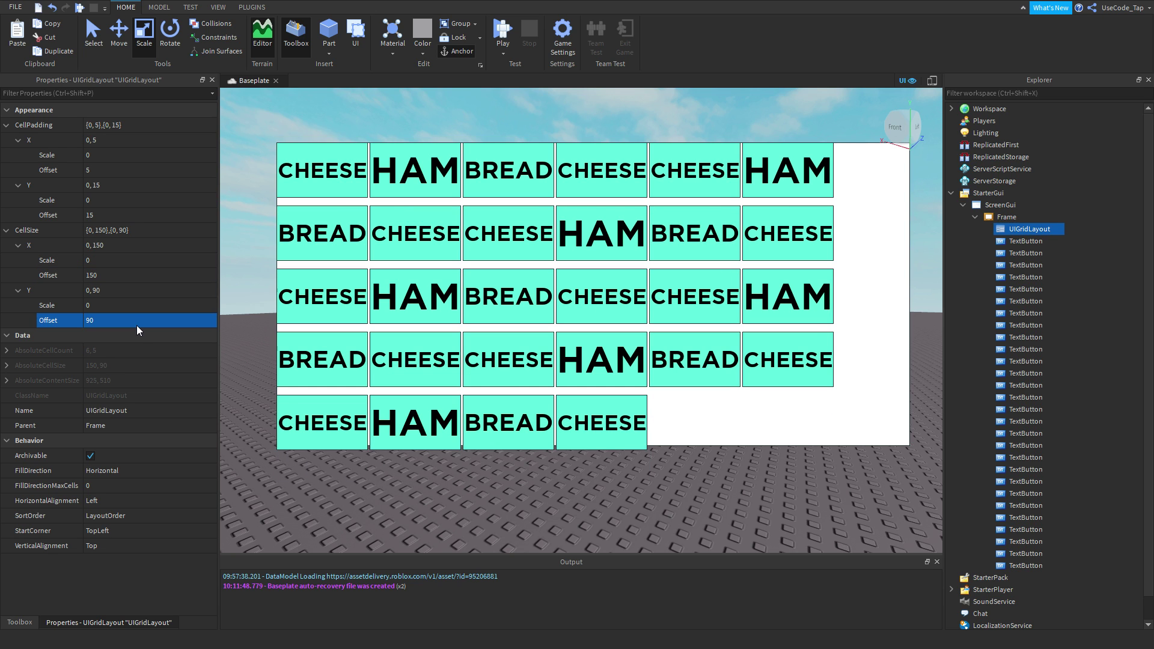
- Extend the Frame's lower edge downward so its height is about 531 pixels
{"action": "left_click", "coordinate": [772, 404]}
{"action": "left_click", "coordinate": [590, 446]}
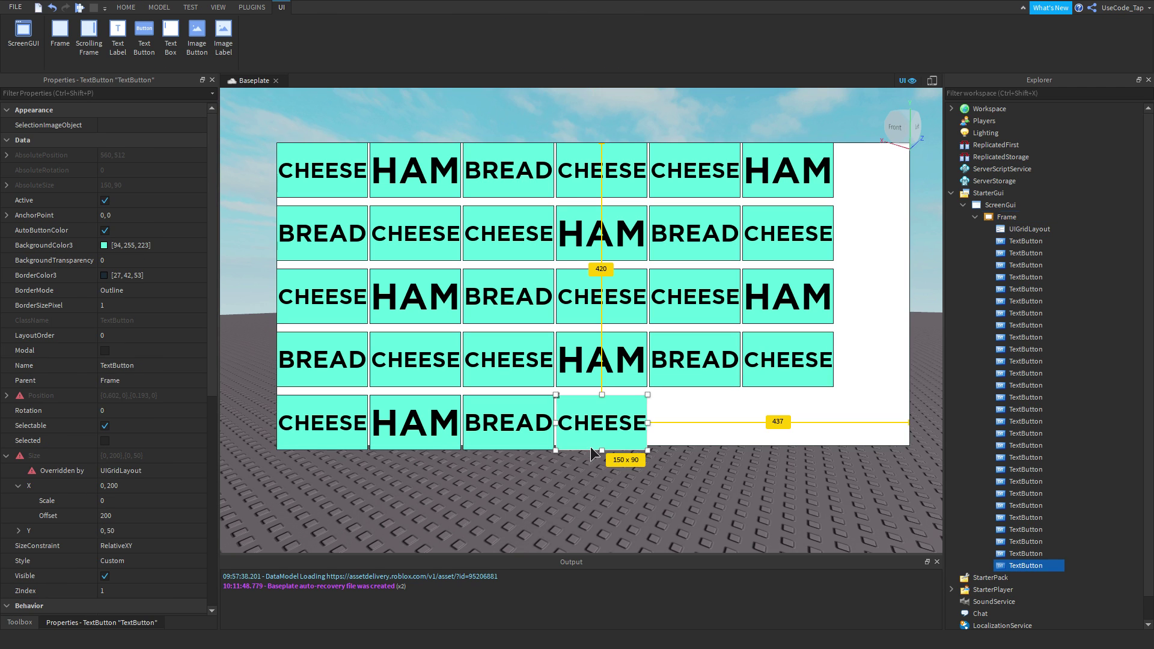
{"action": "left_click", "coordinate": [687, 434]}
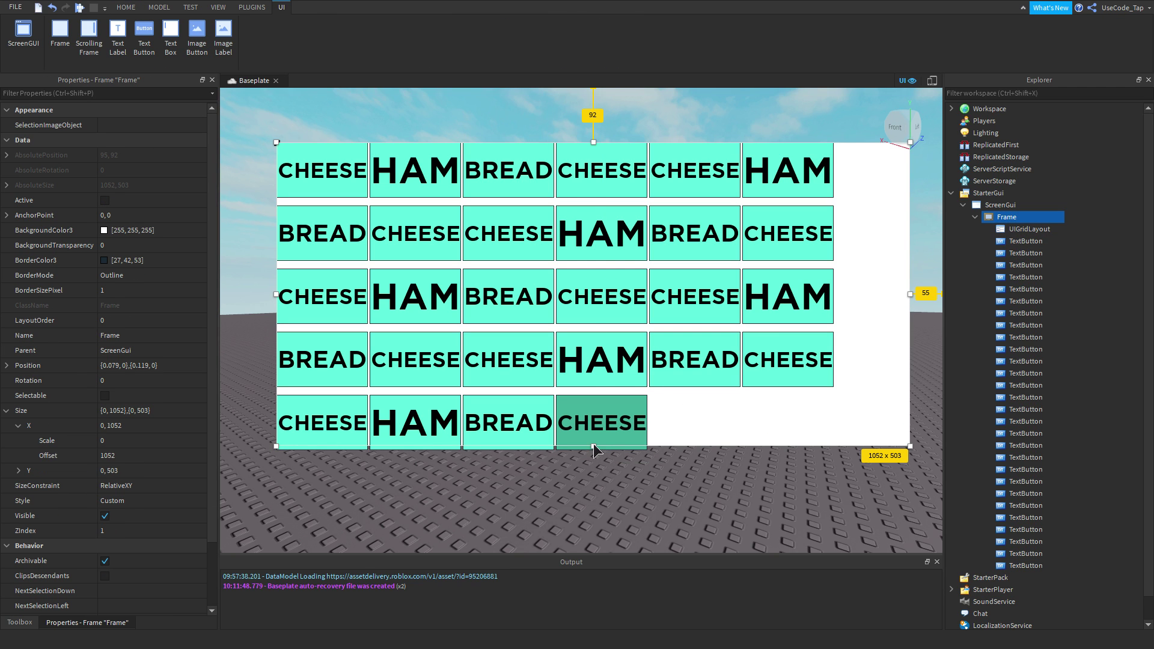
{"action": "left_click_drag", "start_coordinate": [593, 446], "coordinate": [593, 463]}
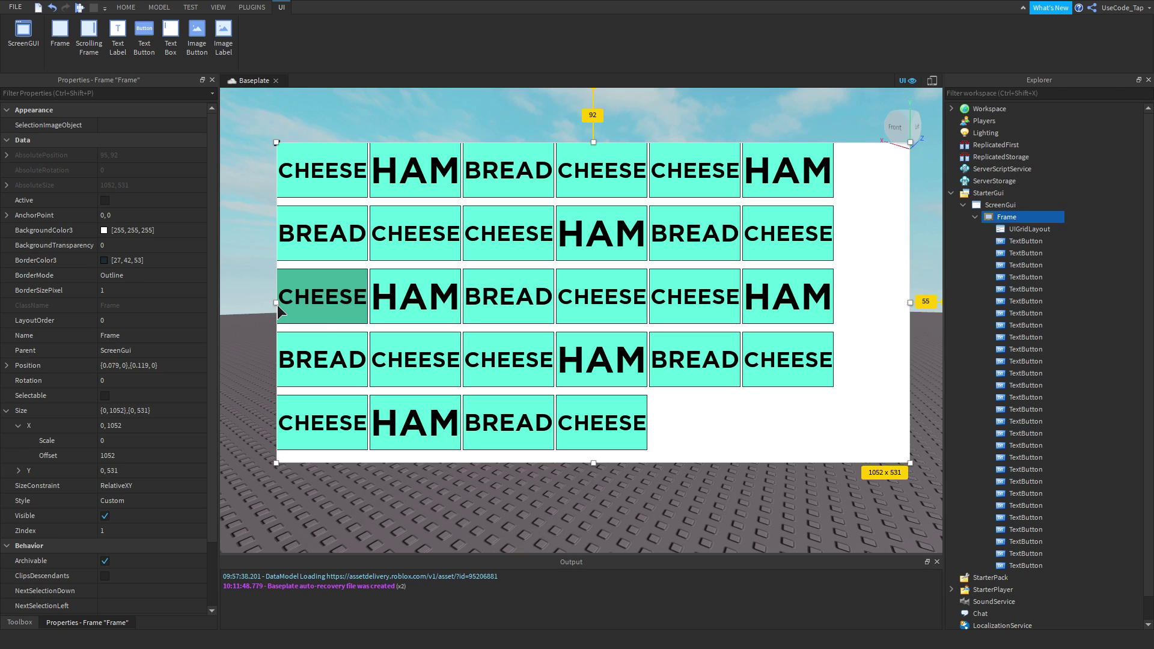
{"action": "left_click", "coordinate": [282, 298]}
- Set the UIGridLayout's FillDirection to Vertical
{"action": "left_click", "coordinate": [1005, 229]}
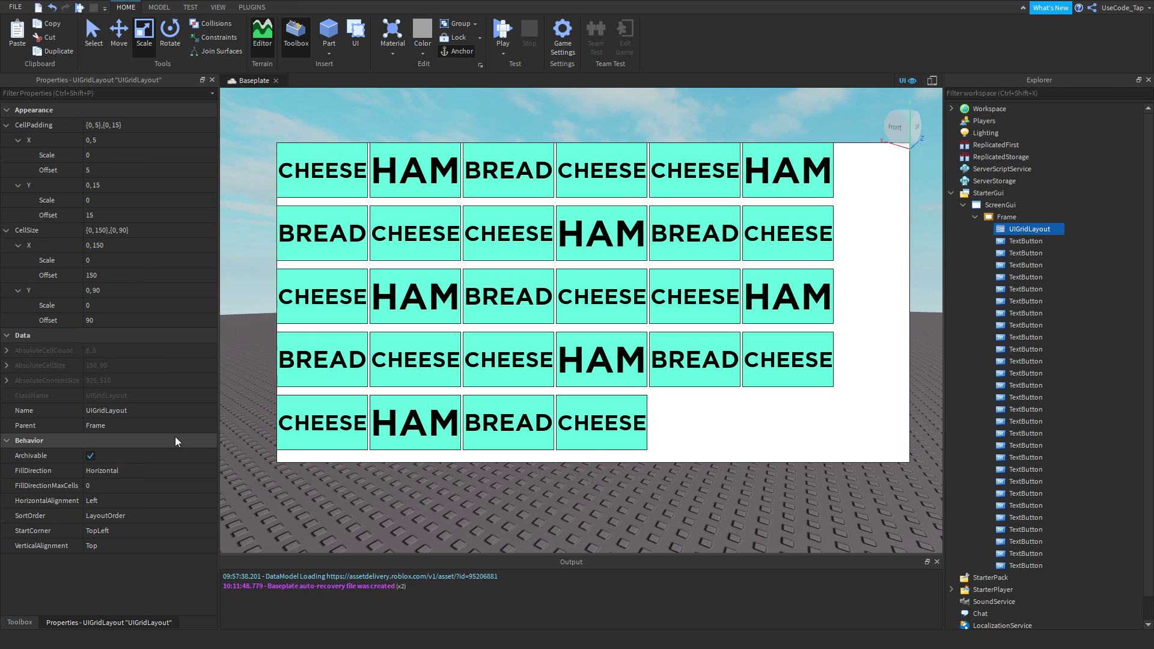
{"action": "left_click", "coordinate": [152, 472]}
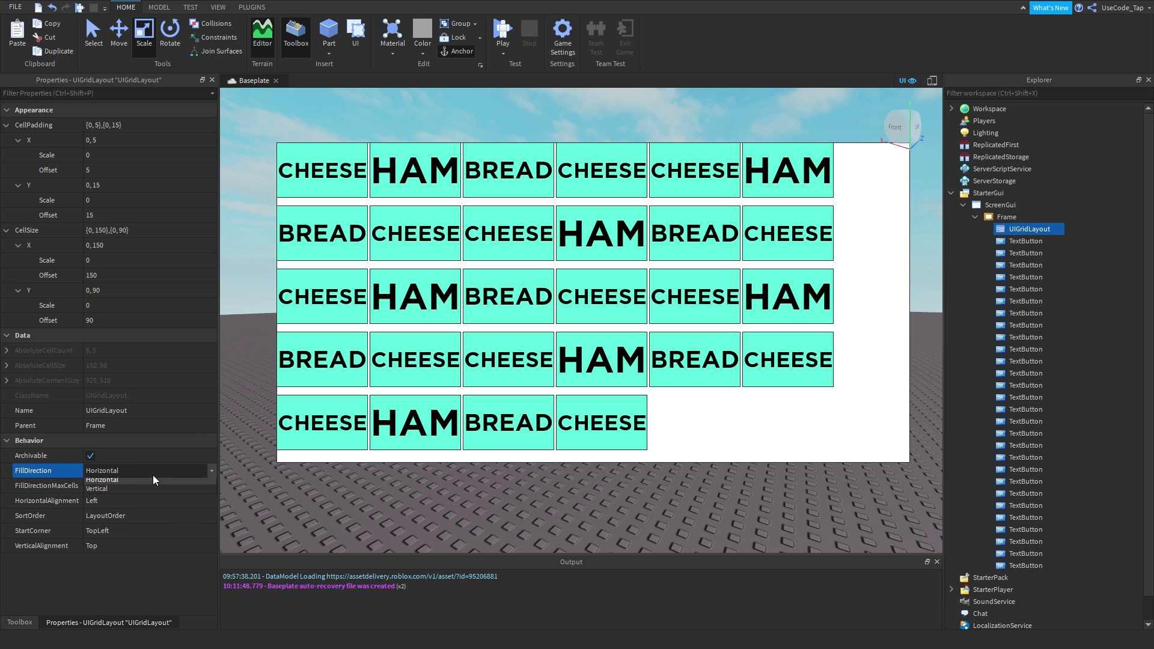
{"action": "left_click", "coordinate": [139, 469]}
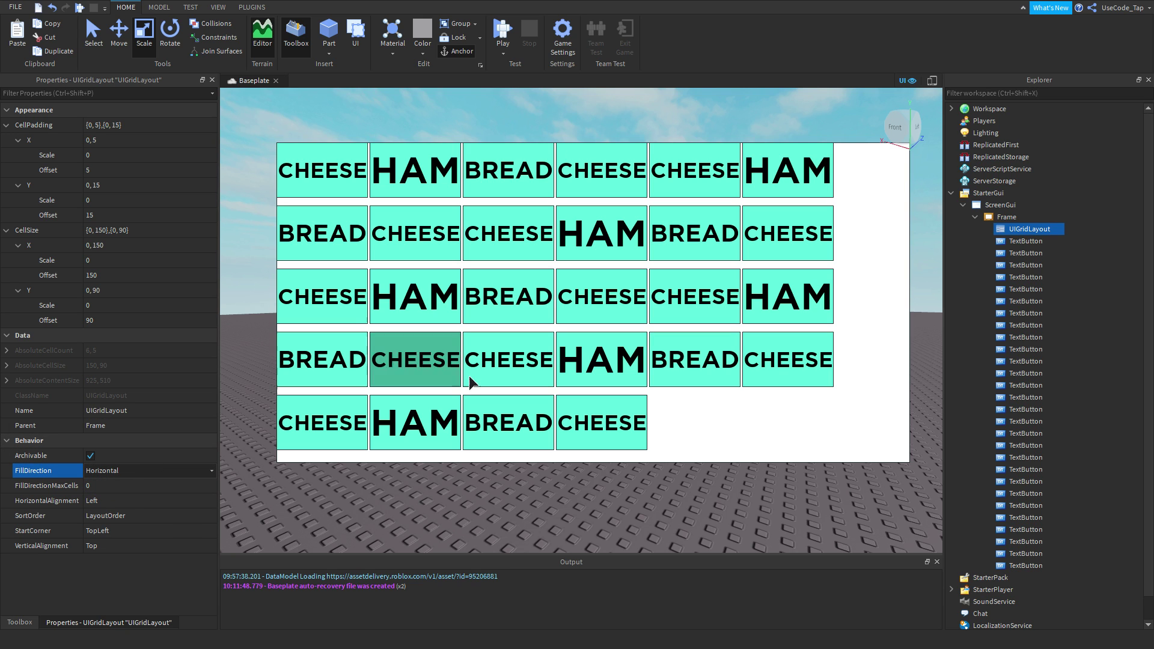
{"action": "left_click", "coordinate": [107, 470]}
{"action": "left_click", "coordinate": [100, 491]}
- Delete all TextButtons in the Frame except the first three (CHEESE, HAM and BREAD)
{"action": "left_click", "coordinate": [1025, 241]}
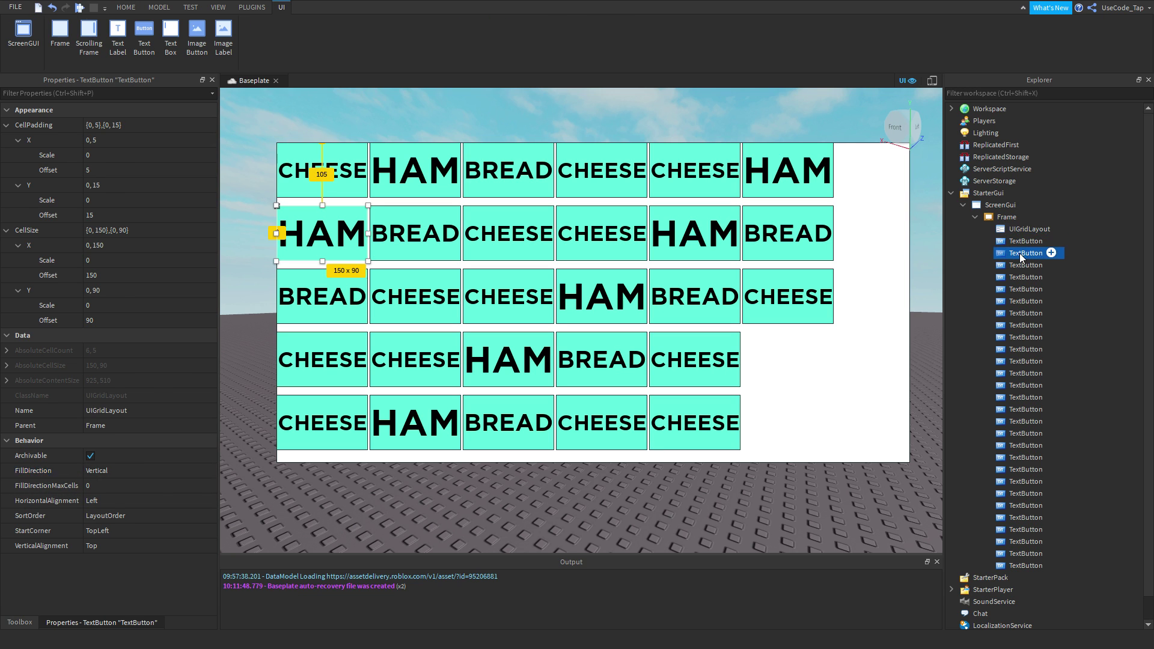
{"action": "left_click", "coordinate": [1021, 565], "text": "shift"}
{"action": "left_click", "coordinate": [1016, 469]}
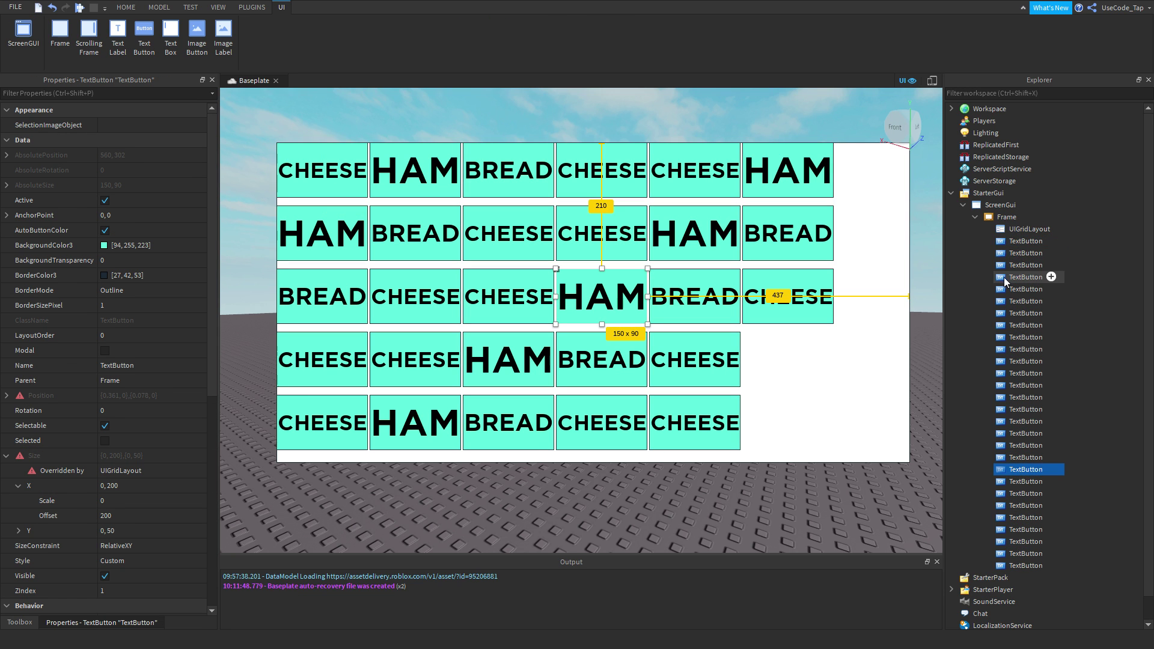
{"action": "left_click", "coordinate": [1005, 242]}
{"action": "left_click", "coordinate": [1022, 277]}
{"action": "left_click", "coordinate": [1022, 565], "text": "shift"}
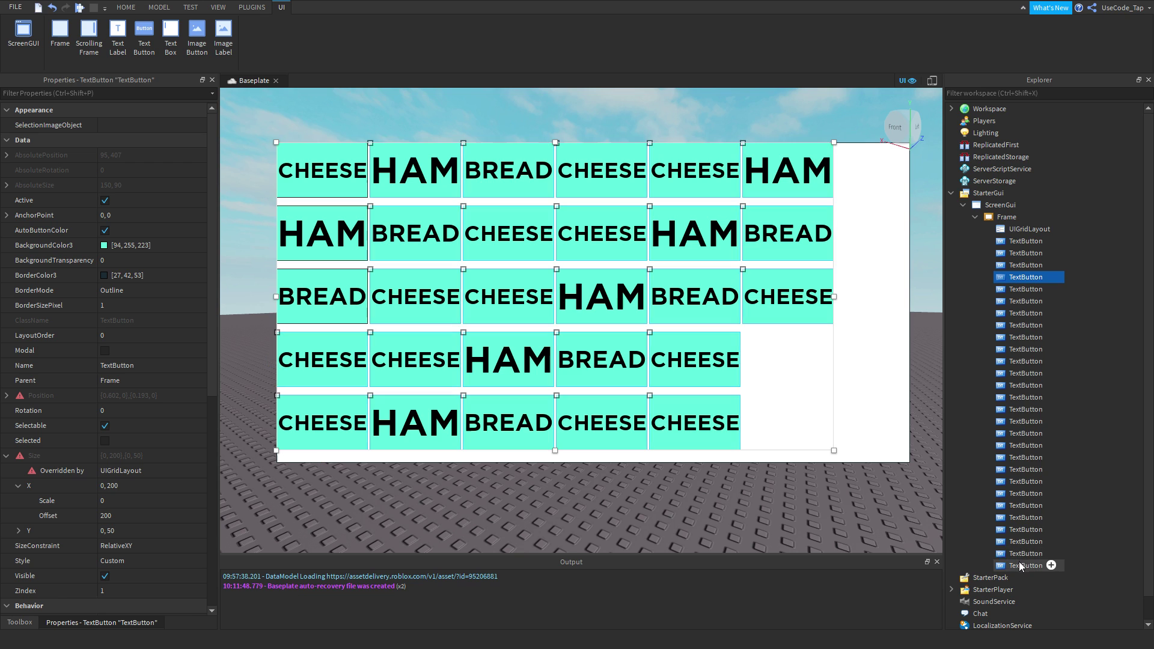
{"action": "key", "text": "Delete"}
{"action": "left_click", "coordinate": [1016, 217]}
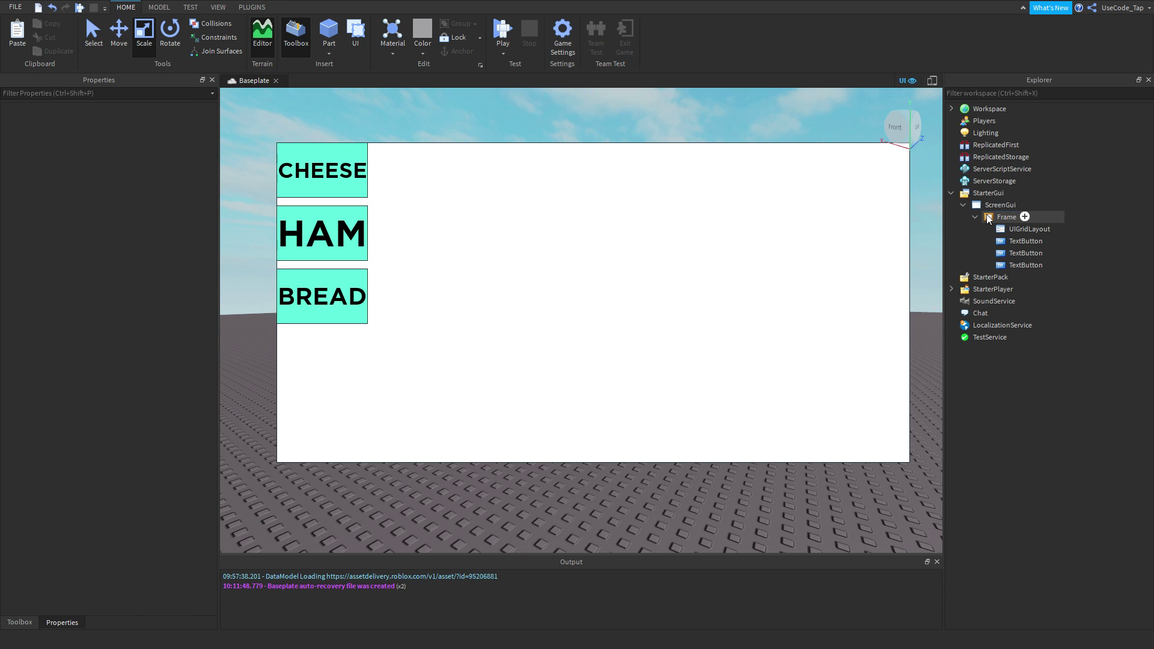
- Return the UIGridLayout's FillDirection to Horizontal
{"action": "scroll", "coordinate": [85, 471], "scroll_direction": "down", "scroll_amount": 3}
{"action": "left_click", "coordinate": [1002, 233]}
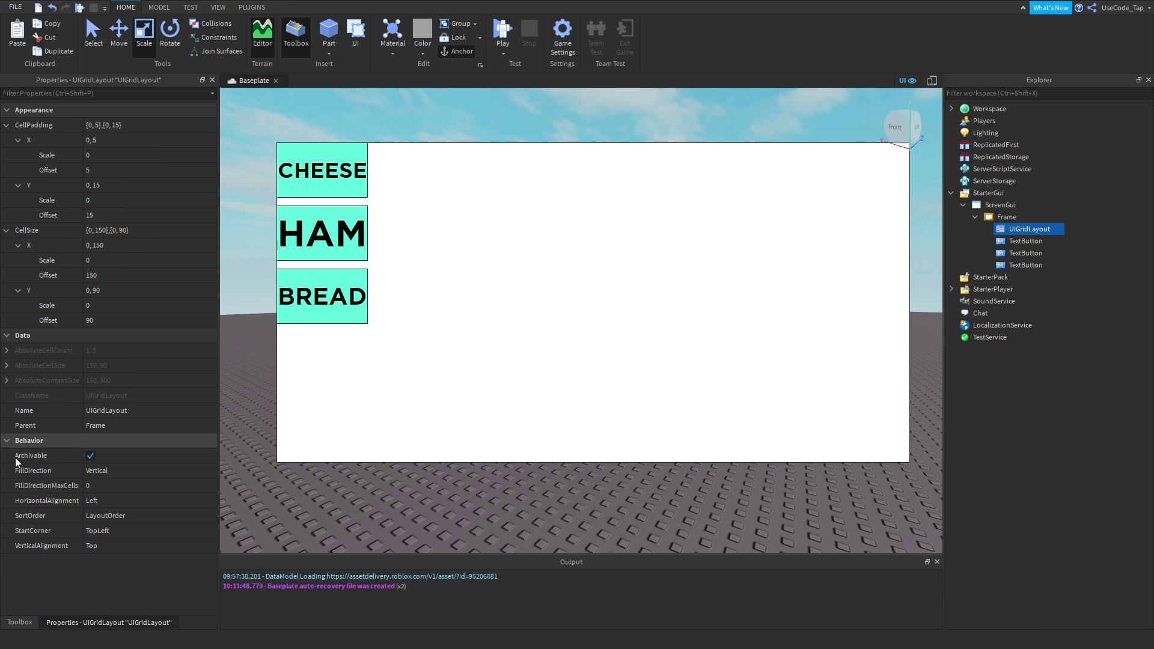
{"action": "left_click", "coordinate": [124, 472]}
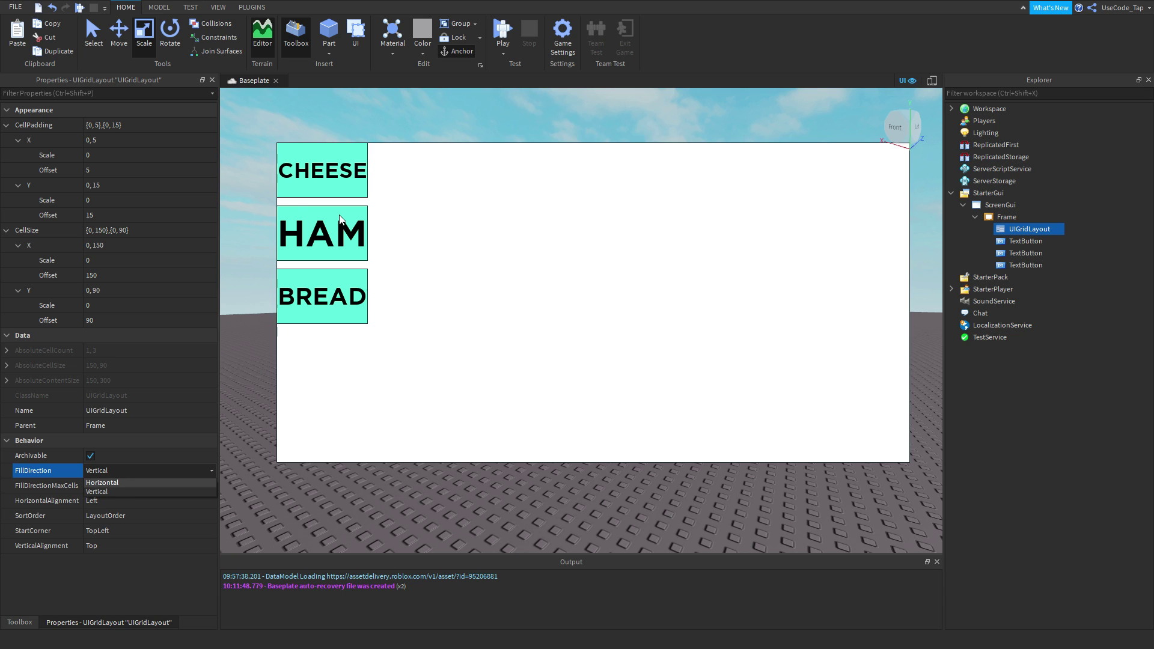
{"action": "left_click", "coordinate": [104, 490]}
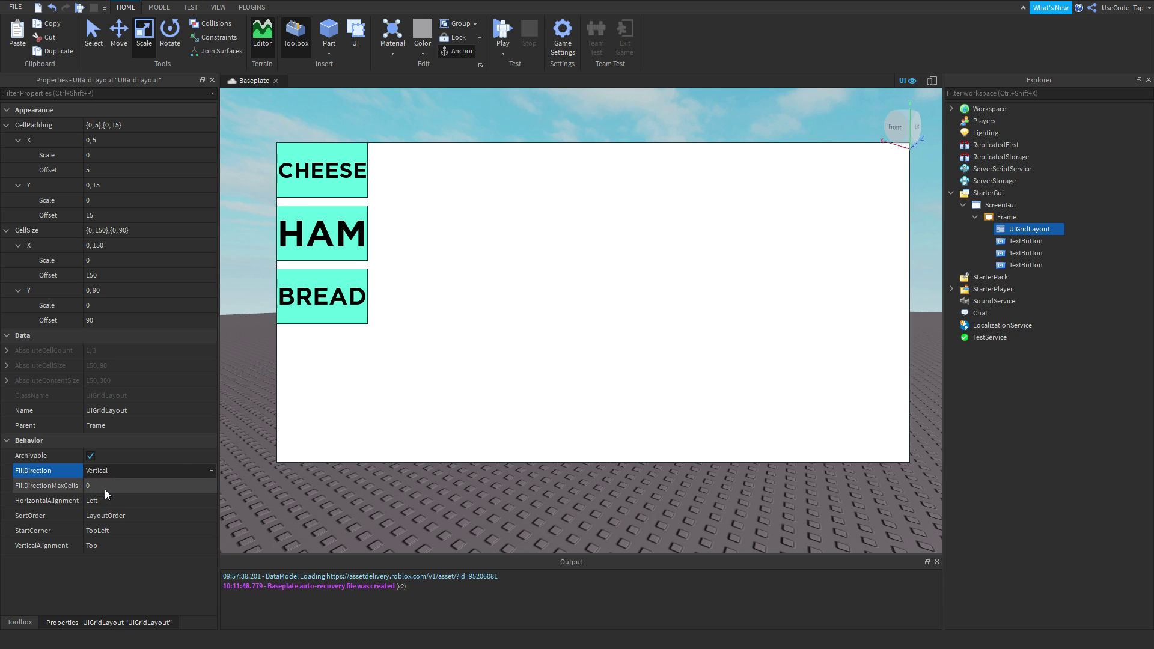
{"action": "left_click", "coordinate": [108, 471]}
{"action": "left_click", "coordinate": [104, 483]}
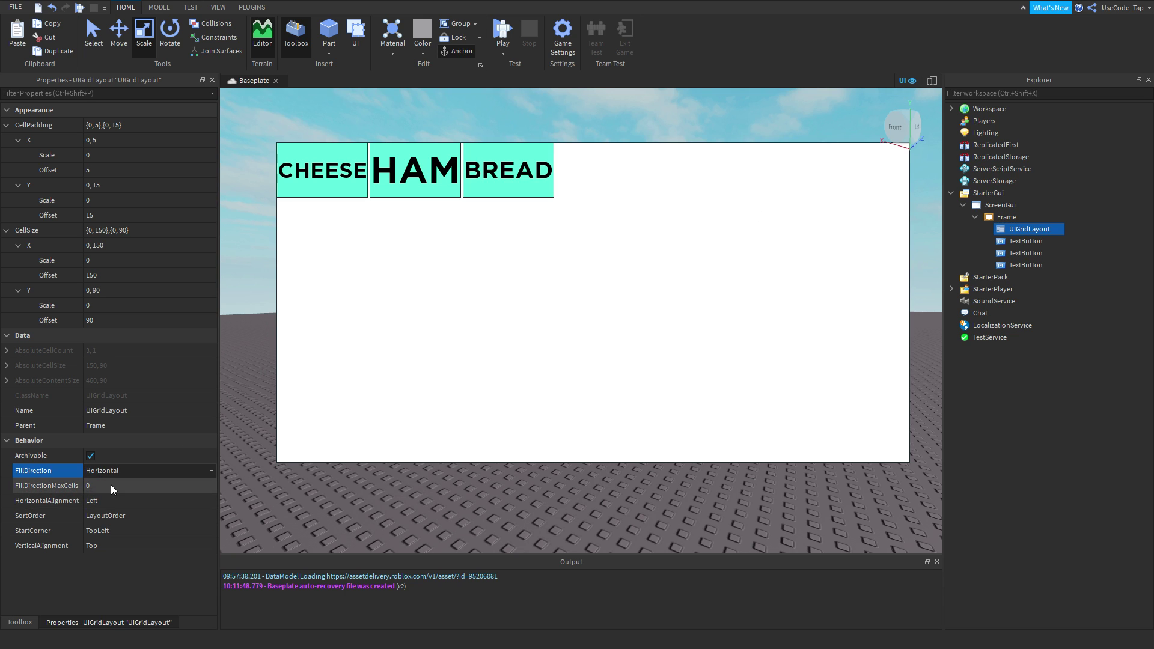
- Set the UIGridLayout's FillDirectionMaxCells to 2
{"action": "left_click", "coordinate": [103, 485]}
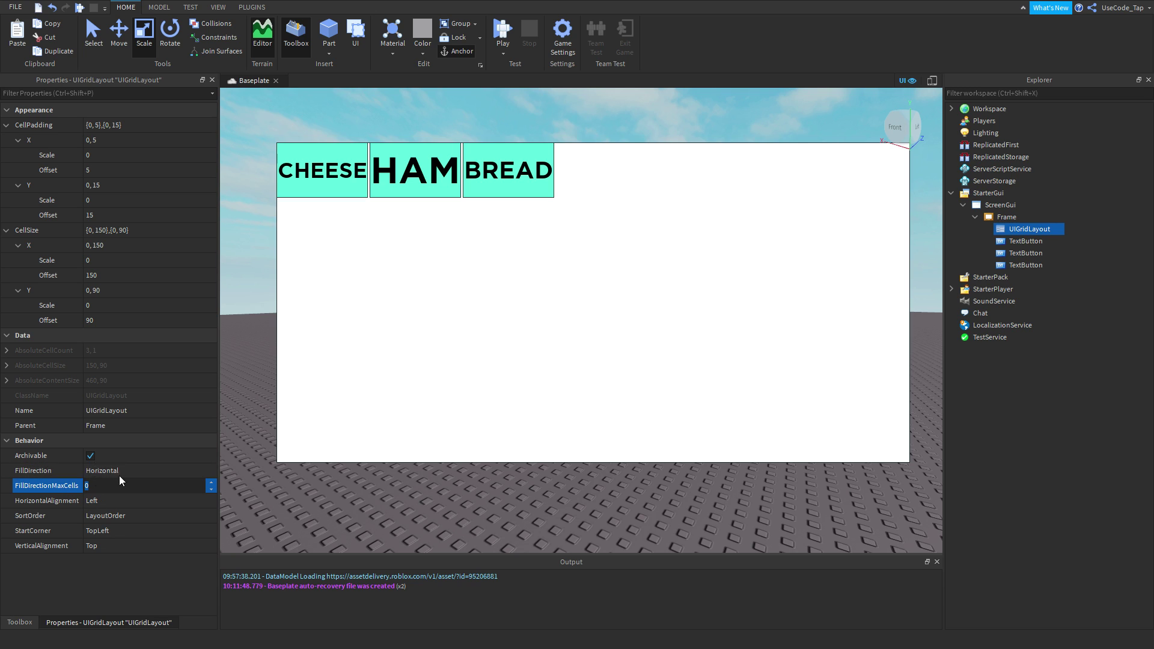
{"action": "type", "text": "2"}
{"action": "key", "text": "Return"}
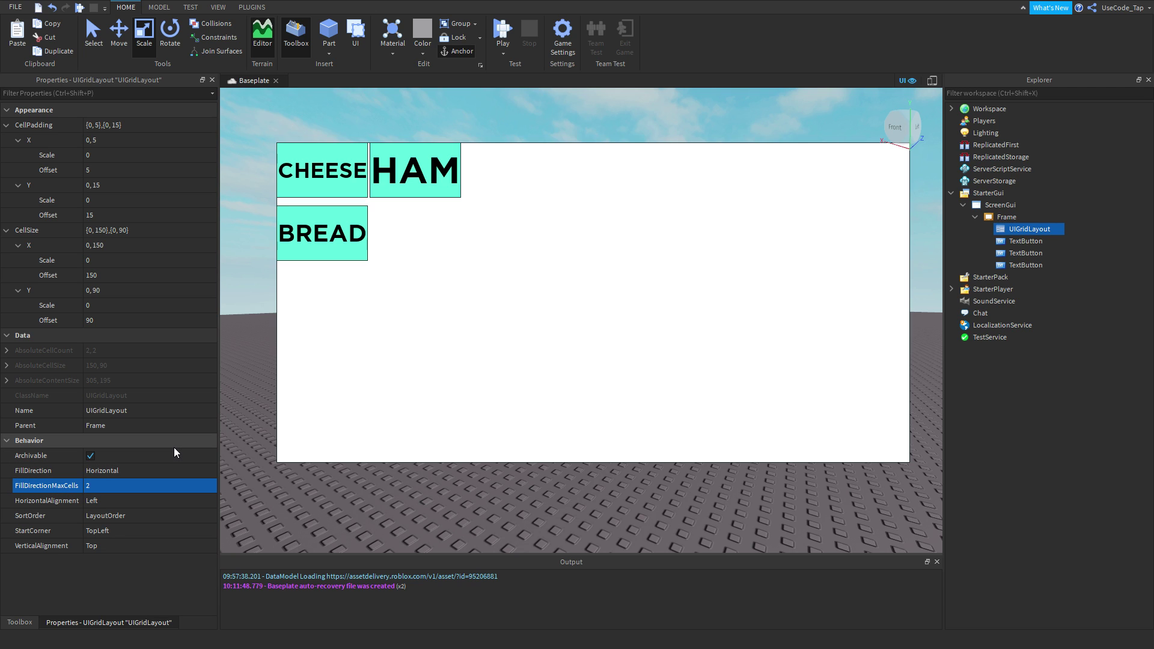
{"action": "left_click", "coordinate": [508, 188]}
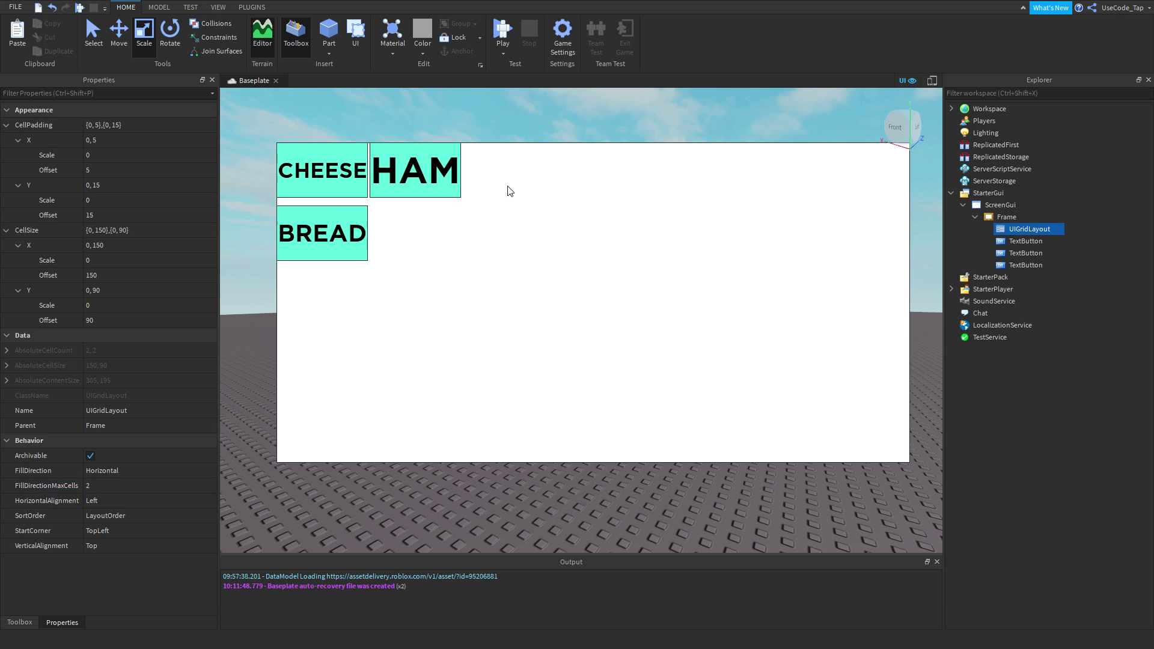
- Try a FillDirectionMaxCells value of 1 on the UIGridLayout and undo the last two cell limit changes
{"action": "left_click", "coordinate": [1010, 229]}
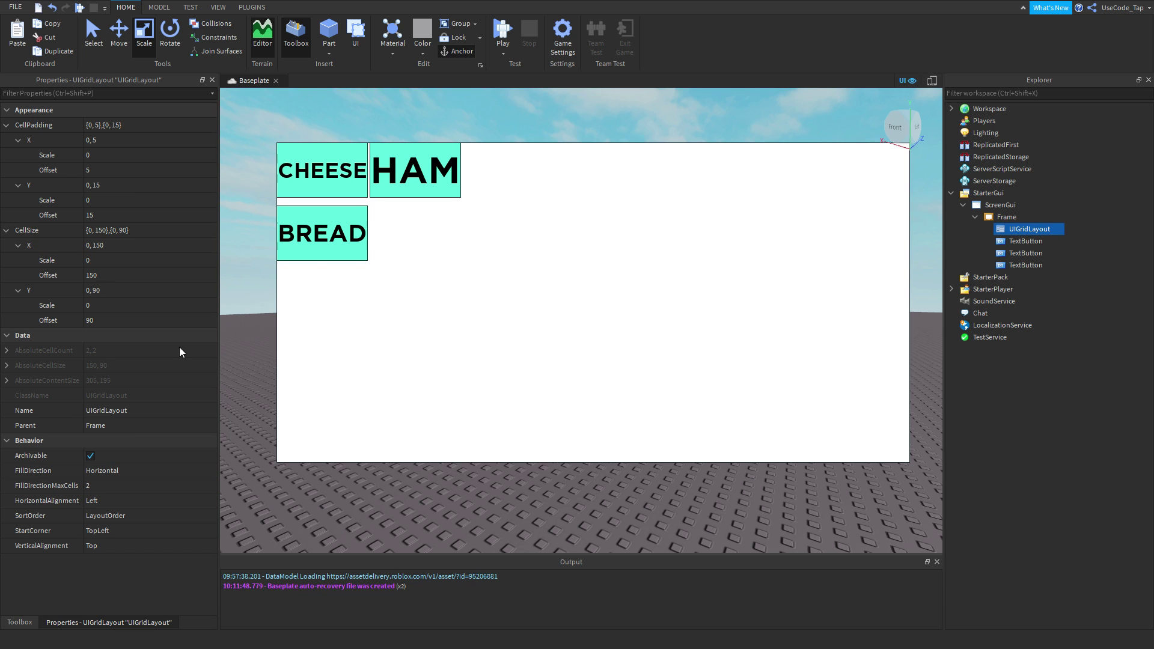
{"action": "left_click", "coordinate": [114, 488]}
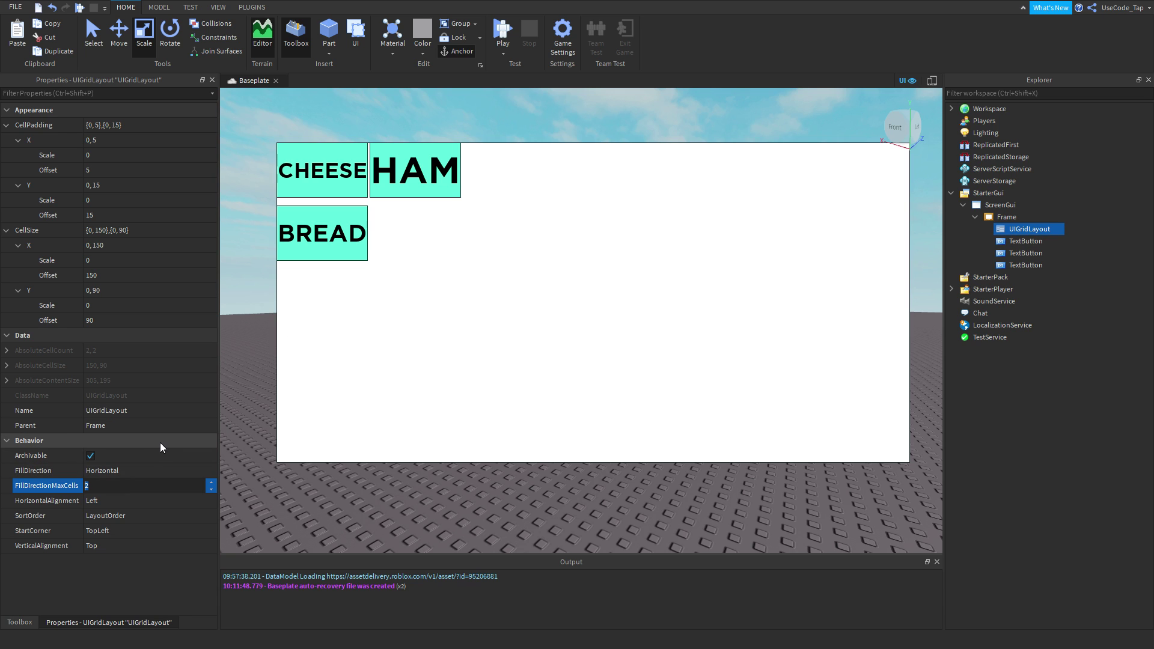
{"action": "type", "text": "1"}
{"action": "key", "text": "Return"}
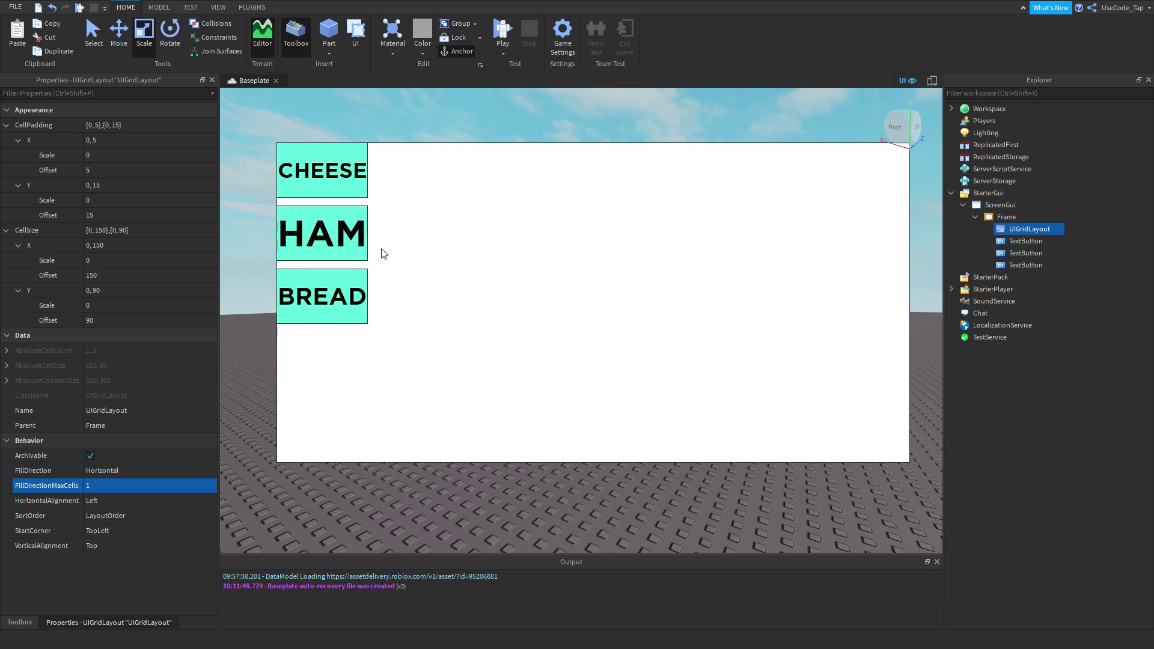
{"action": "key", "text": "ctrl+z"}
{"action": "key", "text": "ctrl+z"}
- Try Center and Right as the UIGridLayout's HorizontalAlignment and return it to Left
{"action": "left_click", "coordinate": [103, 499]}
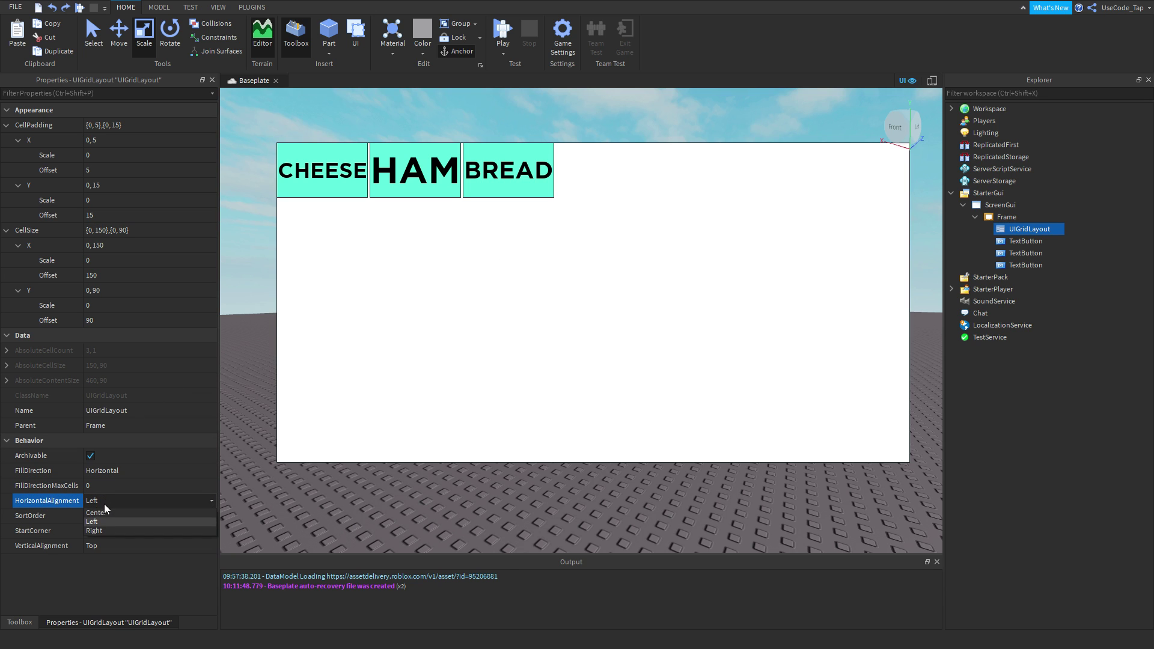
{"action": "left_click", "coordinate": [96, 513]}
{"action": "left_click", "coordinate": [107, 489]}
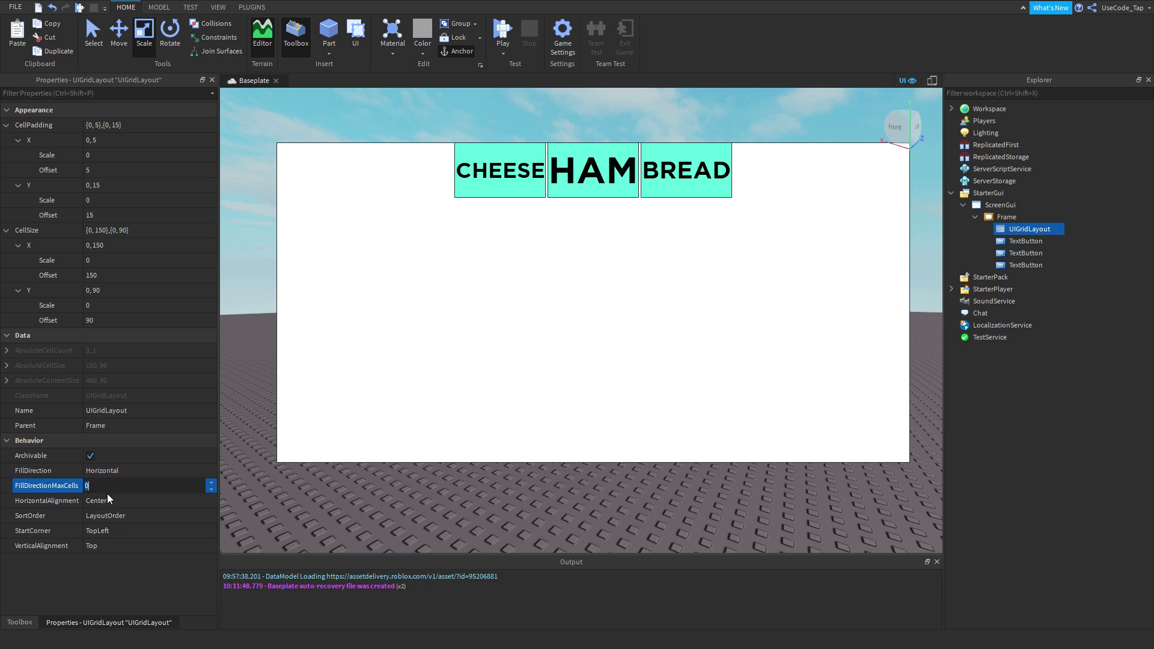
{"action": "left_click", "coordinate": [106, 501]}
{"action": "left_click", "coordinate": [99, 527]}
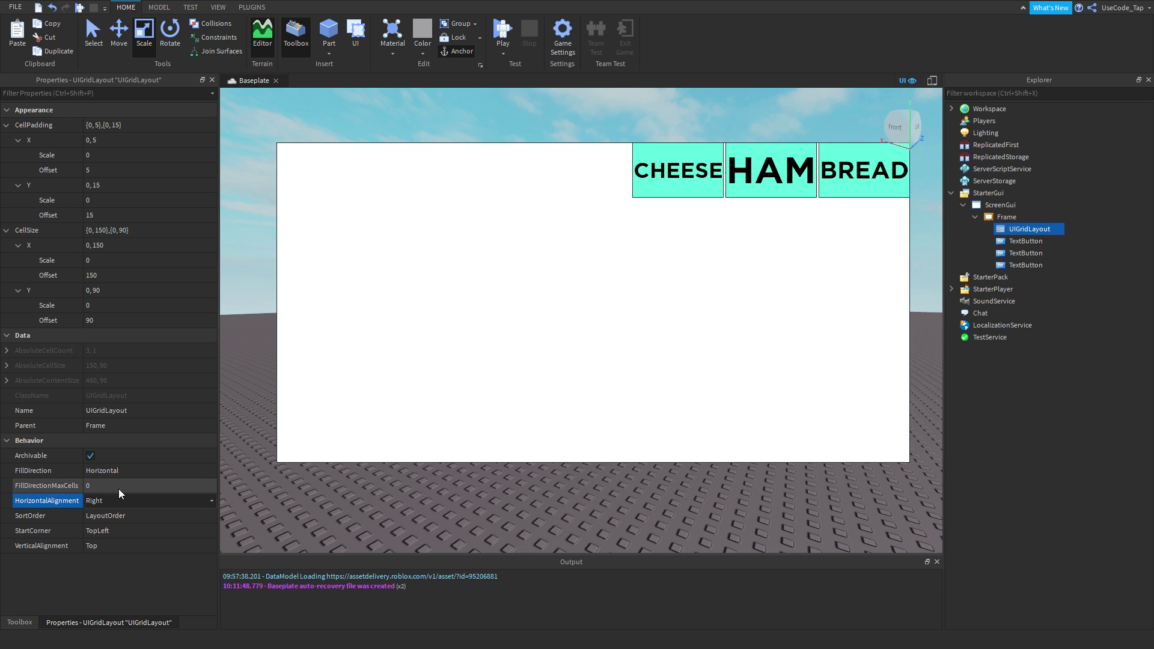
{"action": "left_click", "coordinate": [110, 500]}
{"action": "left_click", "coordinate": [104, 513]}
{"action": "left_click", "coordinate": [103, 506]}
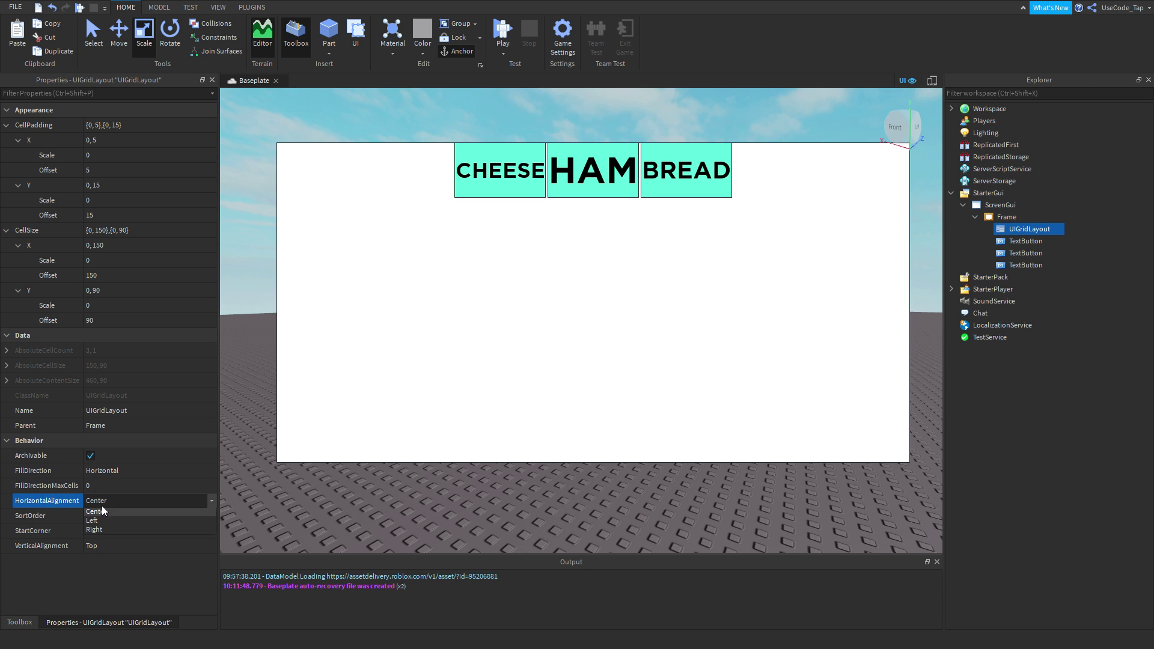
{"action": "left_click", "coordinate": [101, 522]}
- Try Name as the sorting option in the UIGridLayout's SortOrder property
{"action": "left_click", "coordinate": [105, 514]}
{"action": "left_click", "coordinate": [99, 535]}
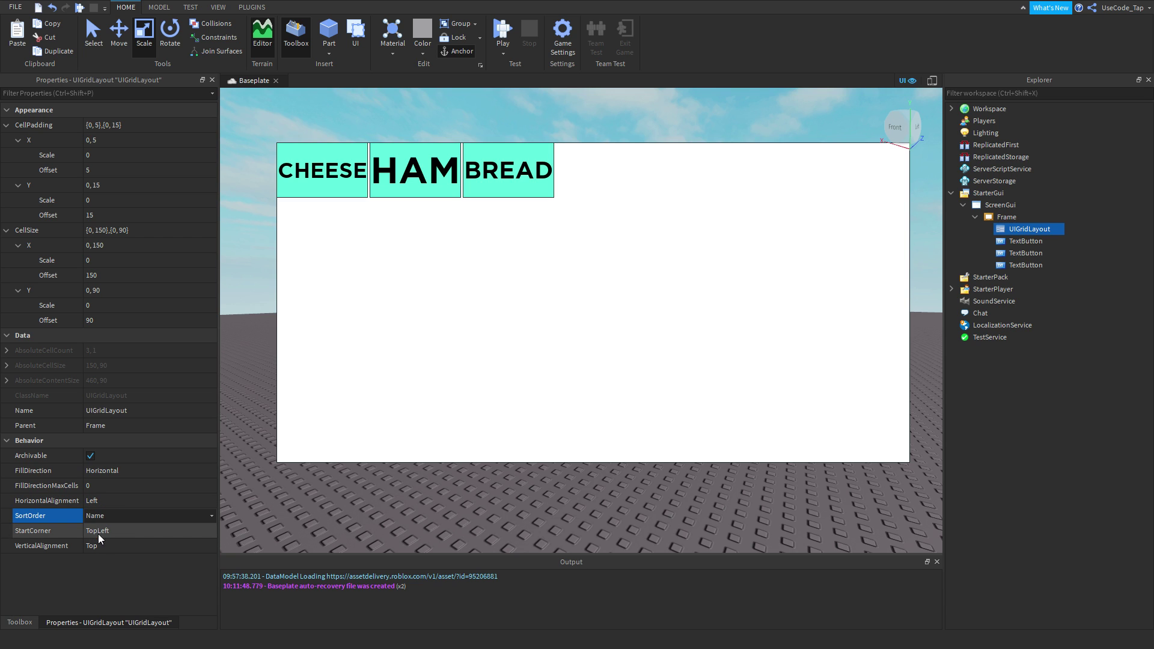
{"action": "left_click", "coordinate": [107, 514]}
{"action": "left_click_drag", "start_coordinate": [107, 513], "coordinate": [100, 522]}
{"action": "left_click", "coordinate": [100, 524]}
- Examine the names, order and properties of the three TextButtons in the Frame by selecting each one
{"action": "left_click", "coordinate": [1022, 241]}
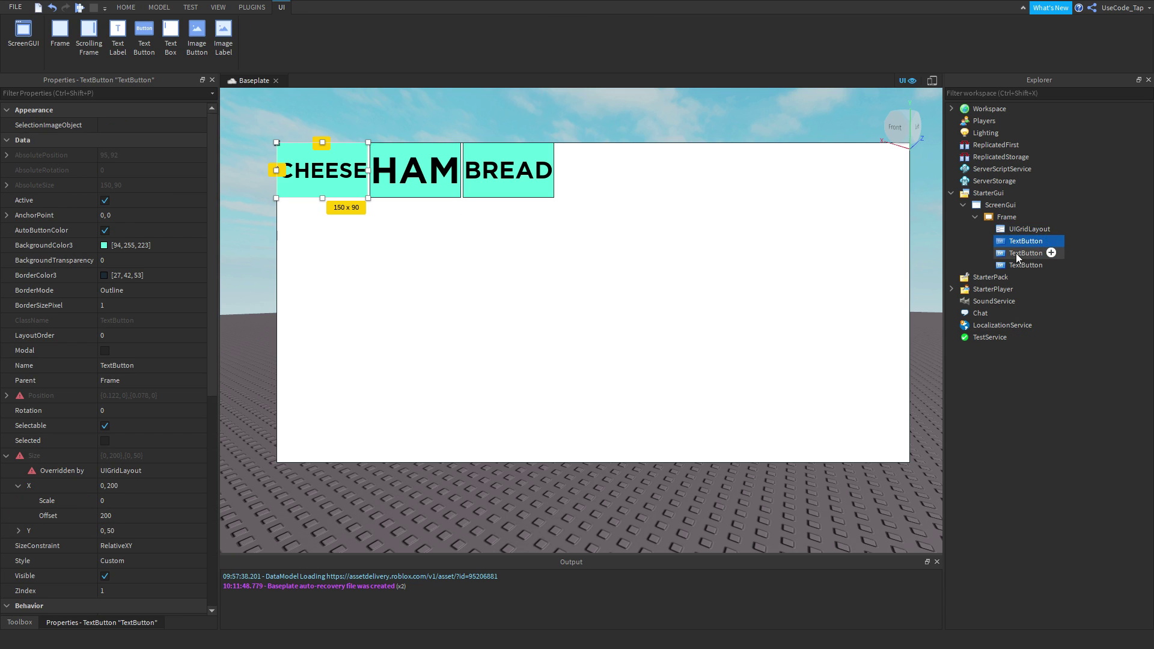
{"action": "left_click", "coordinate": [1021, 265]}
{"action": "left_click", "coordinate": [1022, 241]}
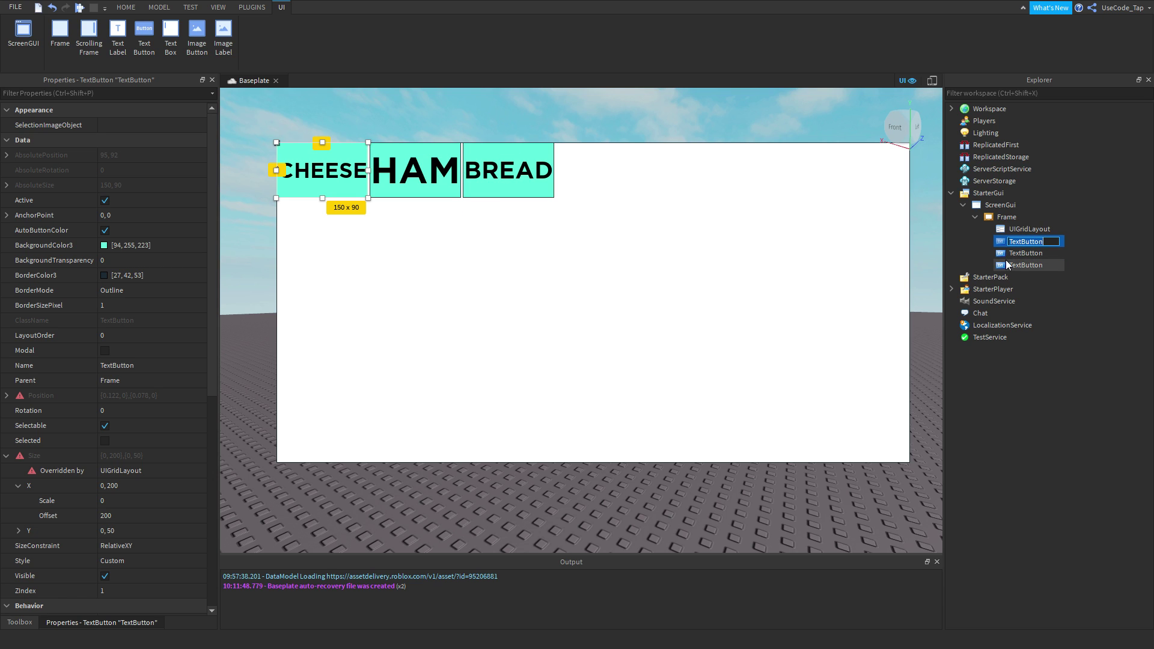
{"action": "left_click", "coordinate": [1010, 255]}
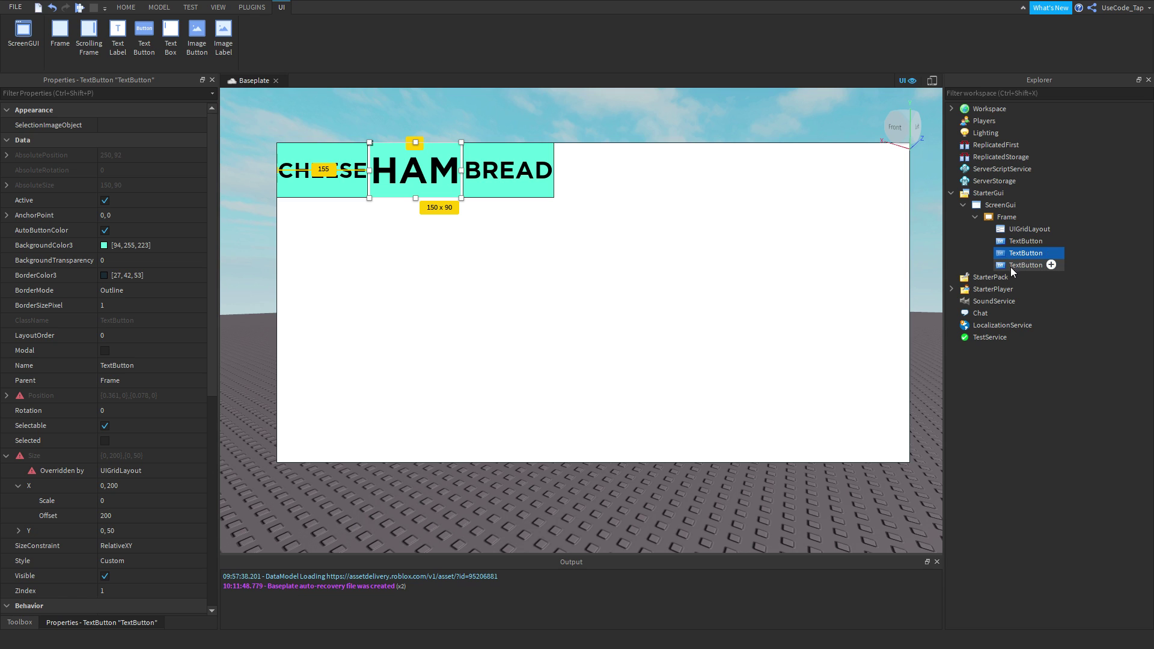
{"action": "left_click", "coordinate": [1020, 266]}
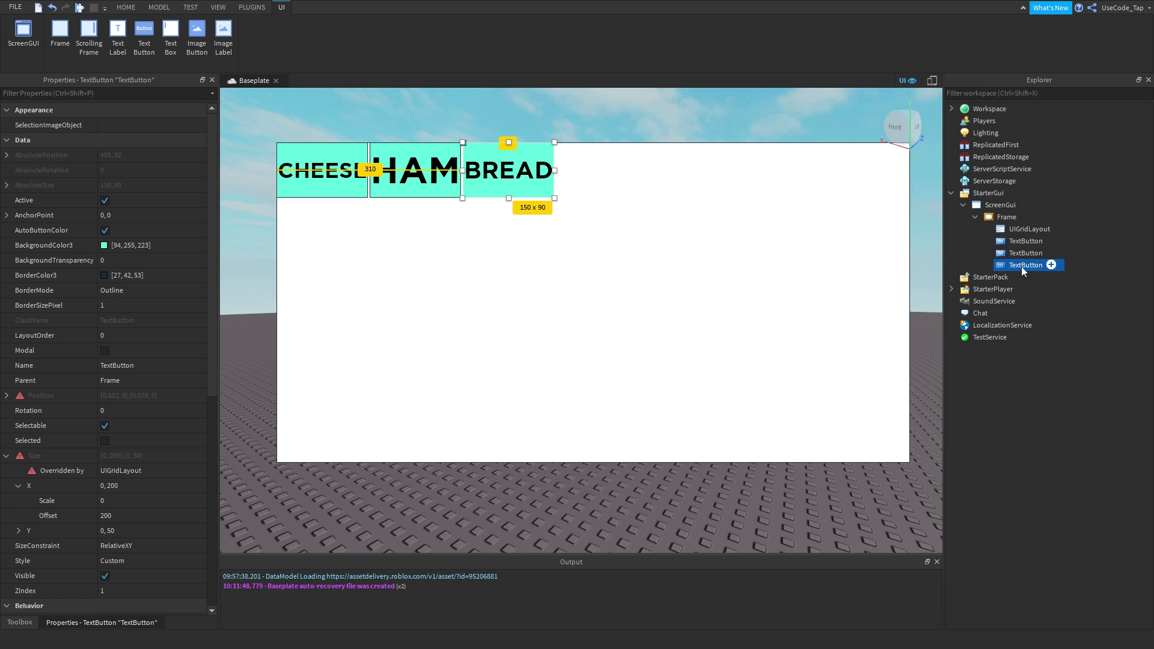
{"action": "left_click", "coordinate": [1017, 257]}
{"action": "left_click", "coordinate": [1018, 266]}
{"action": "scroll", "coordinate": [204, 481], "scroll_direction": "down", "scroll_amount": 5}
- Set the UIGridLayout's SortOrder to Name
{"action": "left_click", "coordinate": [1006, 229]}
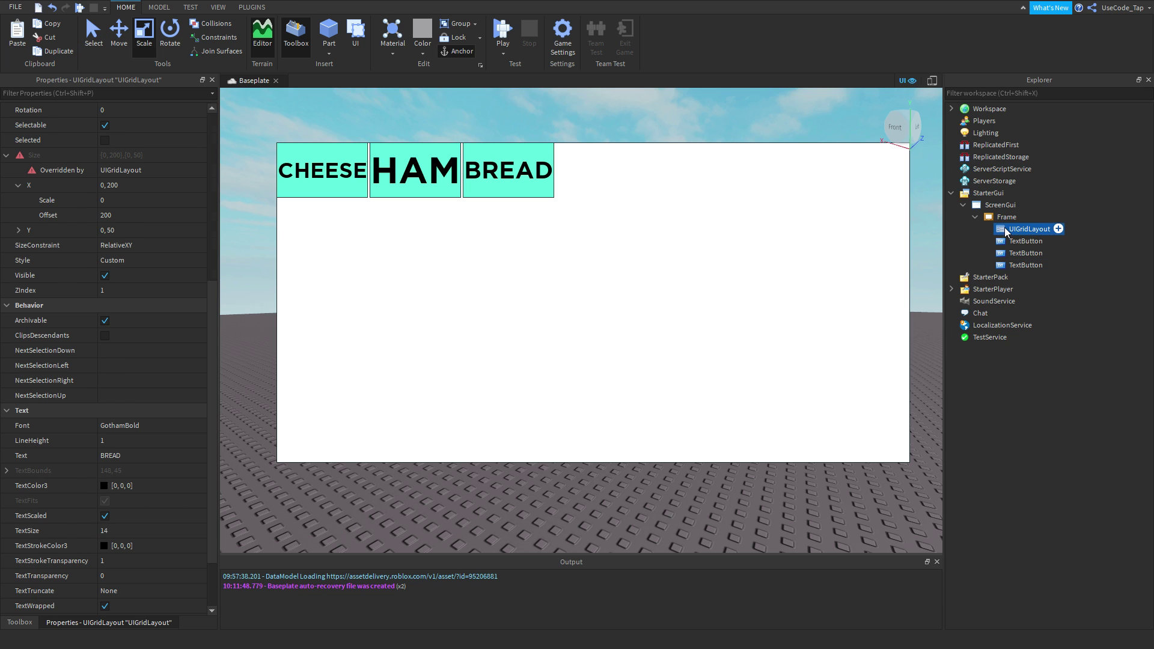
{"action": "left_click", "coordinate": [104, 515]}
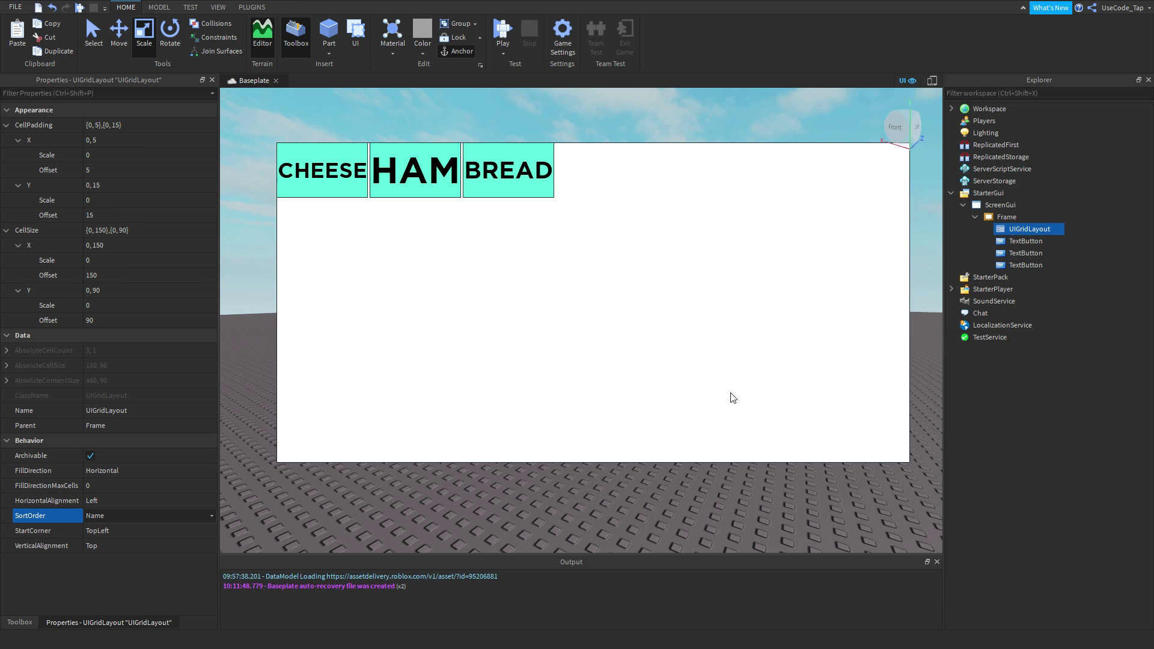
- Try renaming the CHEESE TextButton and the HAM TextButton to A in turn, undoing each rename
{"action": "double_click", "coordinate": [1025, 242]}
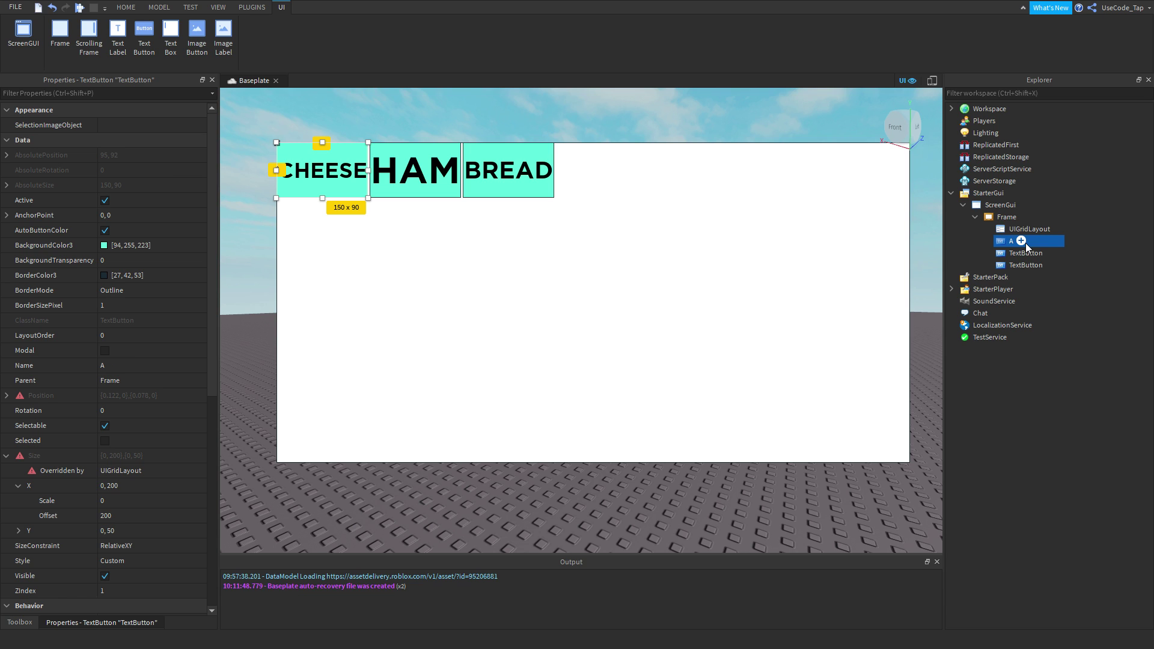
{"action": "key", "text": "ctrl+z"}
{"action": "double_click", "coordinate": [1012, 253]}
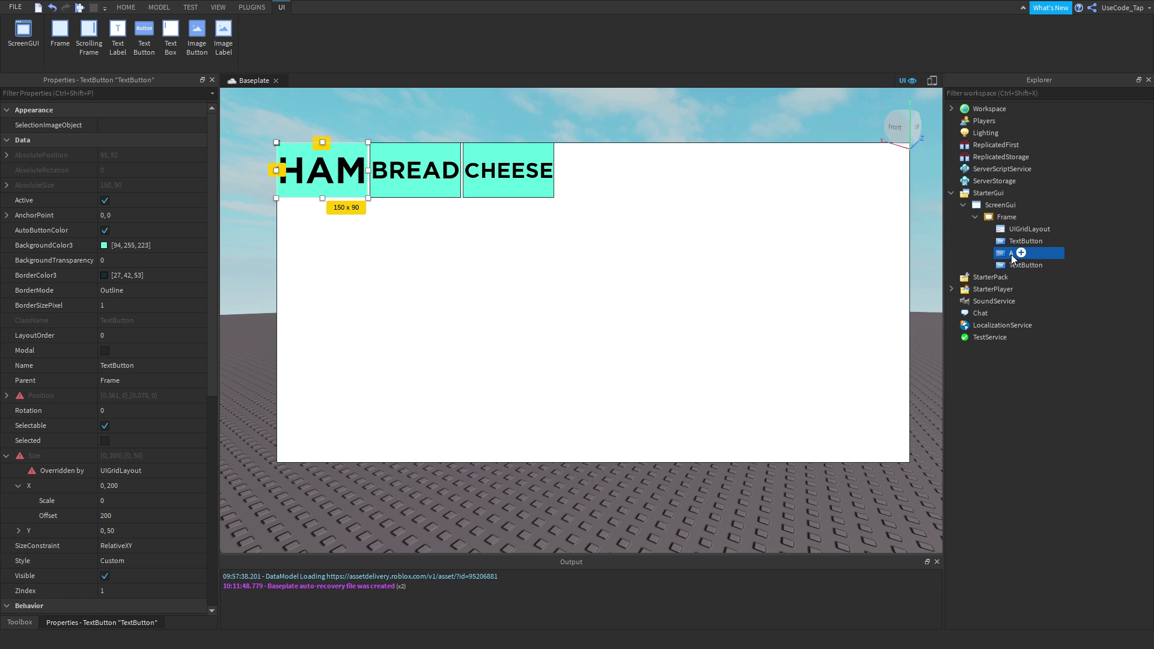
{"action": "left_click", "coordinate": [975, 217]}
{"action": "left_click", "coordinate": [969, 240]}
{"action": "left_click", "coordinate": [975, 216]}
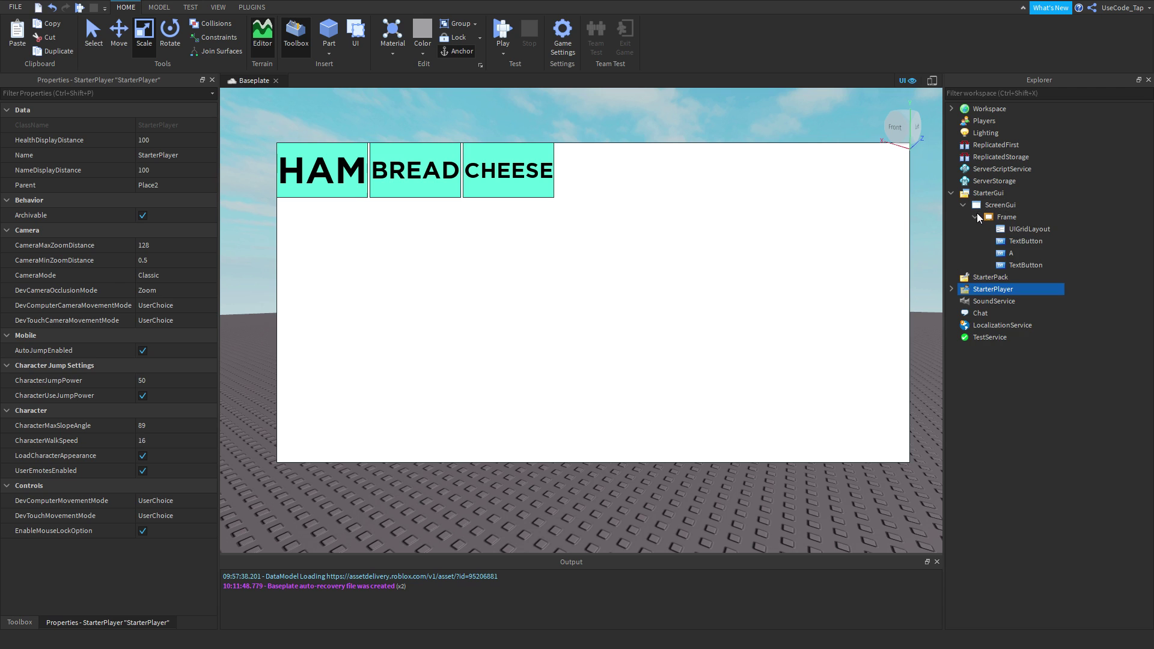
{"action": "key", "text": "ctrl+z"}
- Rename the HAM TextButton to A once more and undo the rename
{"action": "double_click", "coordinate": [1013, 253]}
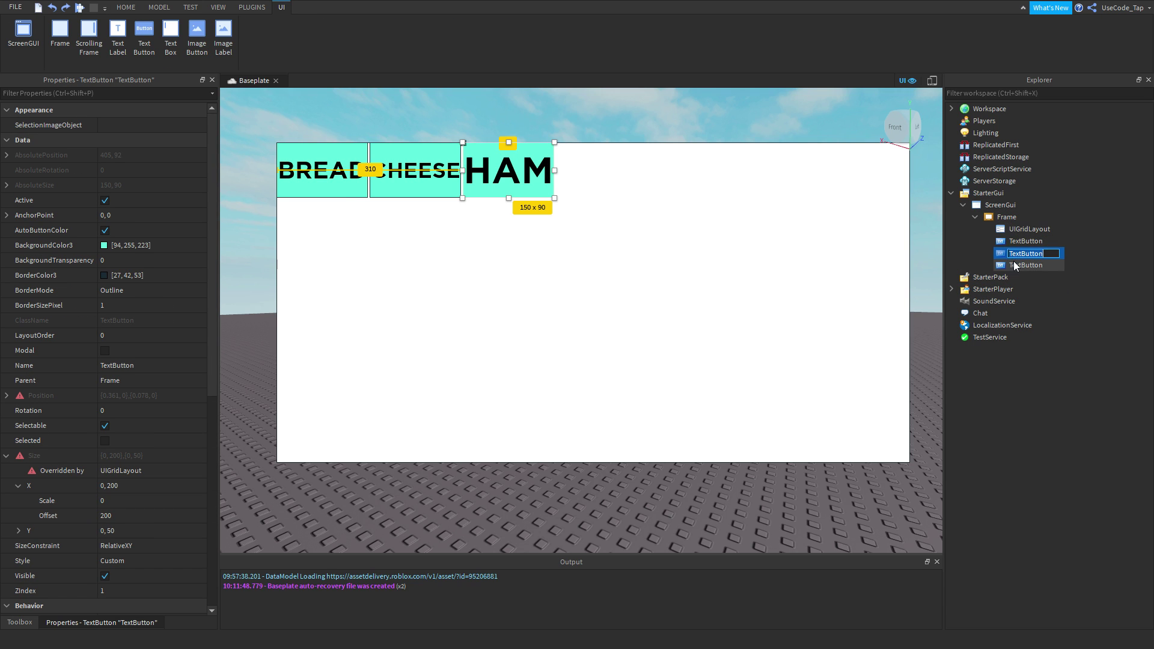
{"action": "left_click", "coordinate": [1020, 241]}
{"action": "left_click", "coordinate": [1020, 254]}
{"action": "type", "text": "A"}
{"action": "key", "text": "Return"}
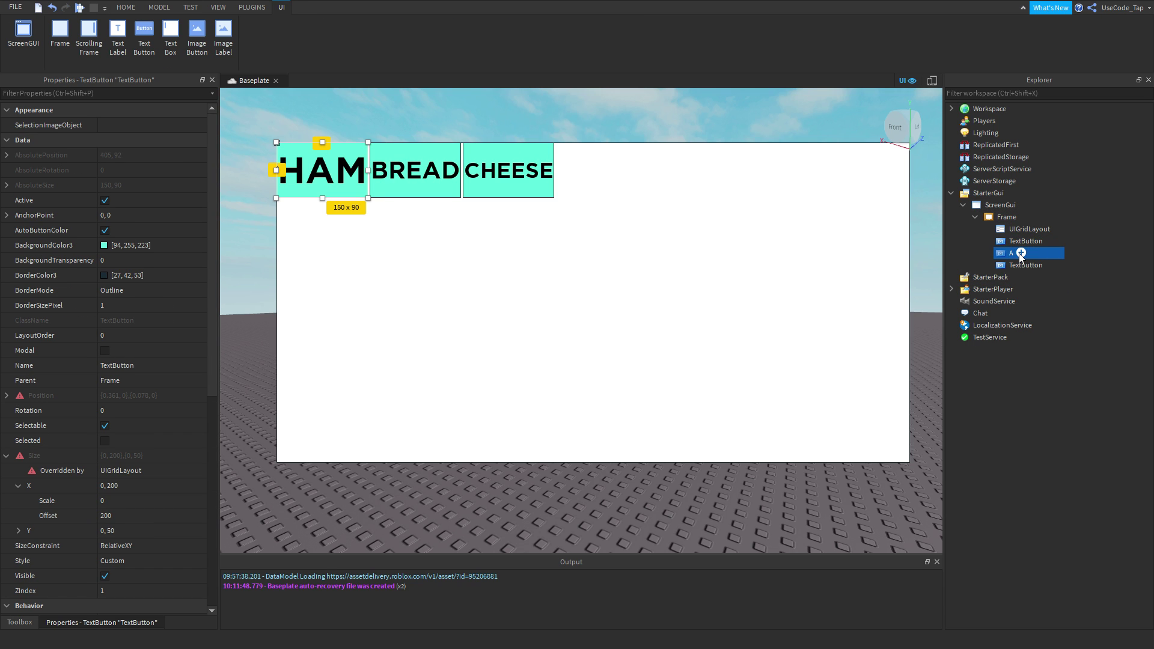
{"action": "key", "text": "ctrl+z"}
- Compare the Explorer order of the three TextButtons with their grid positions and review the BREAD button's properties
{"action": "left_click", "coordinate": [1017, 265]}
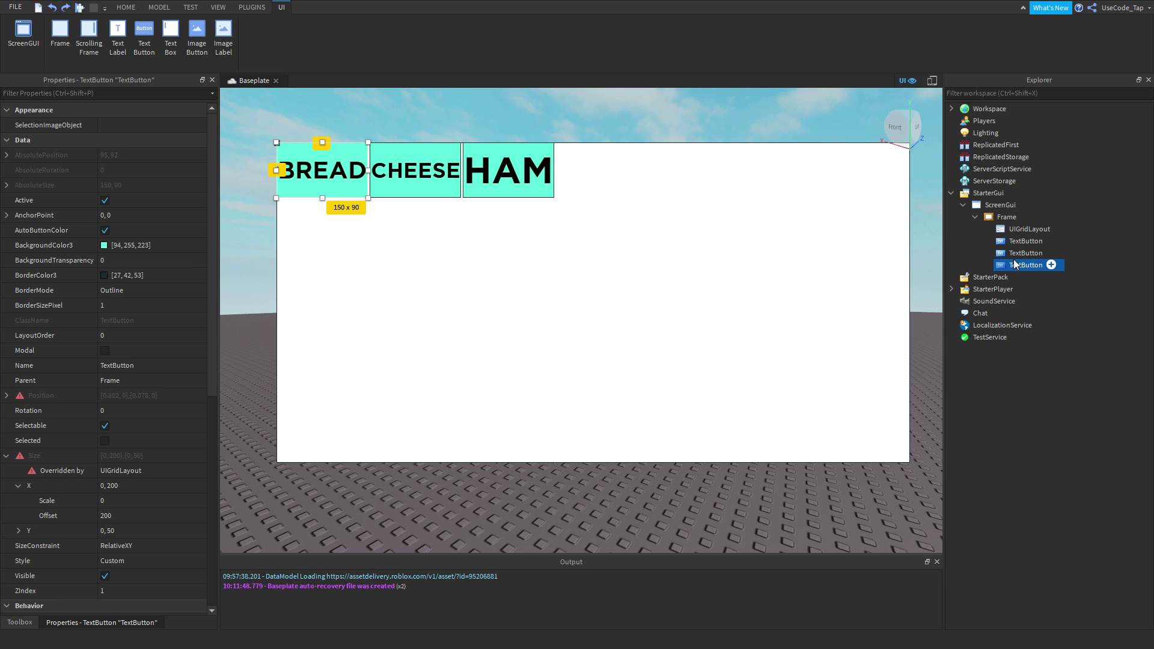
{"action": "left_click", "coordinate": [1017, 265]}
{"action": "left_click", "coordinate": [1016, 264]}
{"action": "left_click", "coordinate": [508, 164]}
{"action": "left_click", "coordinate": [531, 128]}
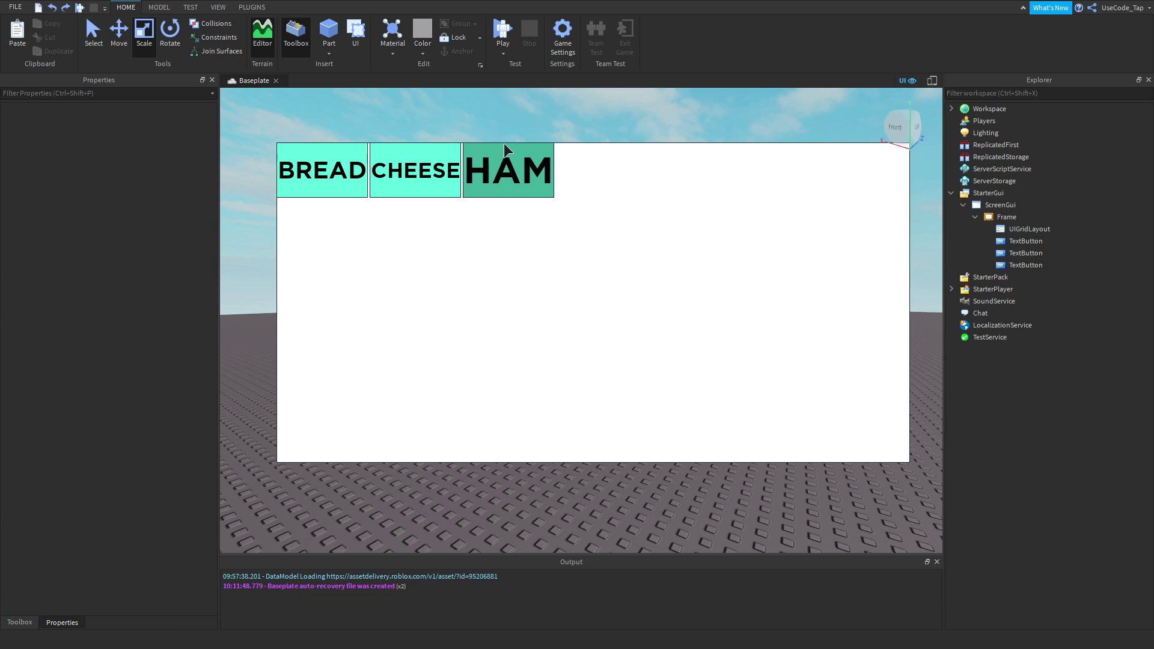
{"action": "left_click", "coordinate": [1012, 232]}
{"action": "left_click", "coordinate": [1013, 255]}
{"action": "left_click", "coordinate": [1012, 268]}
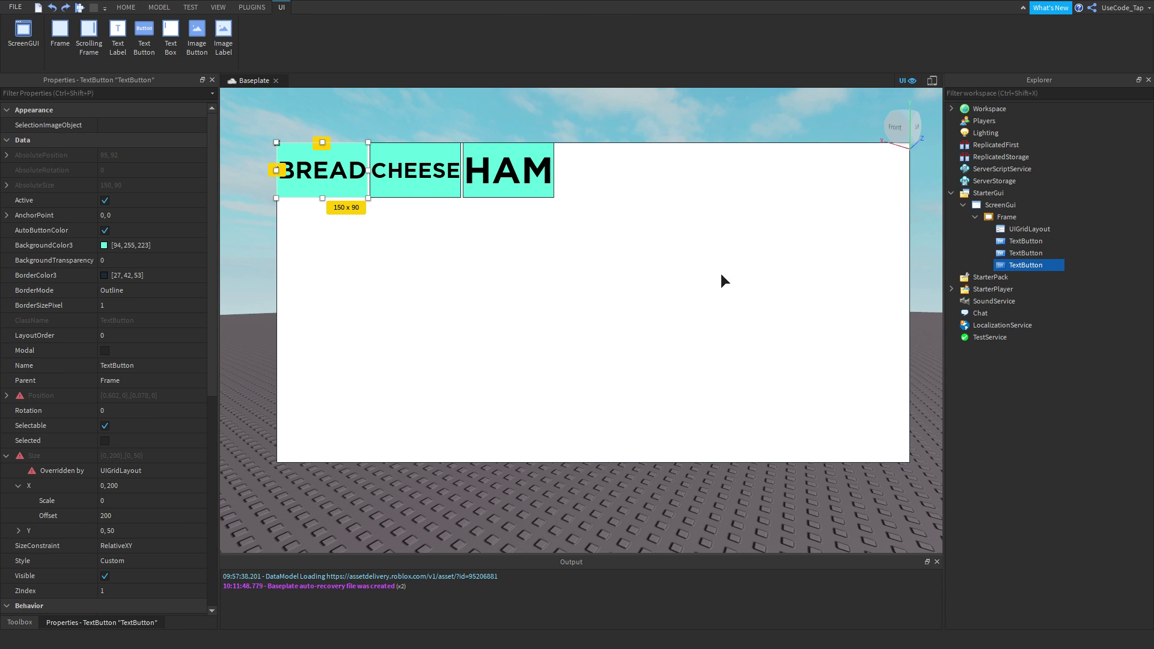
{"action": "scroll", "coordinate": [132, 409], "scroll_direction": "down", "scroll_amount": 5}
{"action": "left_click", "coordinate": [426, 168]}
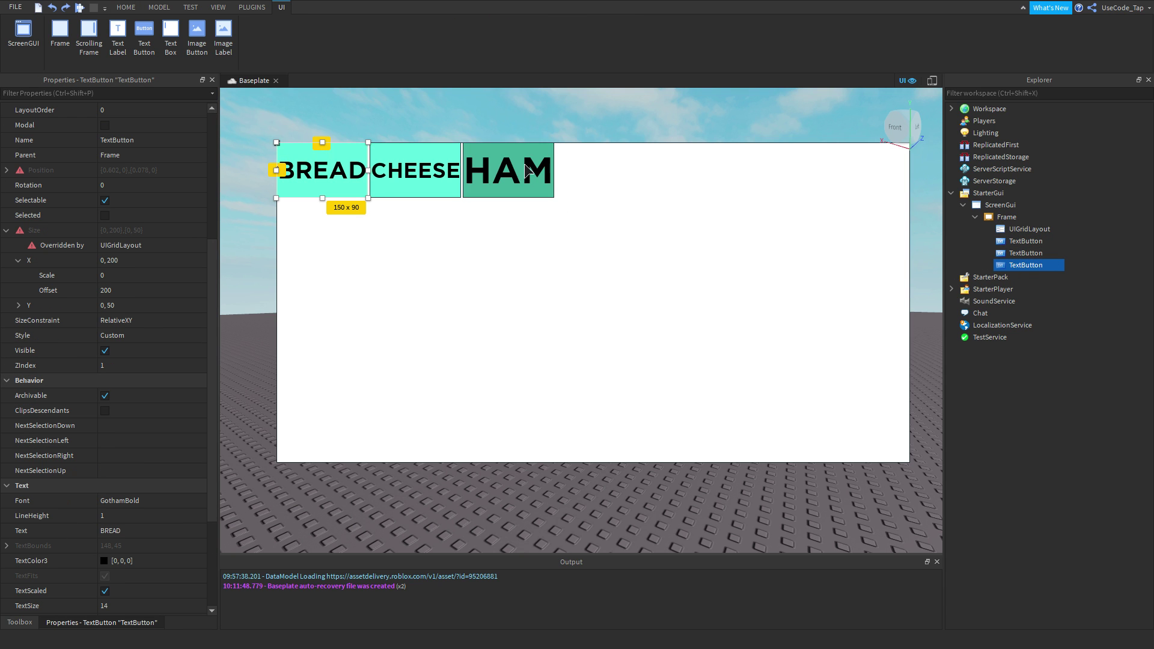
{"action": "left_click", "coordinate": [316, 182]}
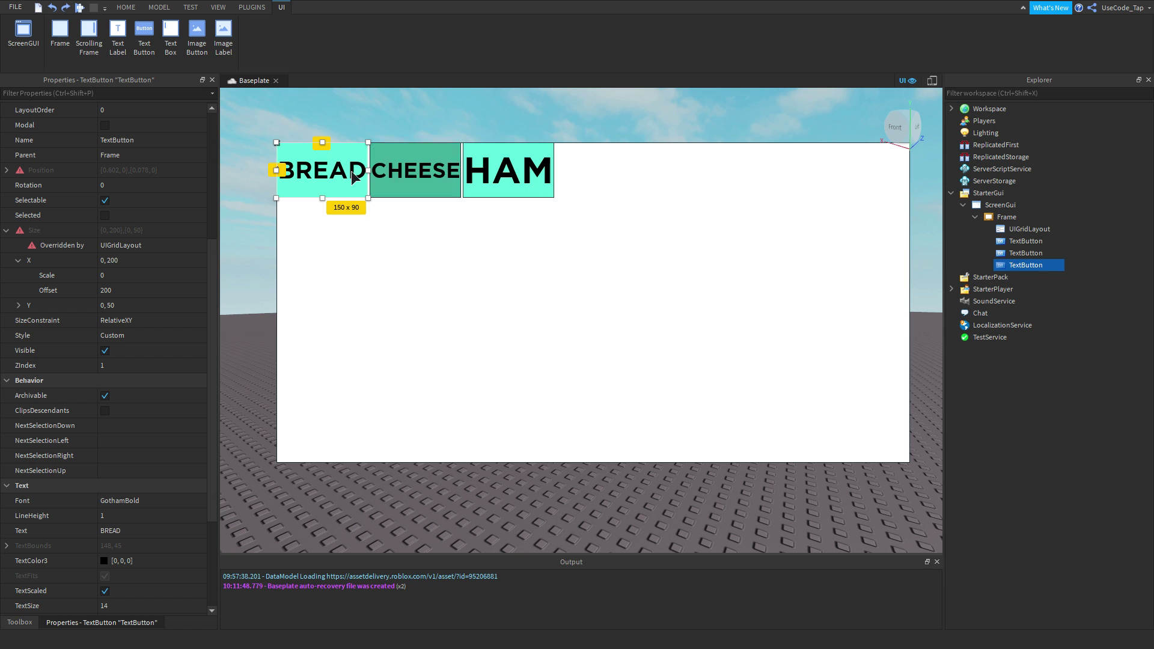
{"action": "mouse_move", "coordinate": [319, 182]}
{"action": "left_mouse_down"}
{"action": "mouse_move", "coordinate": [367, 184]}
{"action": "mouse_move", "coordinate": [341, 187]}
{"action": "left_mouse_up"}
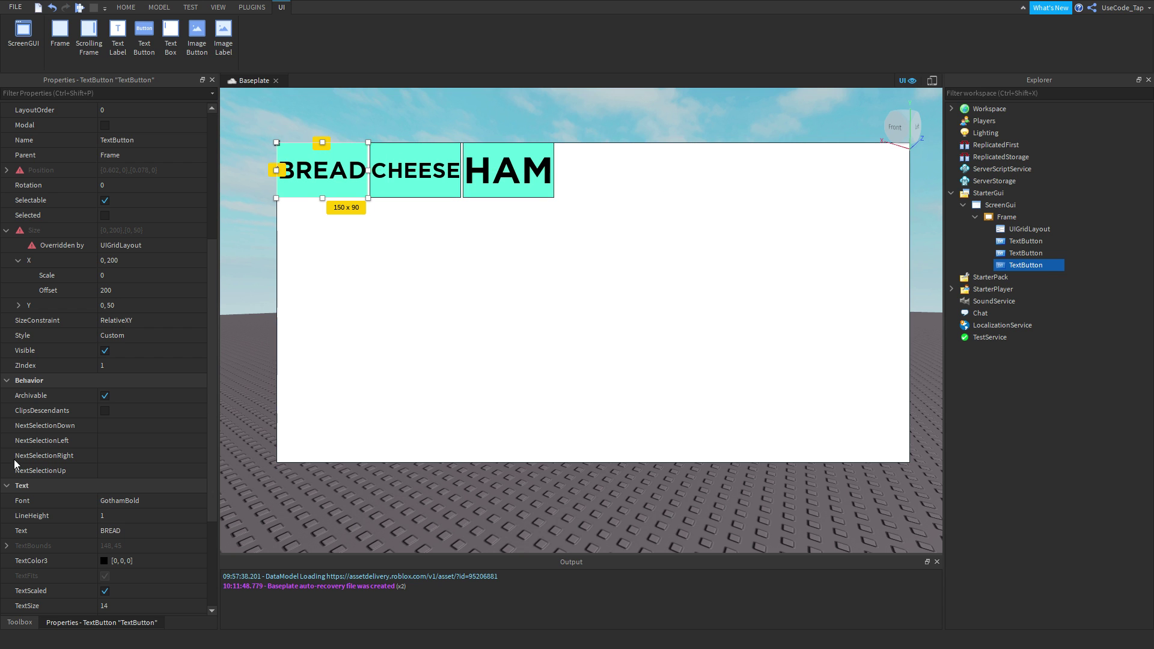
{"action": "scroll", "coordinate": [125, 529], "scroll_direction": "down", "scroll_amount": 5}
- Set the UIGridLayout's SortOrder to LayoutOrder
{"action": "left_click", "coordinate": [1029, 229]}
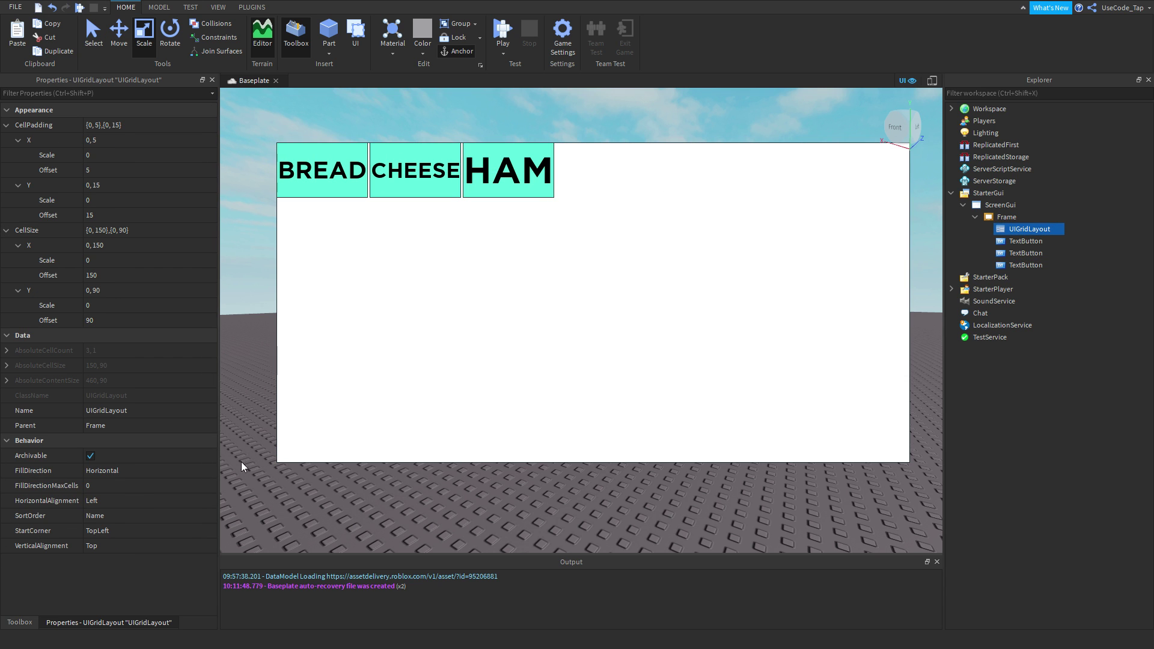
{"action": "left_click", "coordinate": [131, 515]}
{"action": "left_click", "coordinate": [115, 528]}
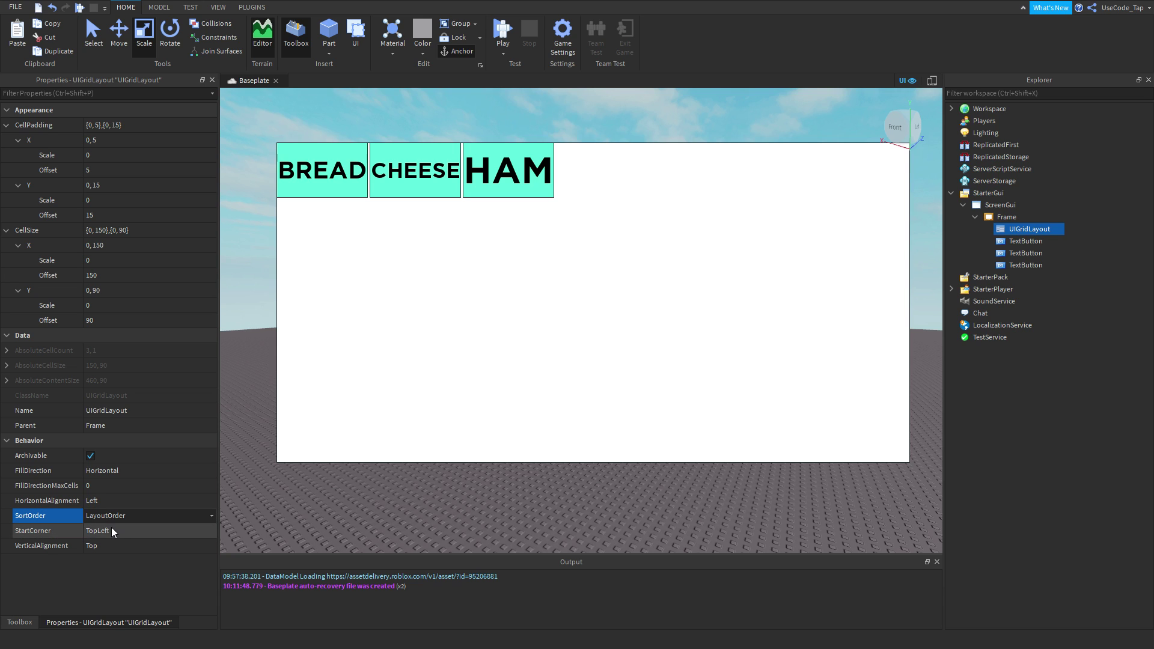
- Try BottomRight, TopRight and BottomLeft as the UIGridLayout's StartCorner and return it to TopLeft
{"action": "left_click", "coordinate": [110, 529]}
{"action": "left_click", "coordinate": [100, 552]}
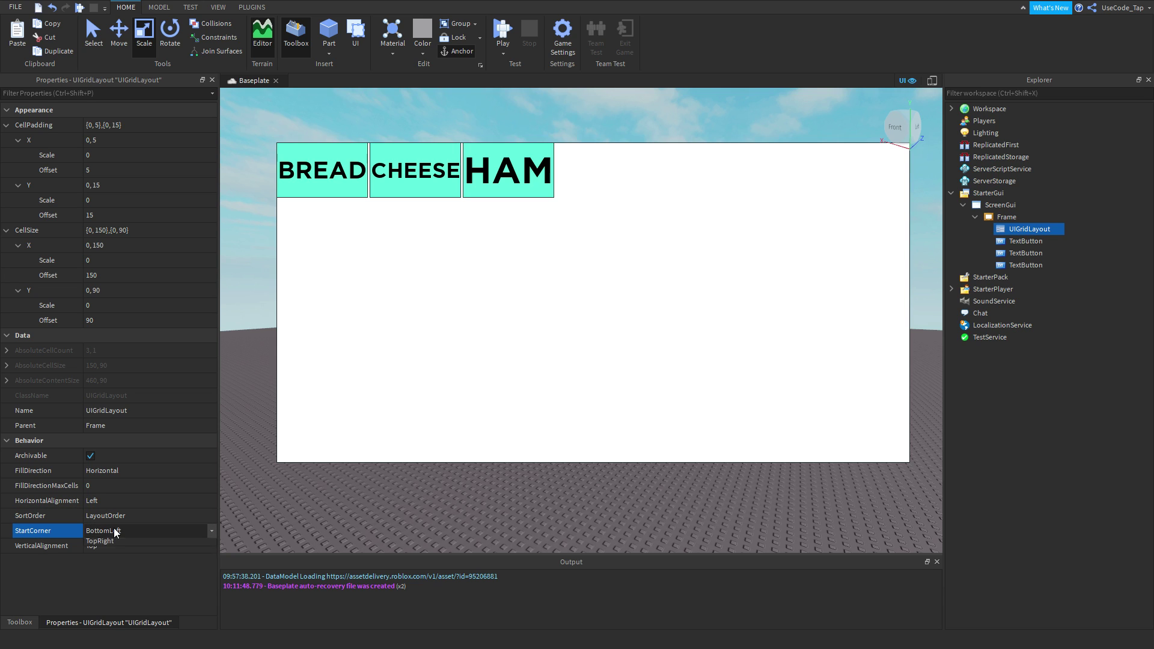
{"action": "left_click", "coordinate": [110, 532]}
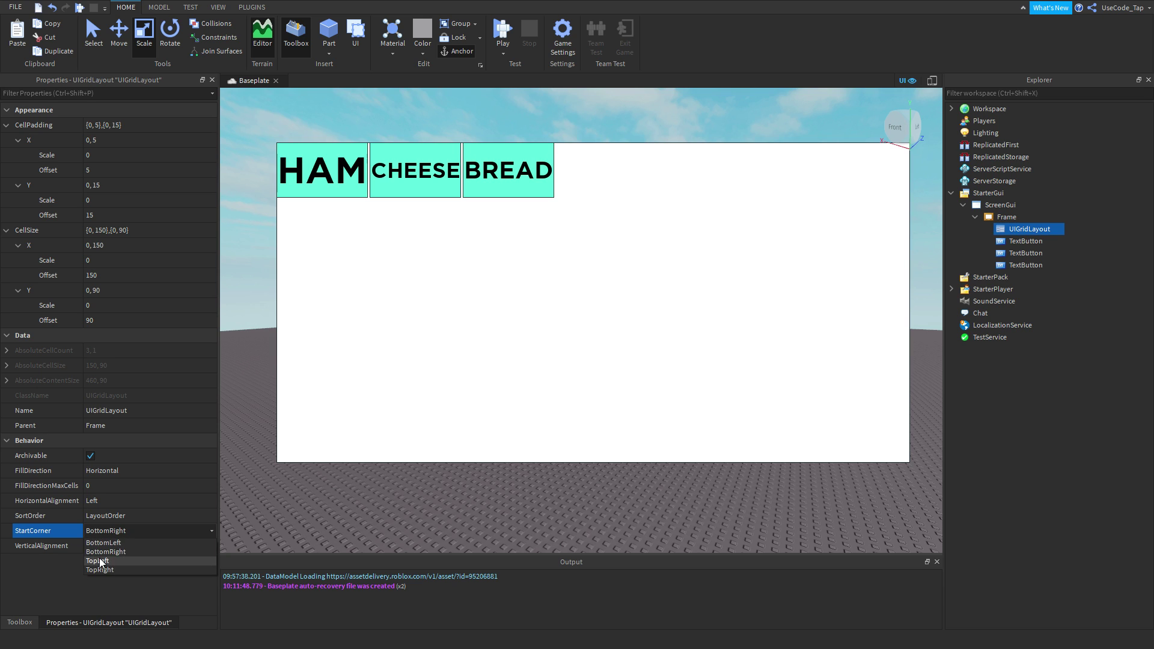
{"action": "left_click", "coordinate": [103, 561]}
{"action": "left_click", "coordinate": [117, 531]}
{"action": "left_click", "coordinate": [99, 569]}
{"action": "left_click", "coordinate": [117, 530]}
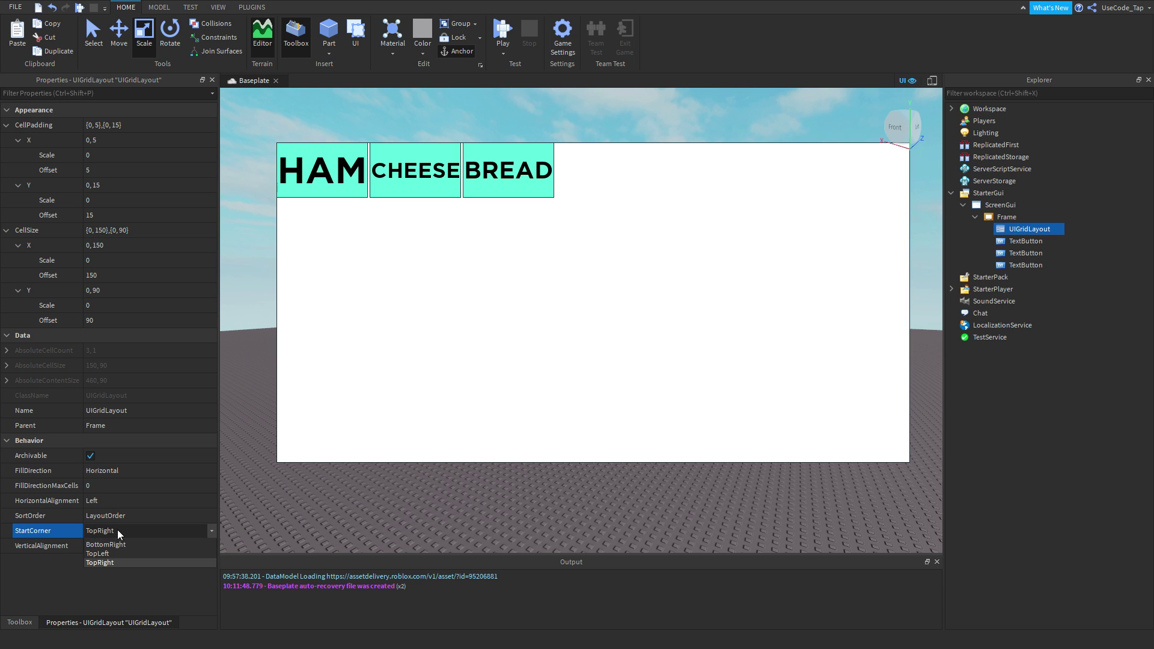
{"action": "left_click", "coordinate": [104, 542]}
{"action": "left_click", "coordinate": [108, 531]}
{"action": "left_click", "coordinate": [103, 561]}
- Set the UIGridLayout's VerticalAlignment to Center
{"action": "left_click", "coordinate": [105, 547]}
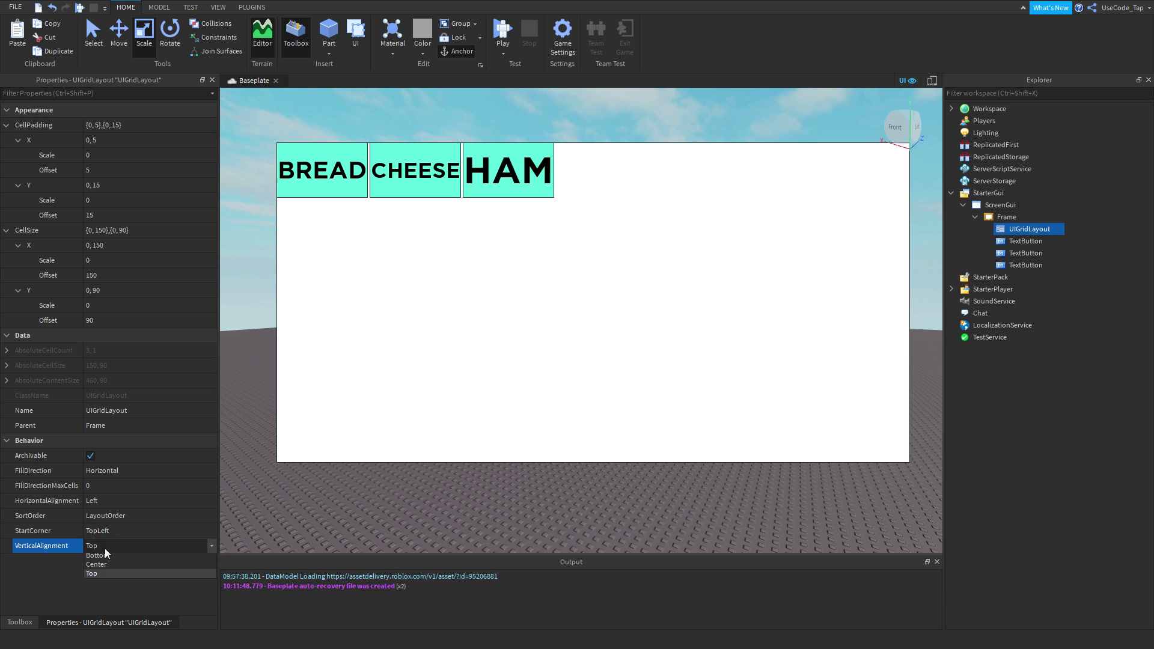
{"action": "left_click", "coordinate": [102, 558]}
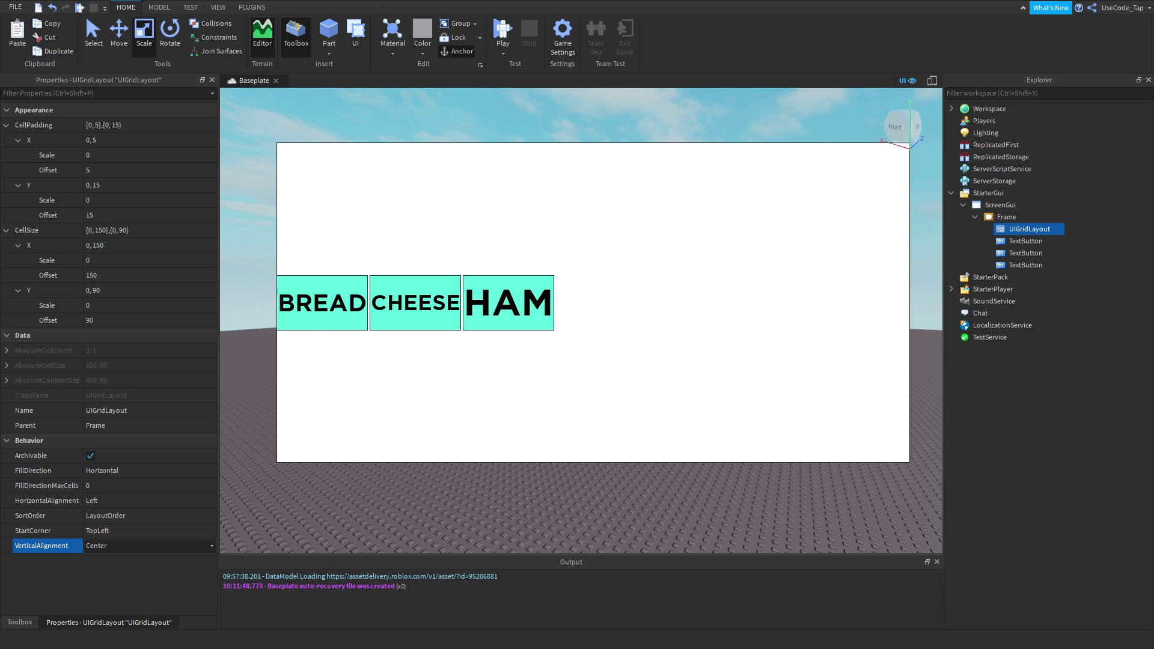
- Delete the UIGridLayout from the Frame
{"action": "key", "text": "Return"}
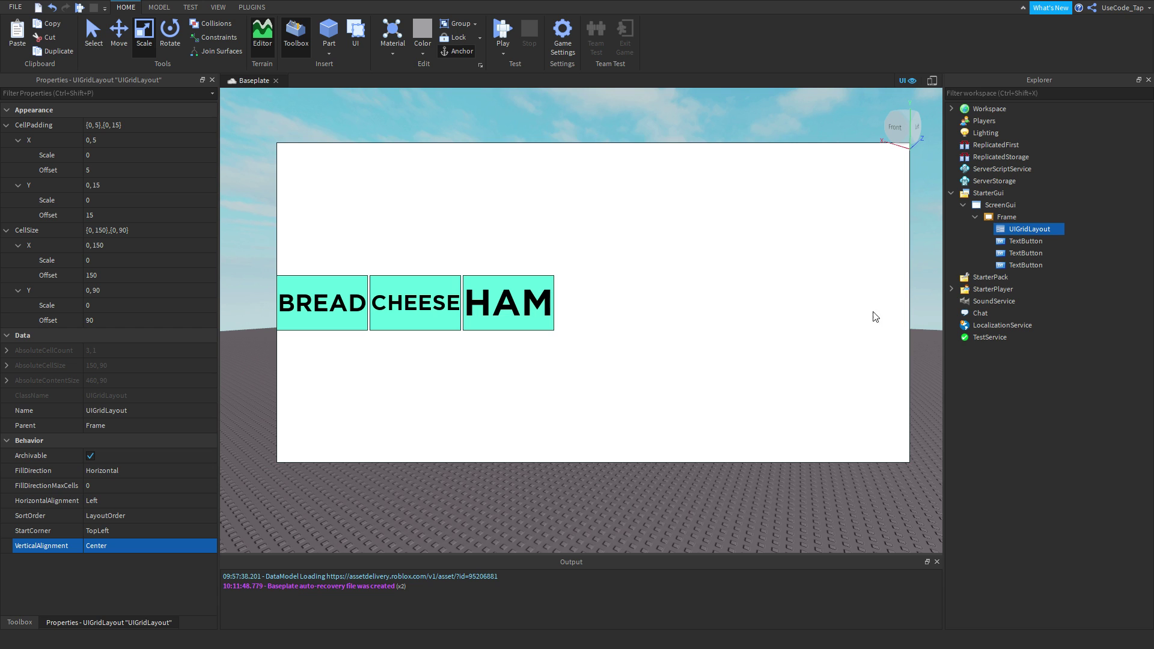
{"action": "left_click", "coordinate": [1017, 241]}
{"action": "left_click", "coordinate": [1022, 229]}
{"action": "key", "text": "Delete"}
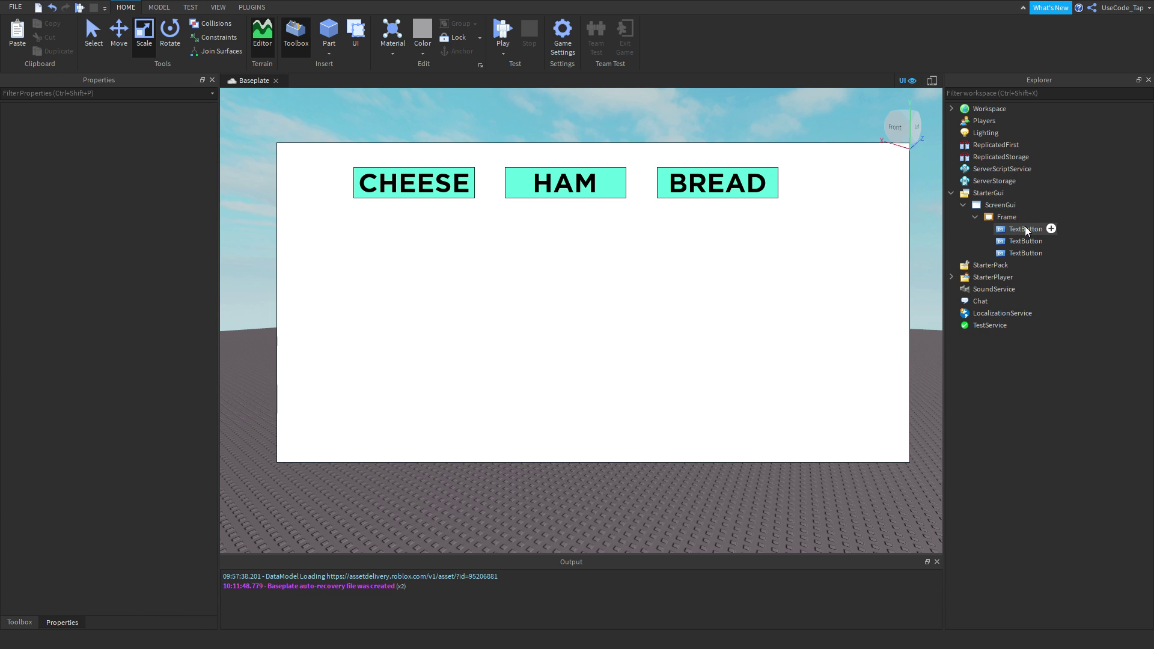
- Insert a UIGradient into the Frame and select it to show its properties
{"action": "left_click", "coordinate": [1033, 220]}
{"action": "left_click", "coordinate": [1025, 217]}
{"action": "type", "text": "ui"}
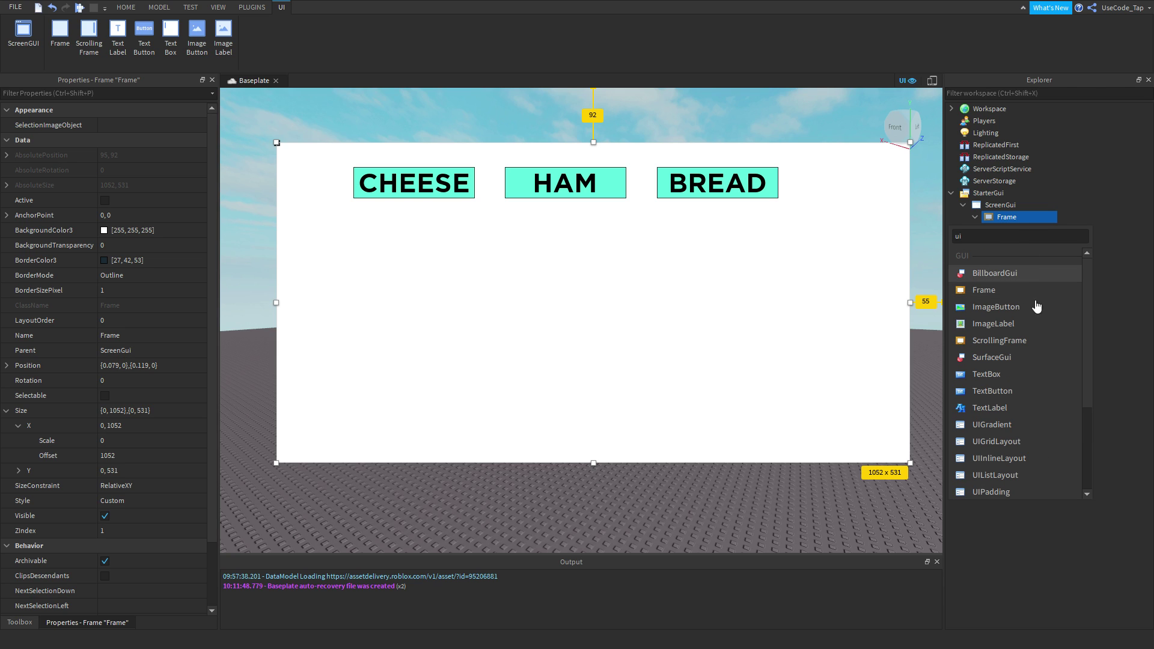
{"action": "scroll", "coordinate": [1035, 306], "scroll_direction": "down", "scroll_amount": 3}
{"action": "left_click", "coordinate": [1009, 304]}
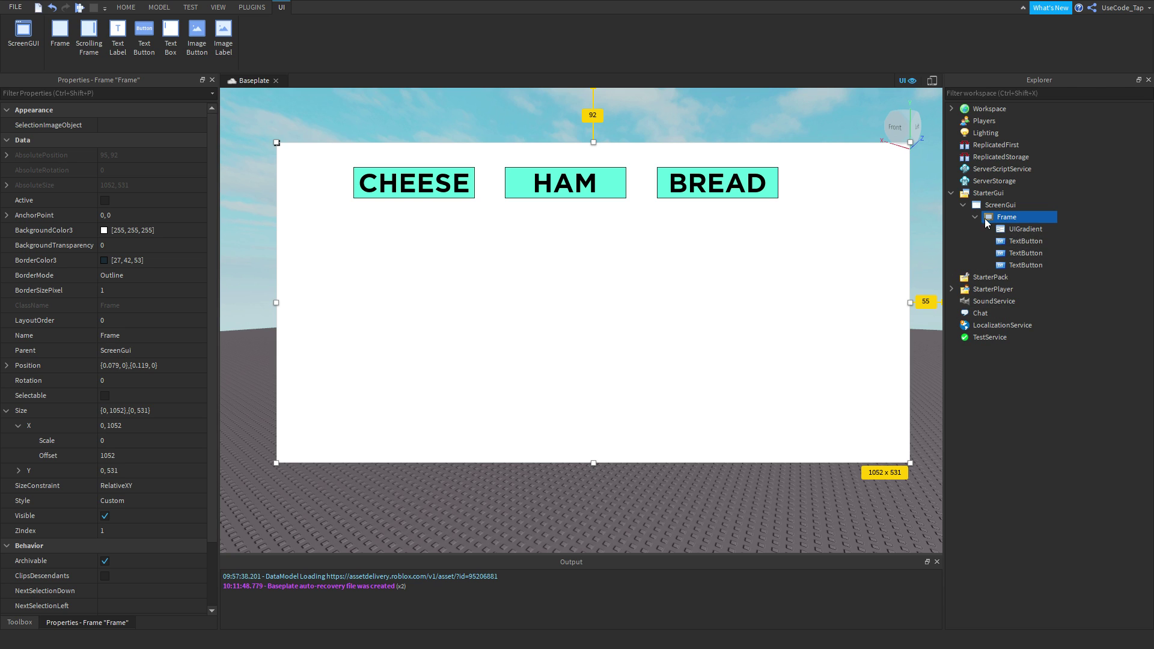
{"action": "left_click", "coordinate": [987, 229]}
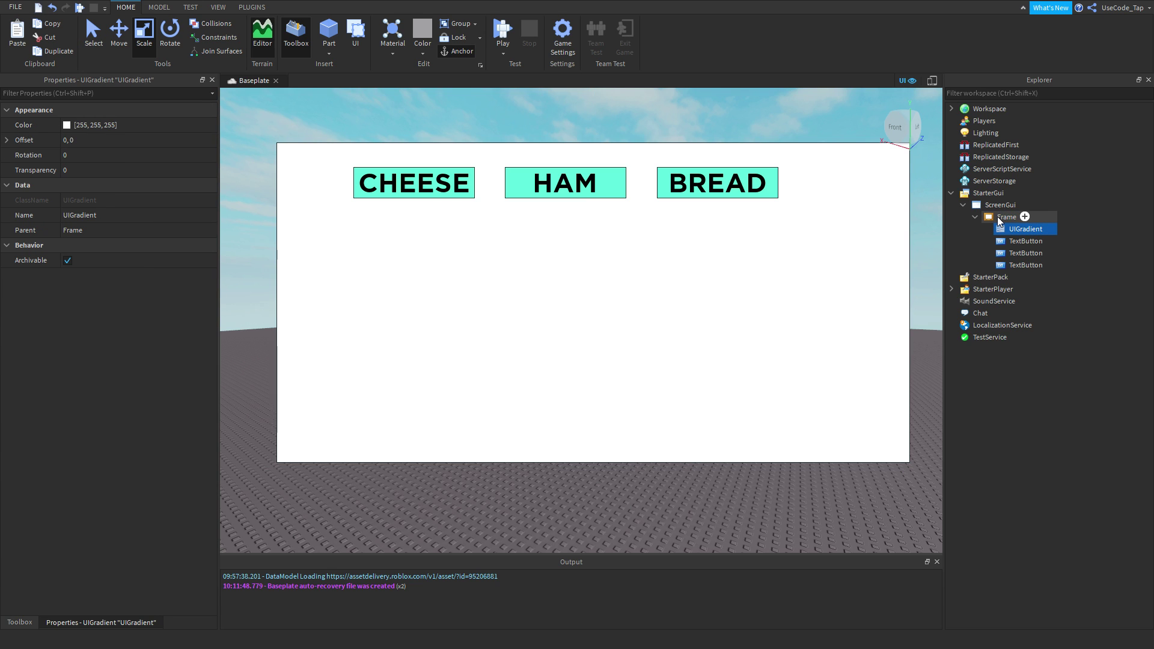
- Open the UIGradient's Color property for editing and close the editor without choosing a colour
{"action": "left_click", "coordinate": [71, 126]}
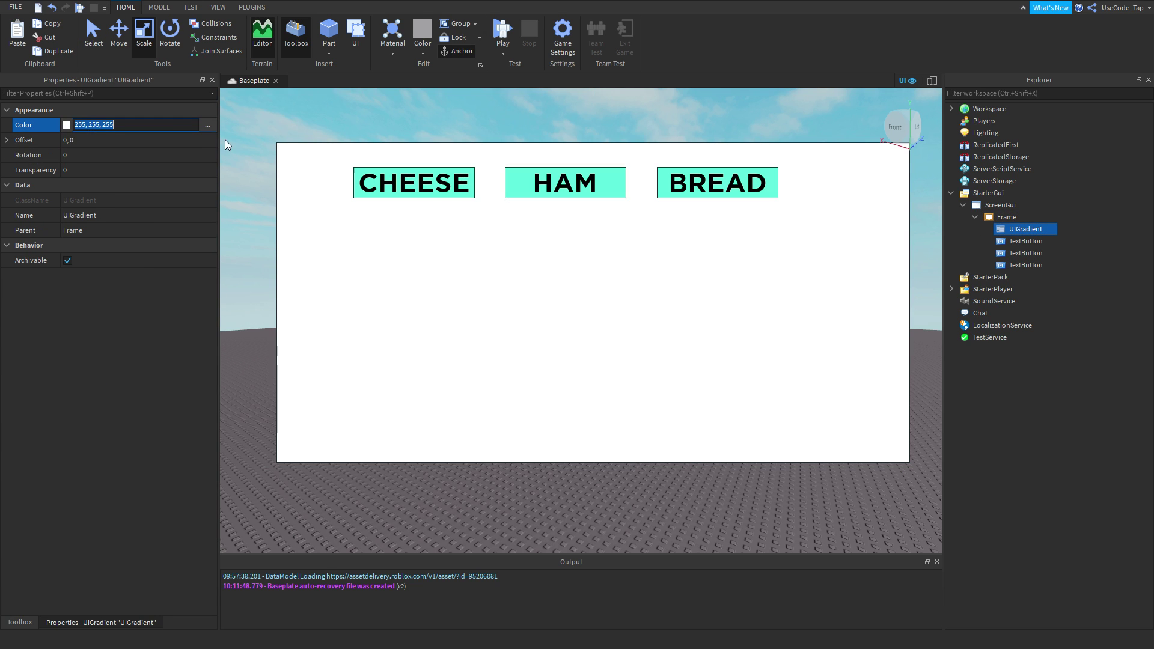
{"action": "left_click", "coordinate": [67, 125]}
{"action": "left_click_drag", "start_coordinate": [627, 200], "coordinate": [707, 254]}
{"action": "left_click", "coordinate": [787, 481]}
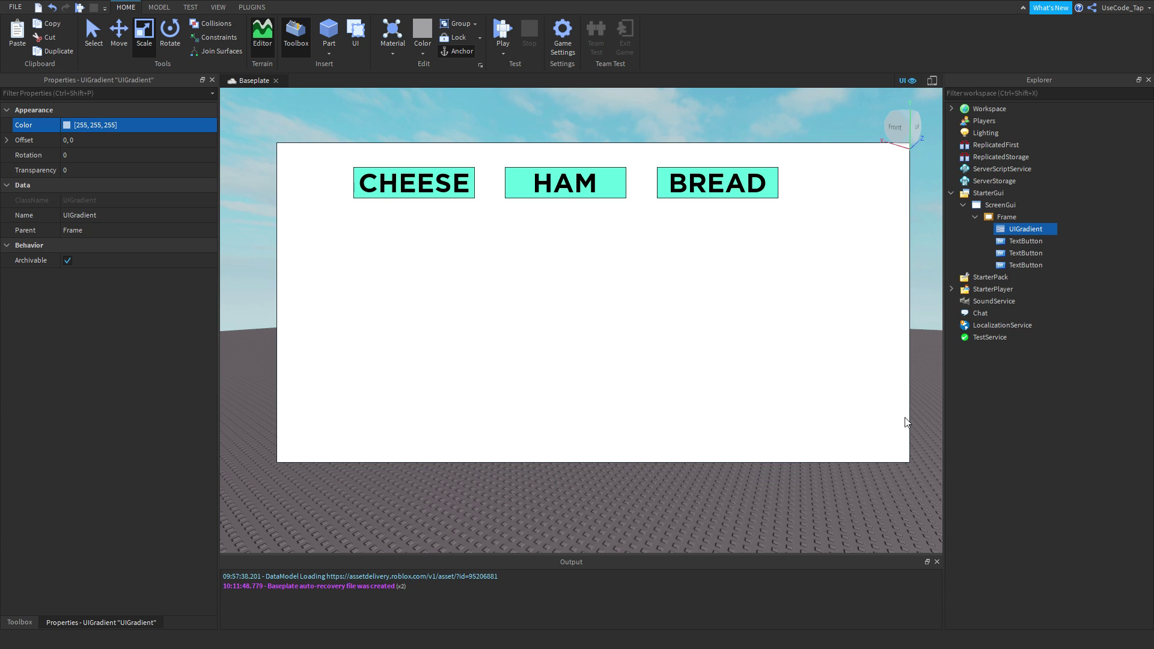
- Undo the insertion of the UIGradient in the Frame
{"action": "left_click", "coordinate": [1024, 253]}
{"action": "left_click", "coordinate": [1008, 220]}
{"action": "key", "text": "ctrl+z"}
{"action": "left_click", "coordinate": [1011, 228]}
{"action": "left_click", "coordinate": [1025, 217]}
{"action": "left_click", "coordinate": [1012, 206]}
{"action": "left_click", "coordinate": [1024, 216]}
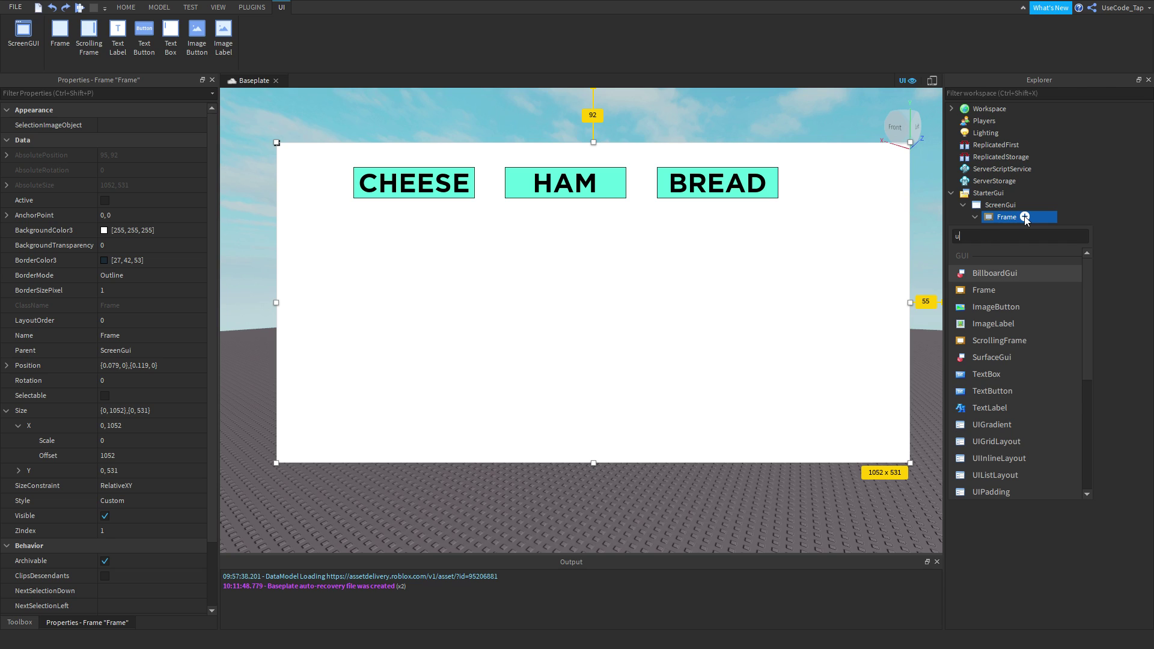
{"action": "type", "text": "y"}
{"action": "key", "text": "BackSpace"}
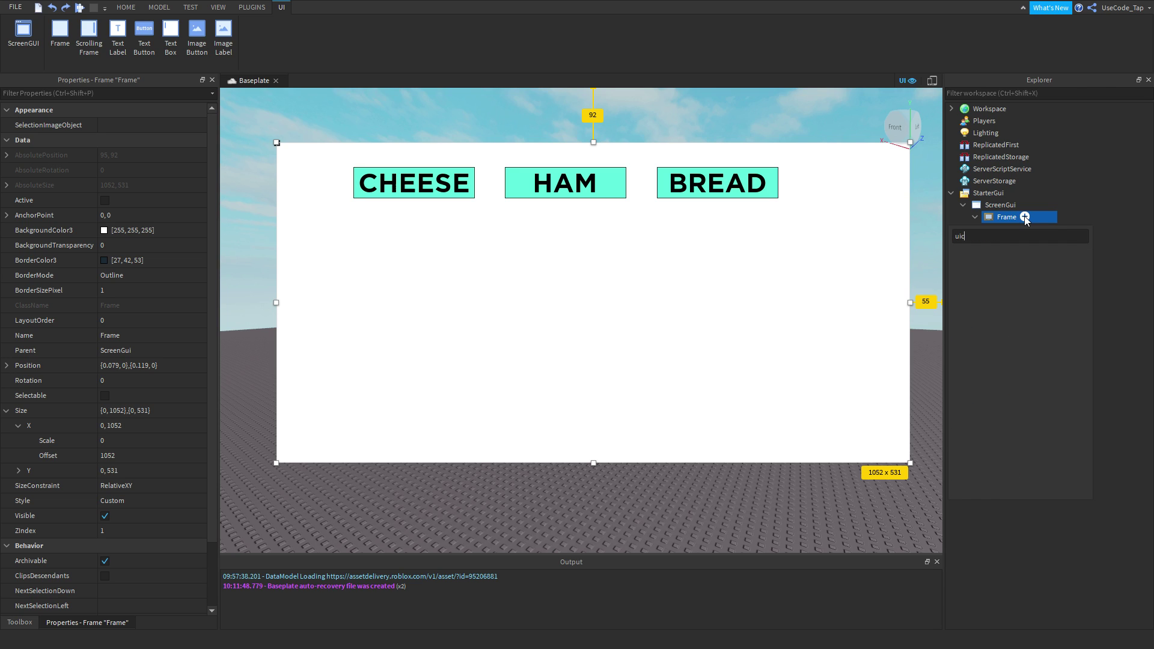
{"action": "left_click", "coordinate": [983, 193]}
{"action": "left_click", "coordinate": [1004, 216]}
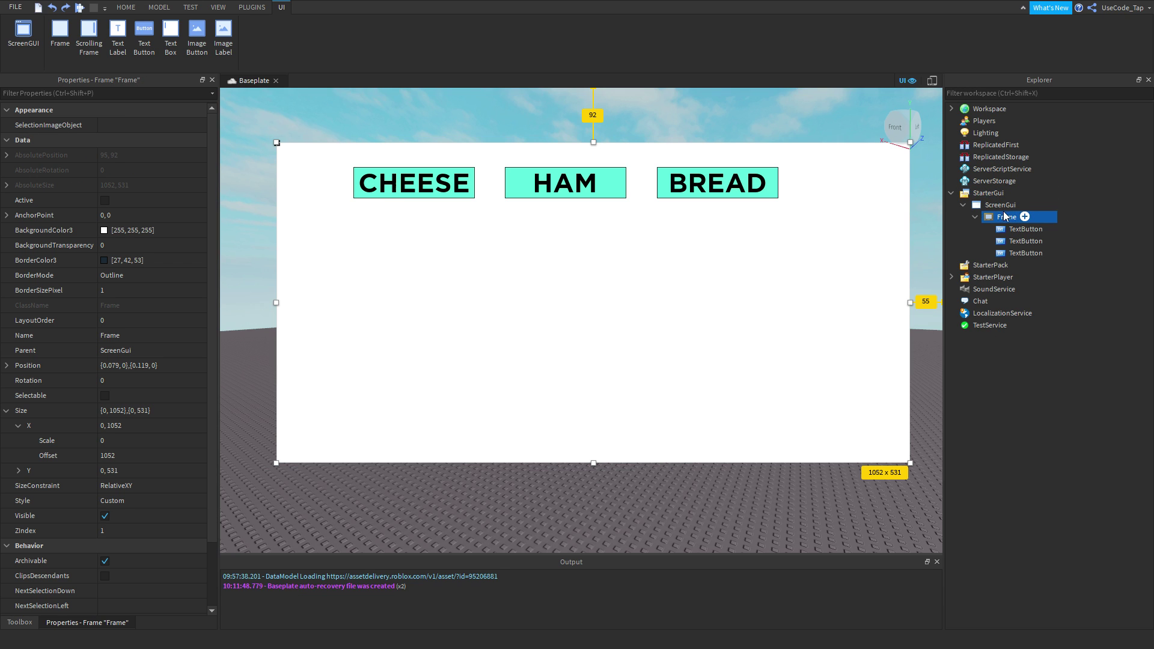
- Try a UIListLayout in the Frame and undo its insertion
{"action": "left_click", "coordinate": [976, 217]}
{"action": "left_click", "coordinate": [976, 216]}
{"action": "left_click", "coordinate": [1025, 217]}
{"action": "type", "text": "uilist"}
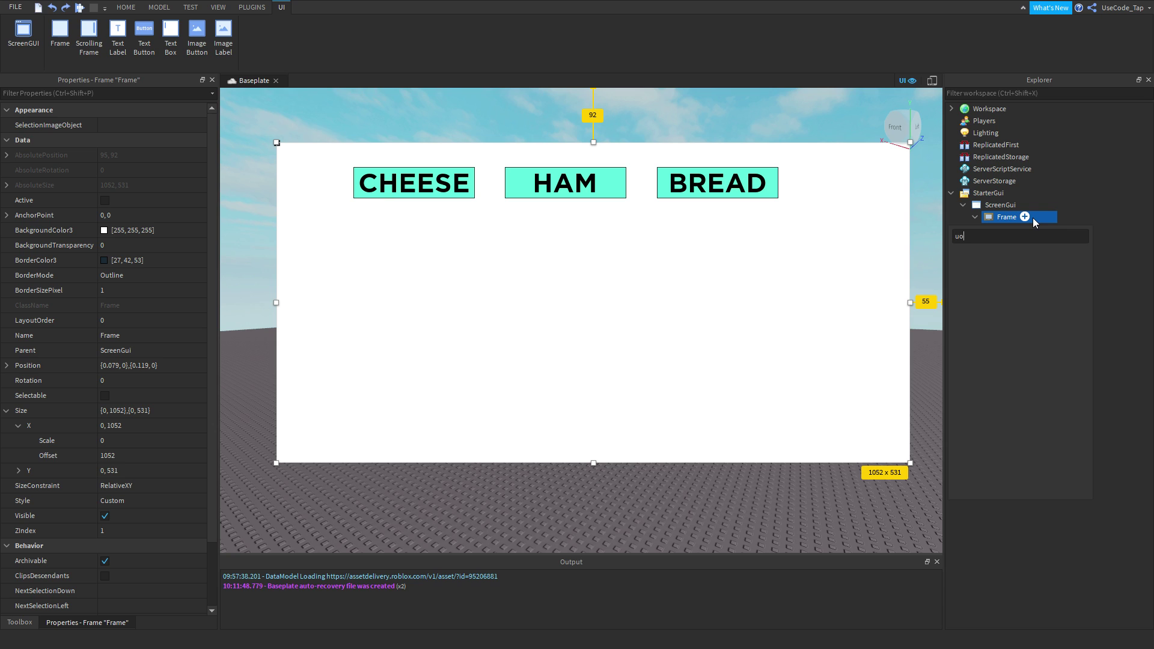
{"action": "key", "text": "Return"}
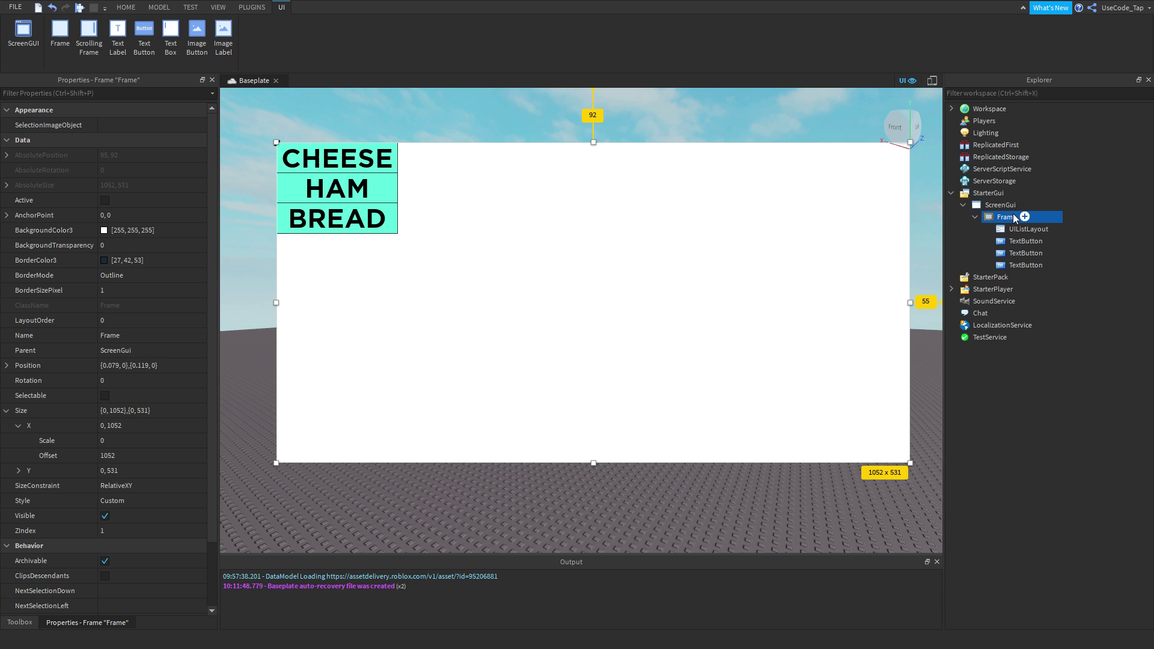
{"action": "key", "text": "ctrl+z"}
- Try a UITableLayout in the Frame and undo its insertion
{"action": "left_click", "coordinate": [1025, 217]}
{"action": "type", "text": "ta"}
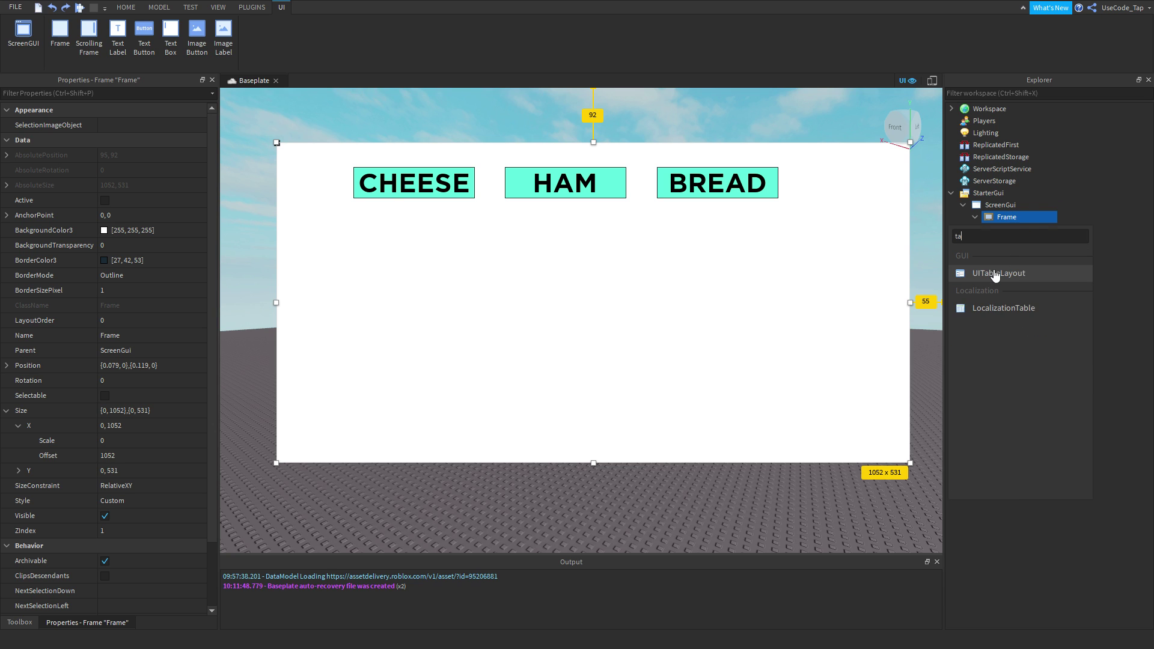
{"action": "left_click", "coordinate": [995, 273]}
{"action": "key", "text": "ctrl+z"}
- Insert a UIListLayout into the Frame once more, review its effect on the buttons, and undo it
{"action": "left_click", "coordinate": [1025, 217]}
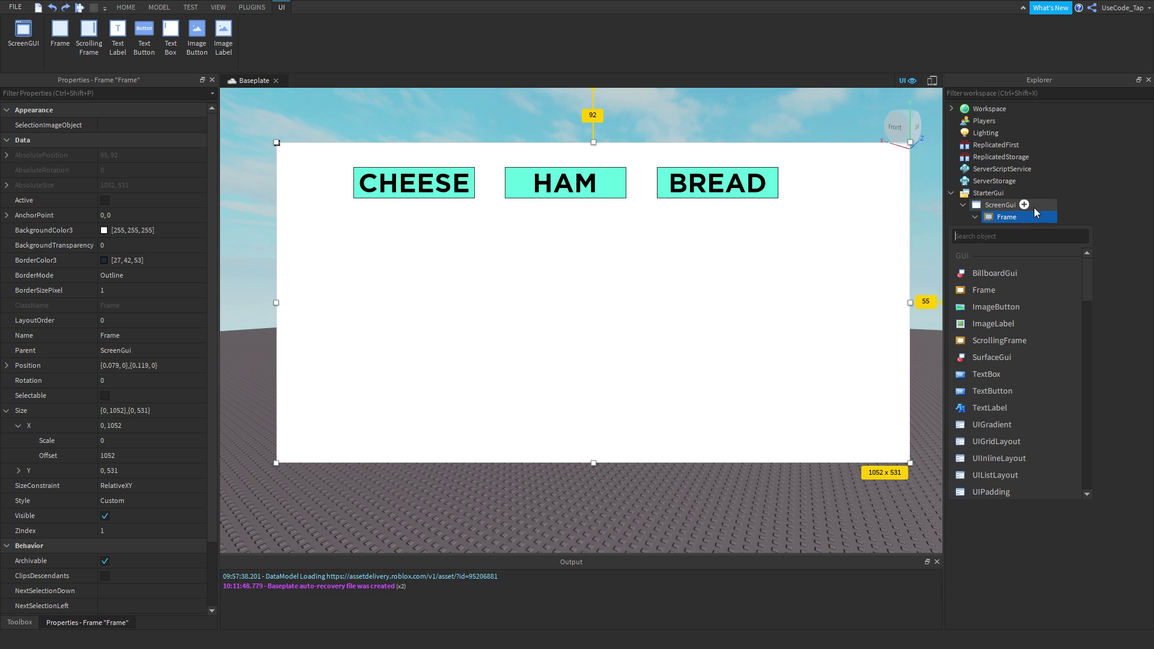
{"action": "type", "text": "list"}
{"action": "key", "text": "Return"}
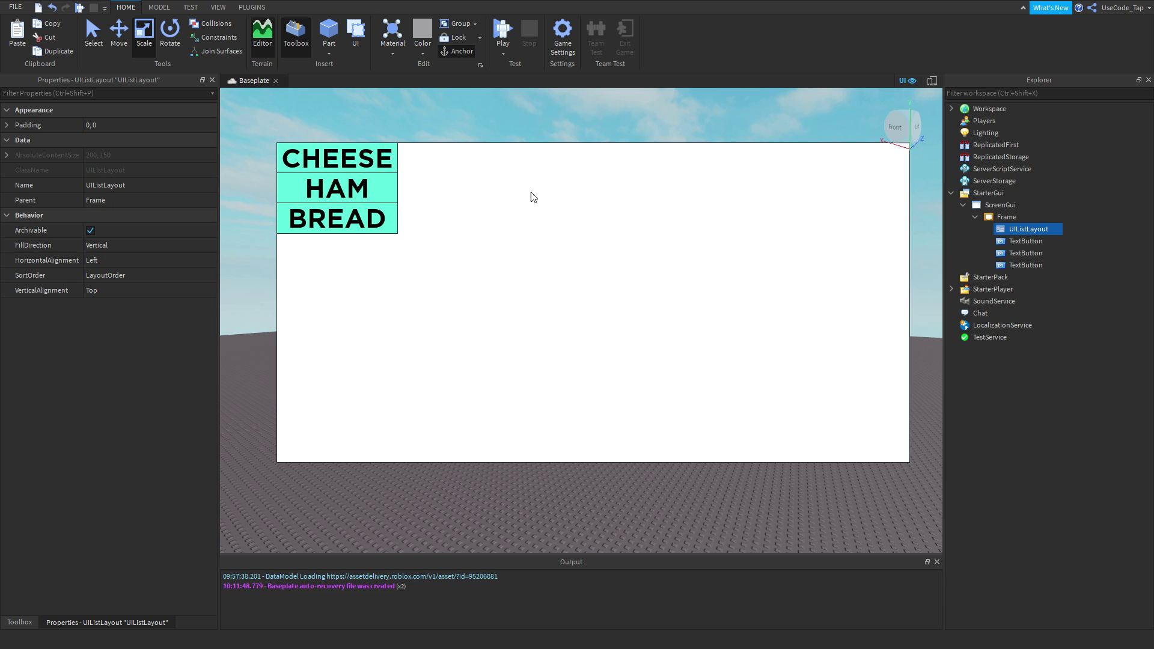
{"action": "key", "text": "ctrl+z"}
- Insert a UIGridLayout into the Frame
{"action": "left_click", "coordinate": [1051, 217]}
{"action": "scroll", "coordinate": [1010, 313], "scroll_direction": "down", "scroll_amount": 6}
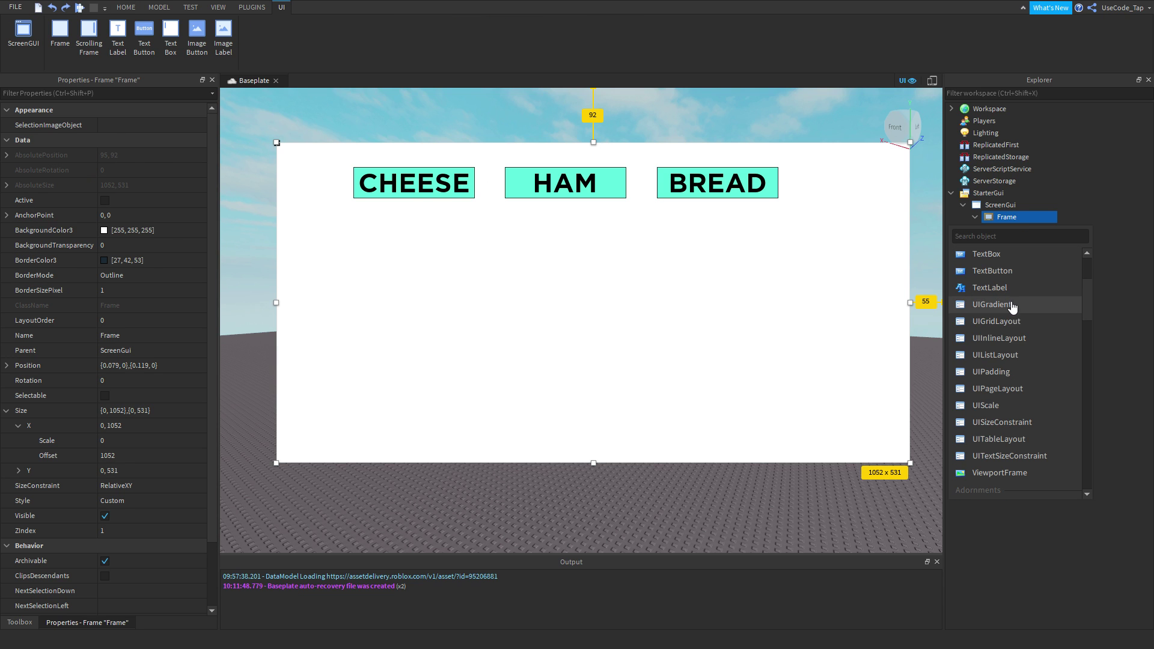
{"action": "left_click", "coordinate": [998, 321]}
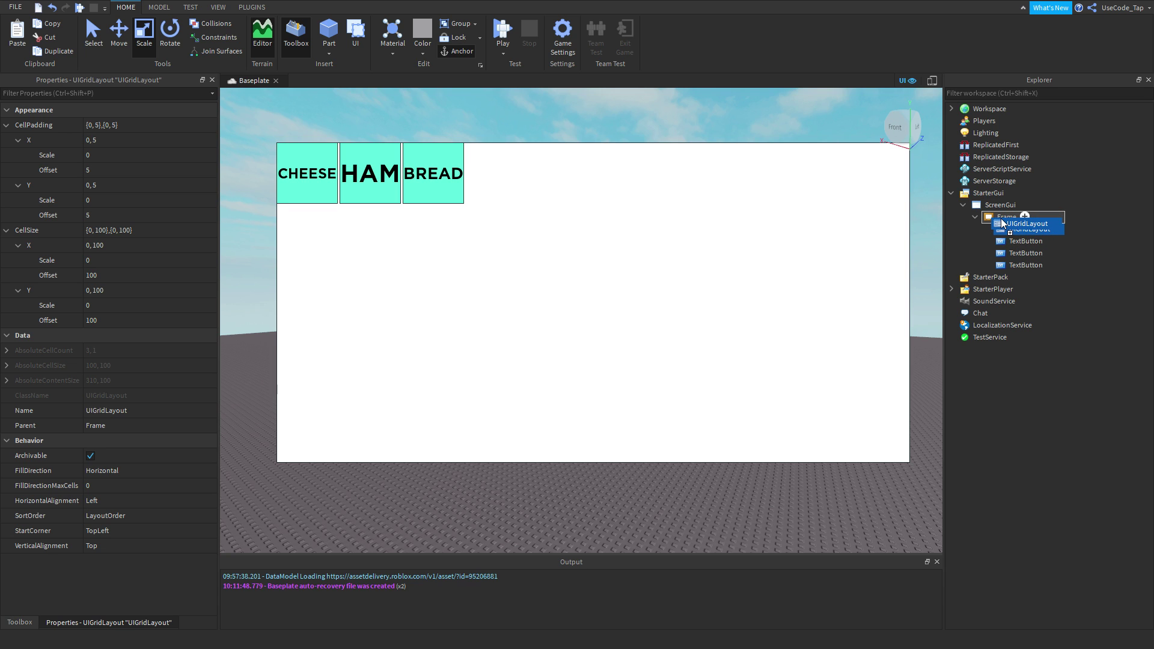
- Examine the UIGridLayout and its three sibling TextButtons under the Frame
{"action": "left_click", "coordinate": [1023, 242]}
{"action": "left_click", "coordinate": [1010, 265], "text": "shift"}
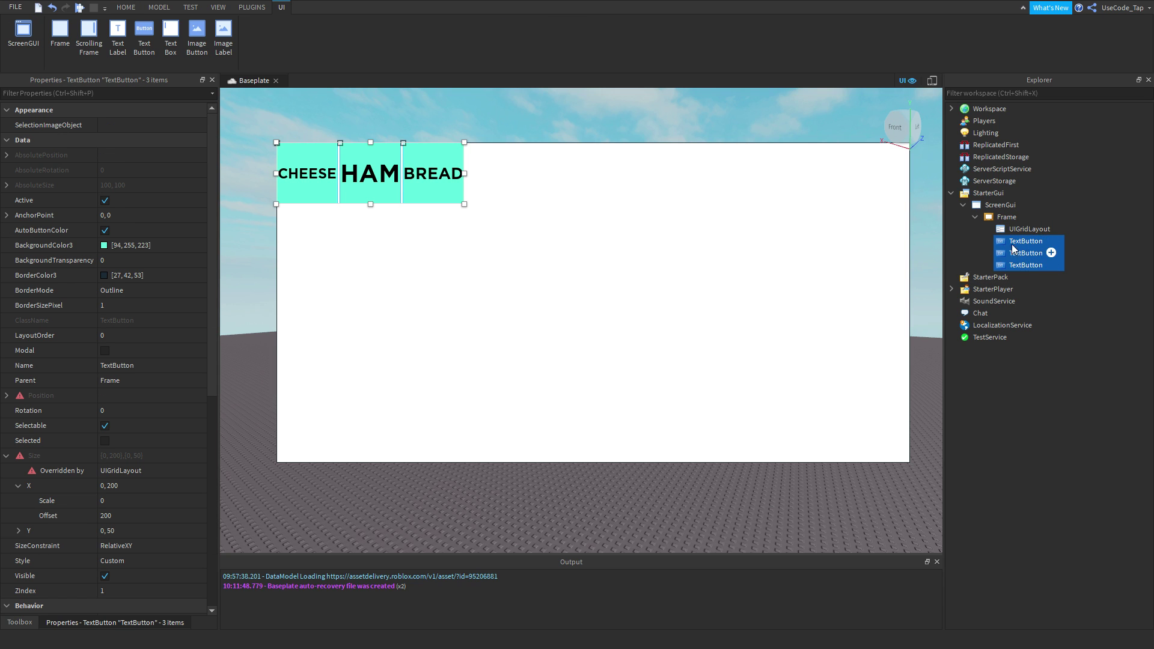
{"action": "left_click", "coordinate": [1022, 229]}
{"action": "left_click", "coordinate": [1019, 265], "text": "shift"}
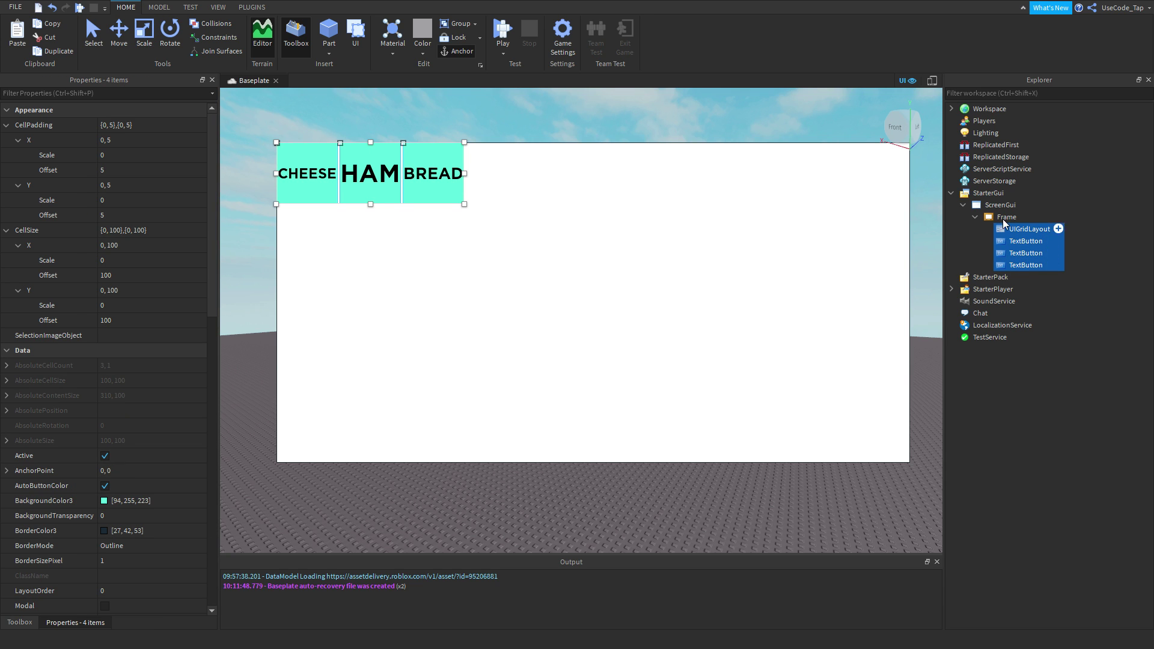
{"action": "left_click", "coordinate": [1018, 238]}
{"action": "left_click", "coordinate": [1019, 229]}
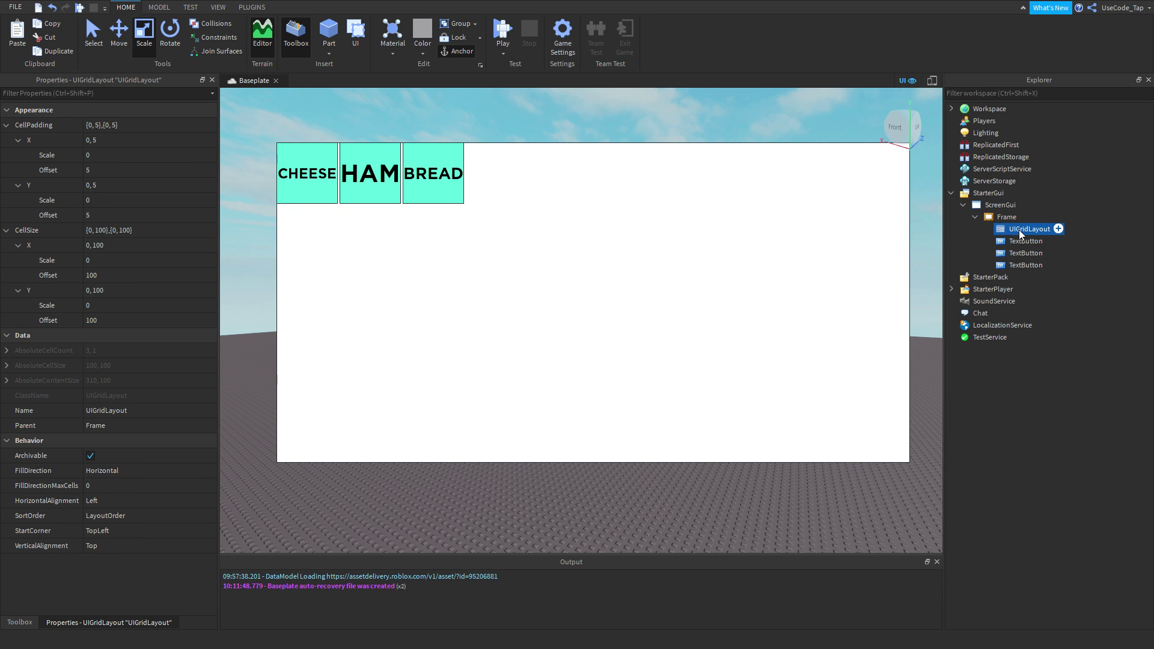
- Remove the newly inserted UIGridLayout from the Frame
{"action": "left_click", "coordinate": [1016, 219]}
{"action": "left_click", "coordinate": [1032, 228]}
{"action": "key", "text": "Delete"}
- Insert a UIGradient into the Frame and select it
{"action": "left_click", "coordinate": [1024, 217]}
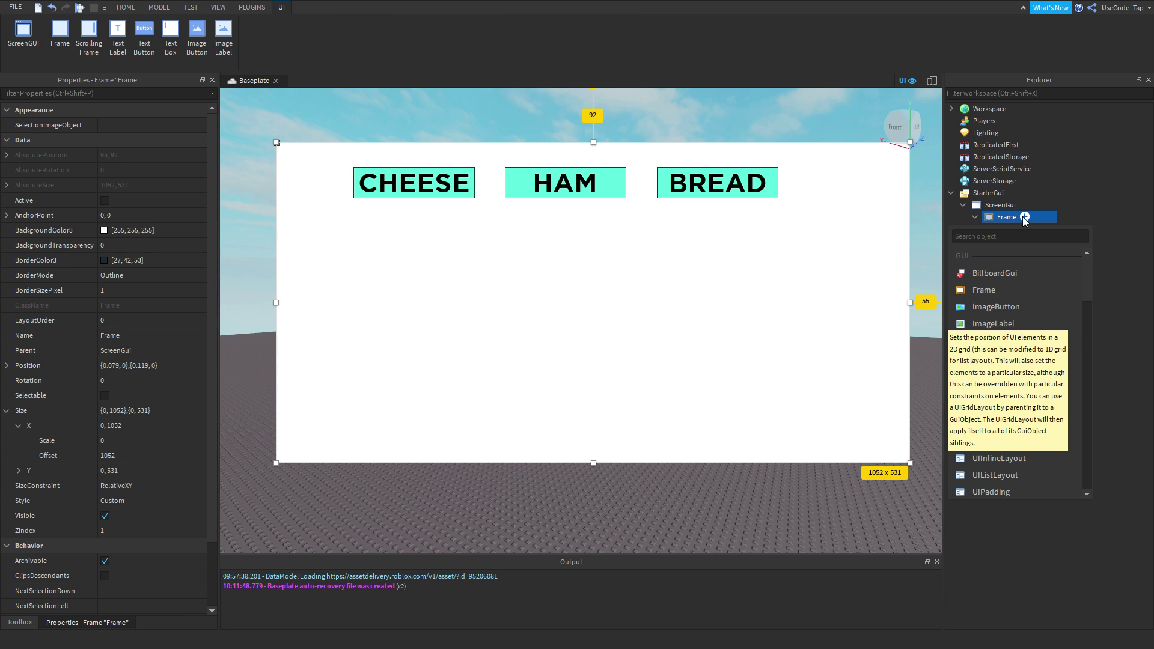
{"action": "type", "text": "ui gr"}
{"action": "key", "text": "BackSpace"}
{"action": "key", "text": "BackSpace"}
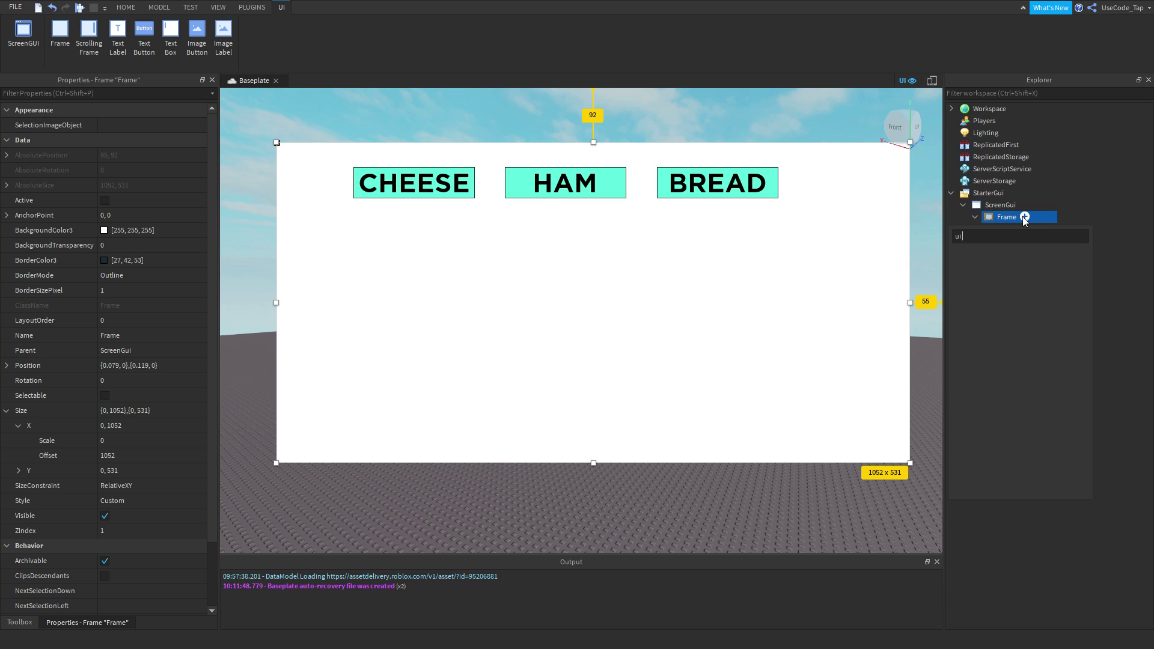
{"action": "key", "text": "Return"}
{"action": "left_click", "coordinate": [1012, 240]}
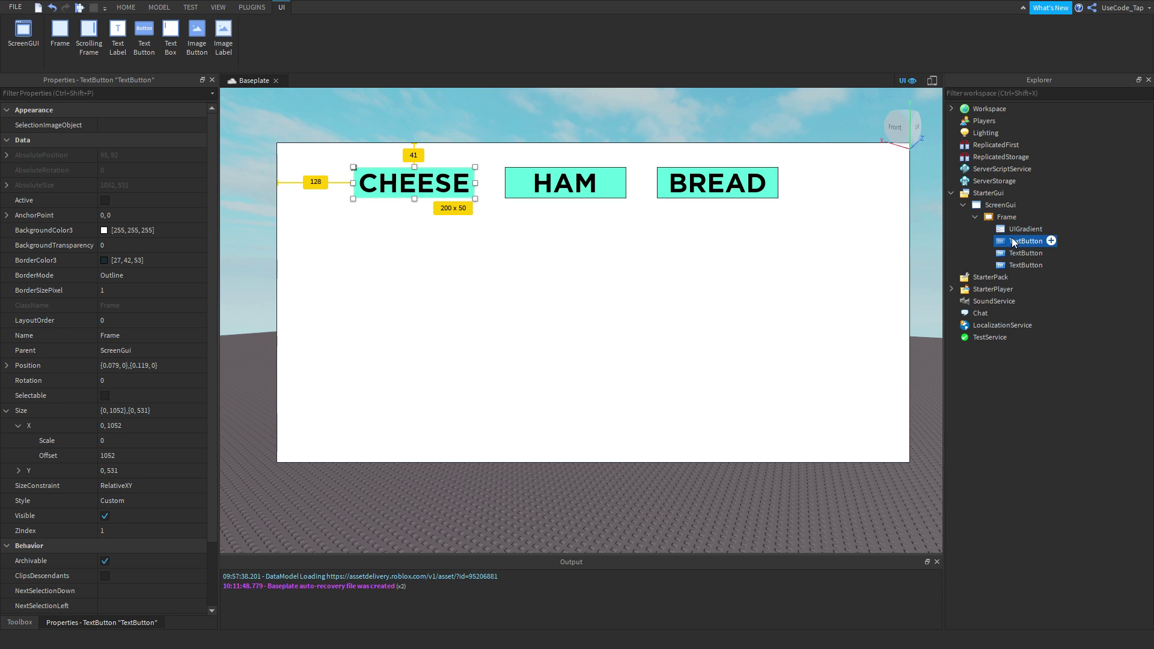
{"action": "left_click", "coordinate": [1016, 229]}
- Open the colour sequence editor for the UIGradient's Color and place it over the Frame's middle
{"action": "left_click", "coordinate": [138, 124]}
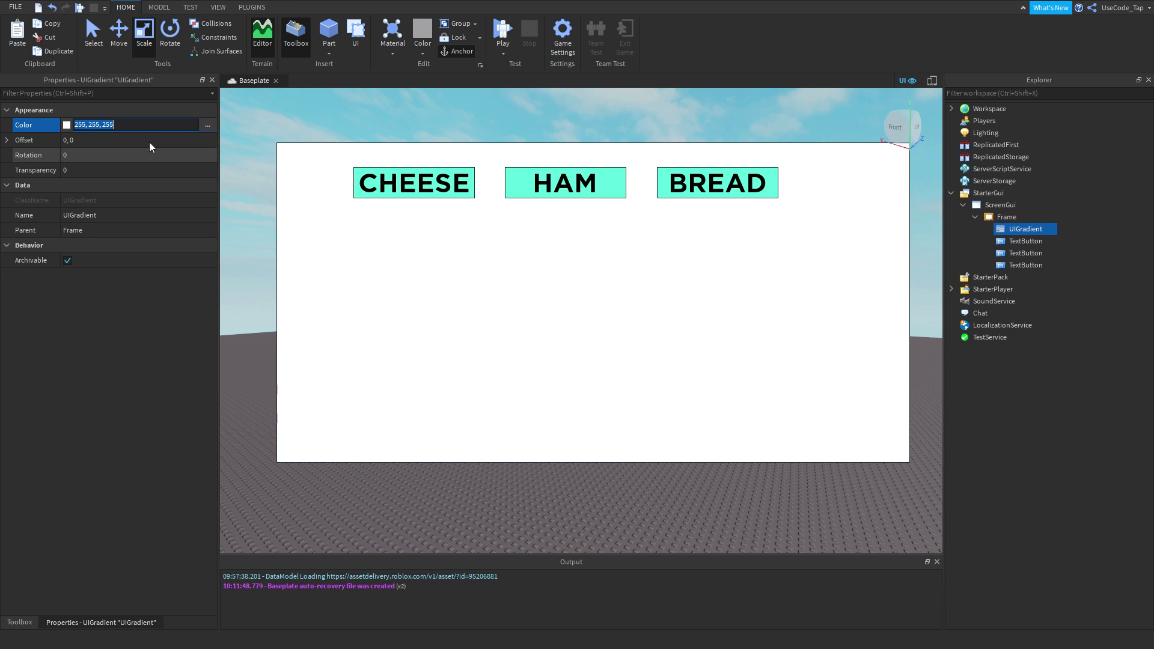
{"action": "left_click", "coordinate": [989, 217]}
{"action": "left_click", "coordinate": [1019, 229]}
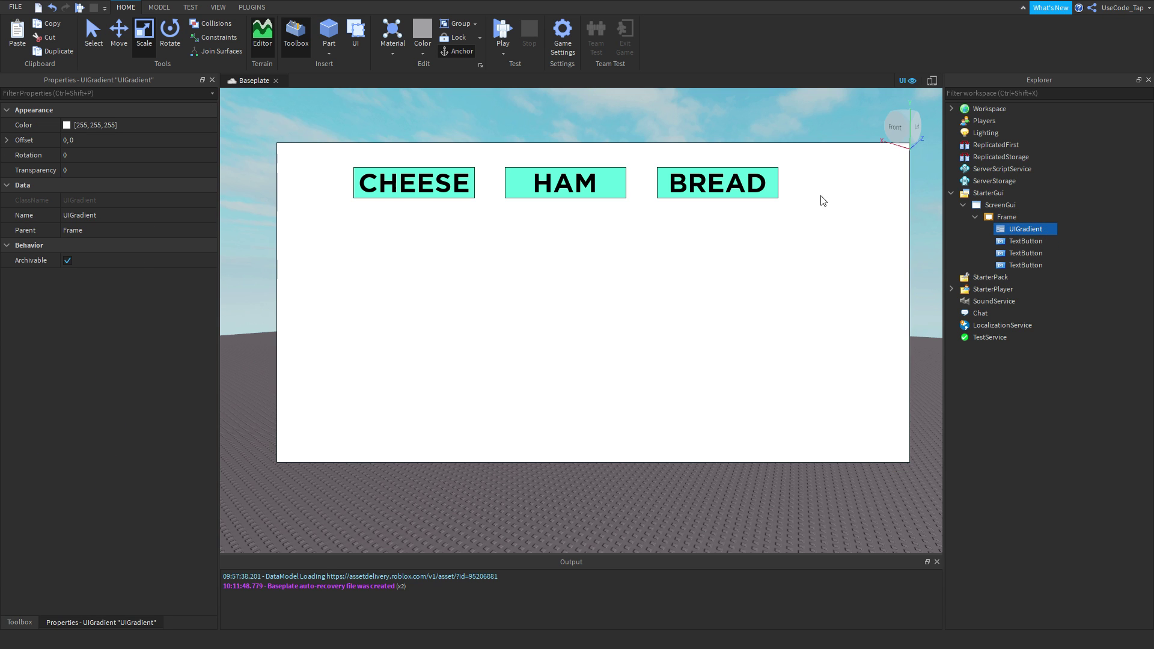
{"action": "left_click", "coordinate": [203, 128]}
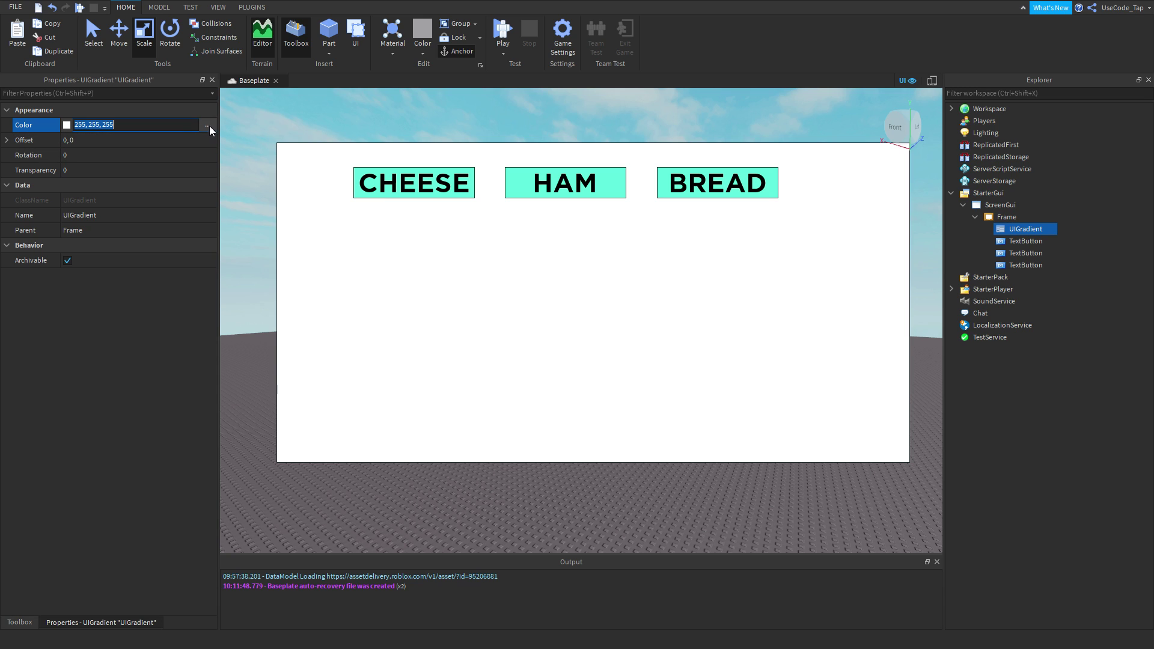
{"action": "left_click", "coordinate": [208, 127]}
{"action": "left_click_drag", "start_coordinate": [627, 308], "coordinate": [469, 318]}
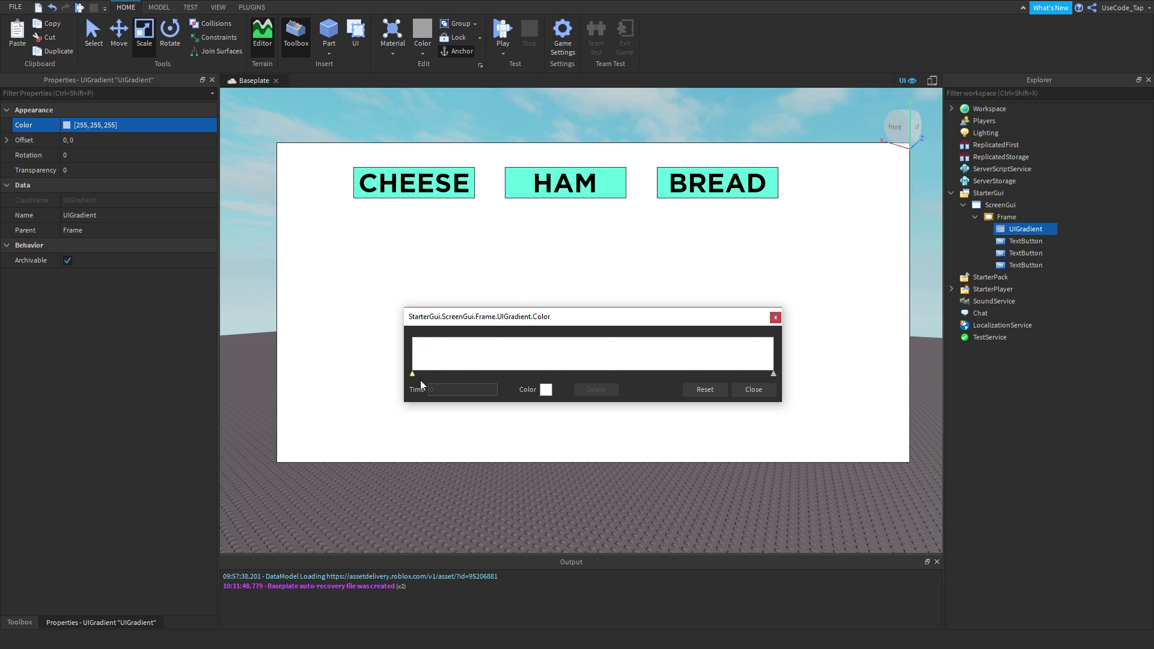
- Set the gradient's start keypoint colour to the basic purple #aa55ff
{"action": "left_click", "coordinate": [546, 390]}
{"action": "left_click_drag", "start_coordinate": [530, 205], "coordinate": [657, 229]}
{"action": "left_click", "coordinate": [679, 287]}
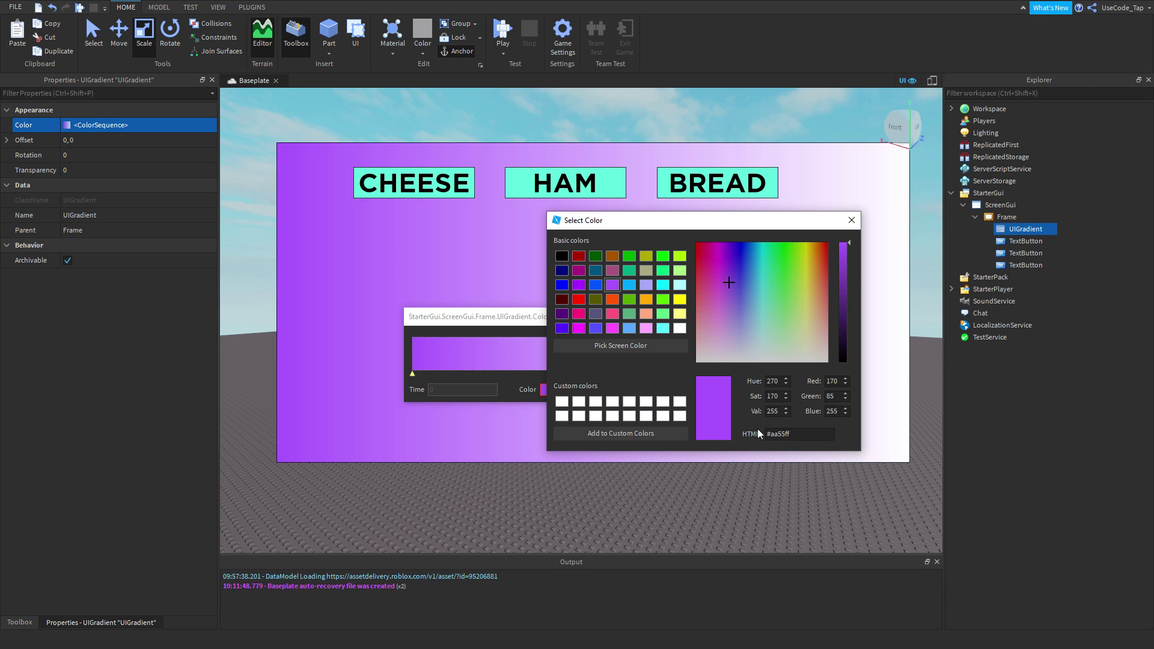
{"action": "left_click", "coordinate": [851, 220]}
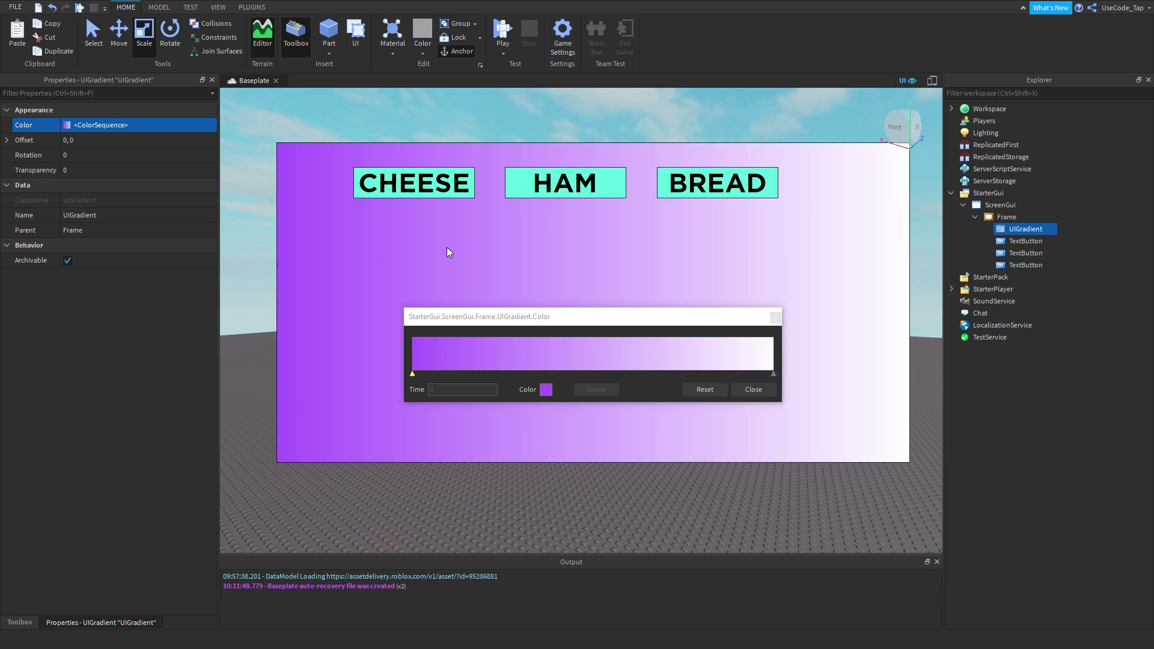
- Set the gradient's end keypoint colour to blue #241dff
{"action": "left_click", "coordinate": [774, 375]}
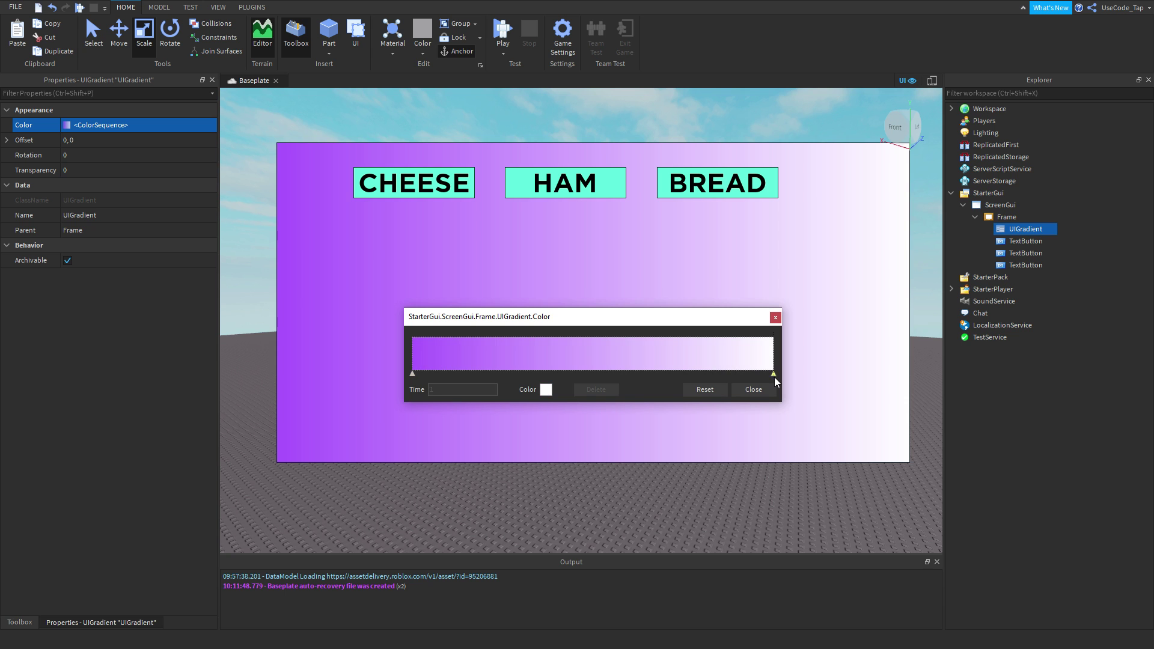
{"action": "left_click", "coordinate": [547, 390]}
{"action": "left_click_drag", "start_coordinate": [613, 205], "coordinate": [459, 186]}
{"action": "left_click_drag", "start_coordinate": [517, 237], "coordinate": [455, 221]}
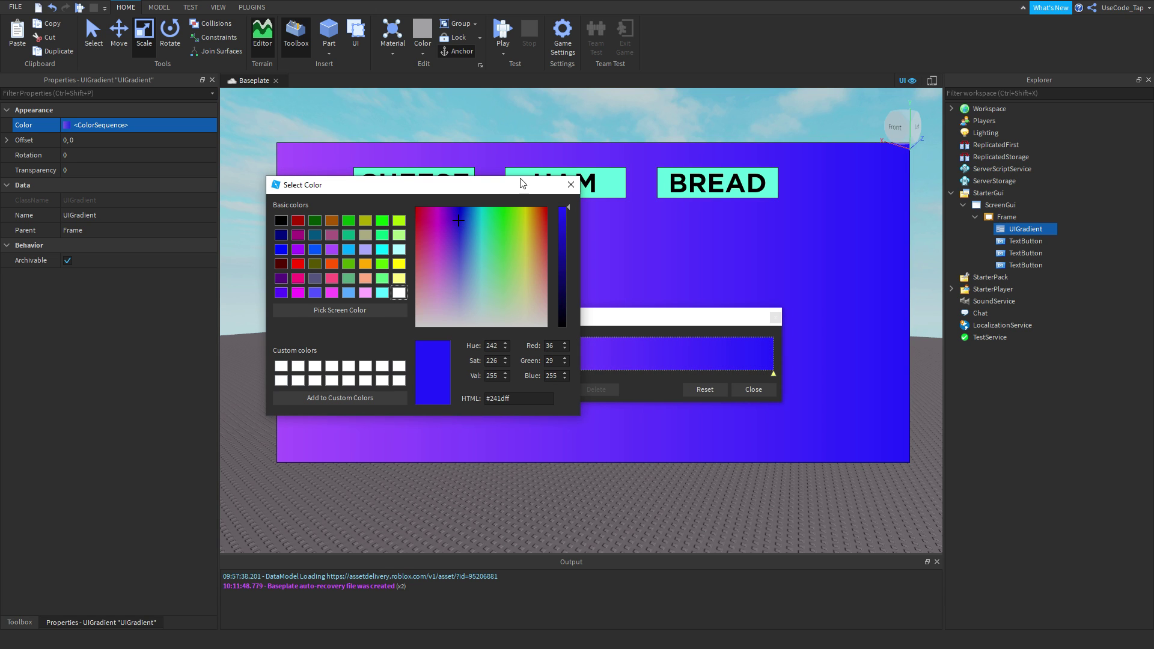
{"action": "left_click_drag", "start_coordinate": [523, 182], "coordinate": [537, 209]}
{"action": "left_click", "coordinate": [586, 212]}
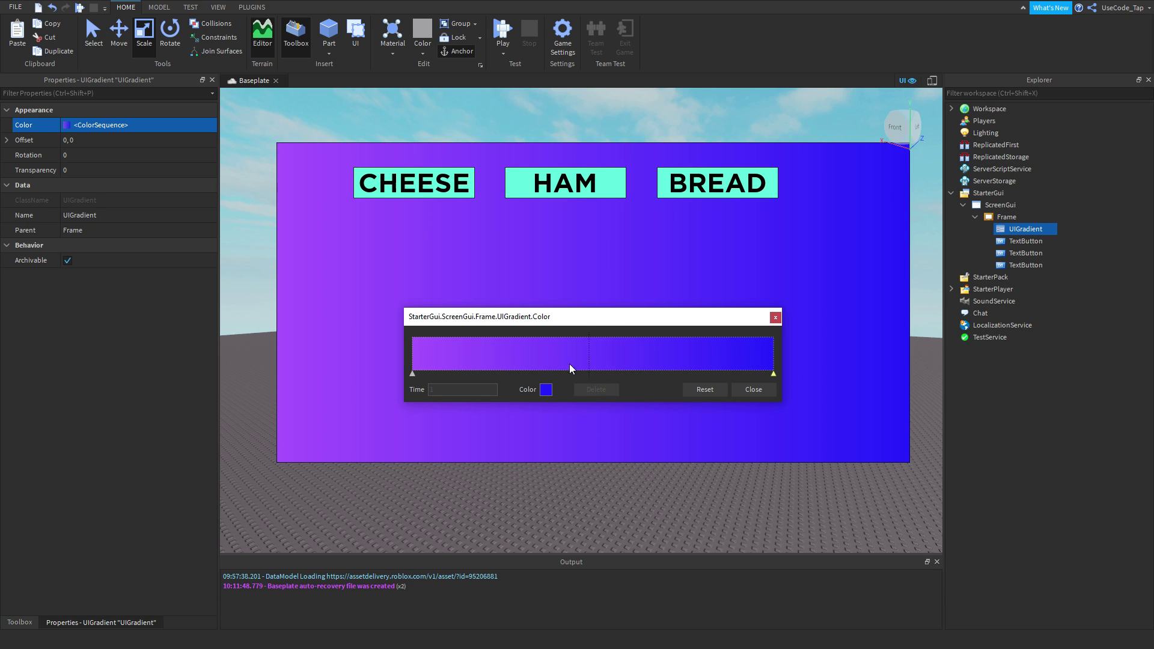
- Change the gradient's start keypoint colour to light blue #0c8eff
{"action": "left_click", "coordinate": [545, 390]}
{"action": "left_click_drag", "start_coordinate": [601, 265], "coordinate": [625, 233]}
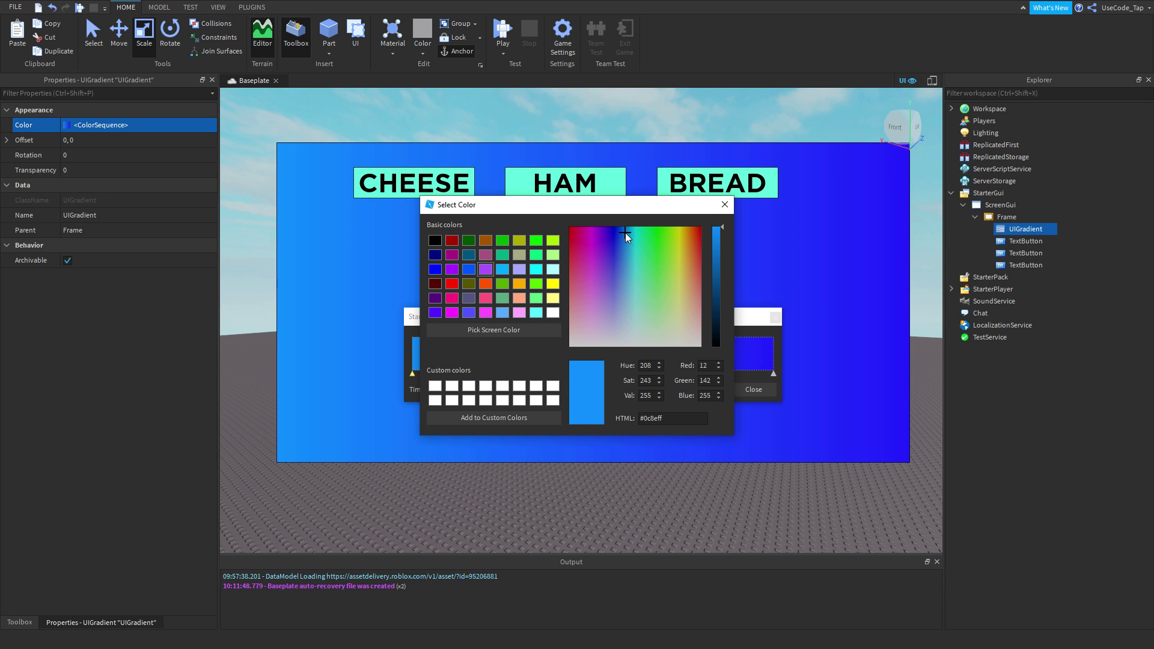
{"action": "left_click", "coordinate": [725, 204]}
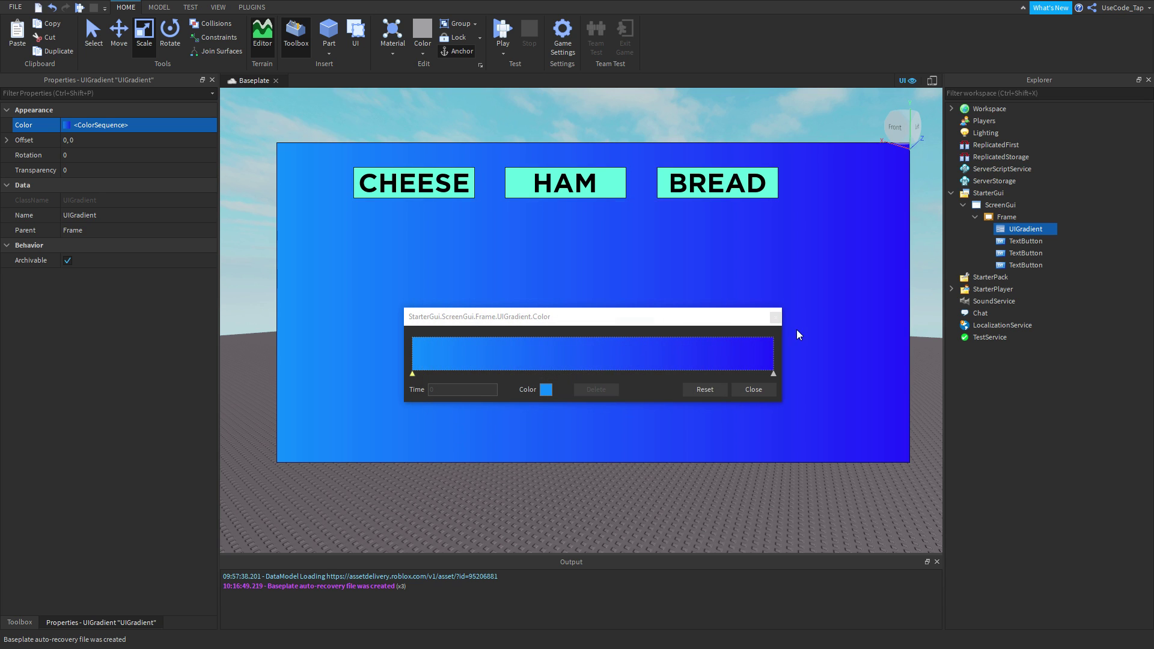
- Set the gradient's end keypoint colour to light blue #01afff and close the colour sequence editor
{"action": "left_click", "coordinate": [774, 374]}
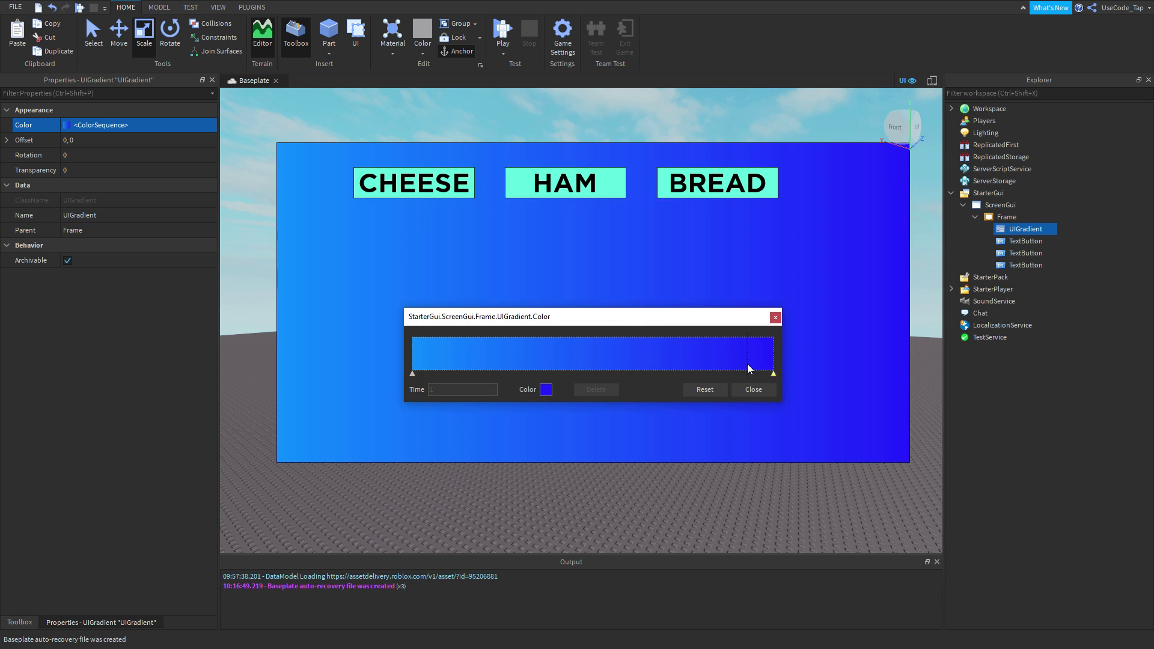
{"action": "left_click", "coordinate": [550, 391]}
{"action": "left_click_drag", "start_coordinate": [617, 237], "coordinate": [628, 227]}
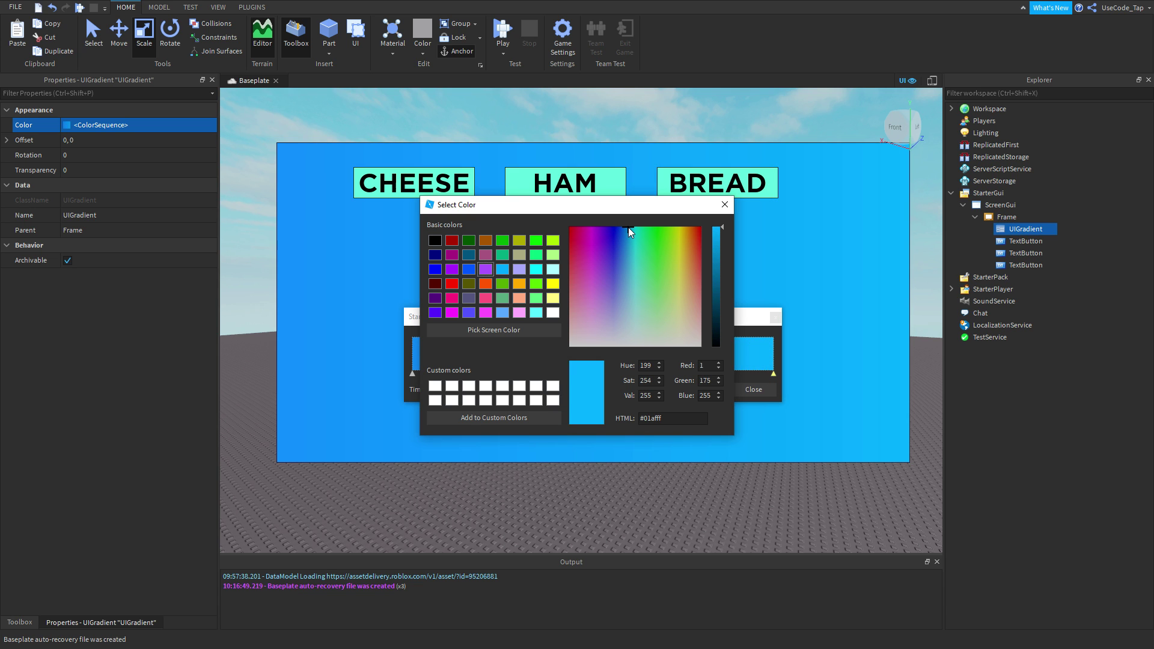
{"action": "left_click", "coordinate": [725, 204]}
{"action": "left_click_drag", "start_coordinate": [652, 317], "coordinate": [633, 372]}
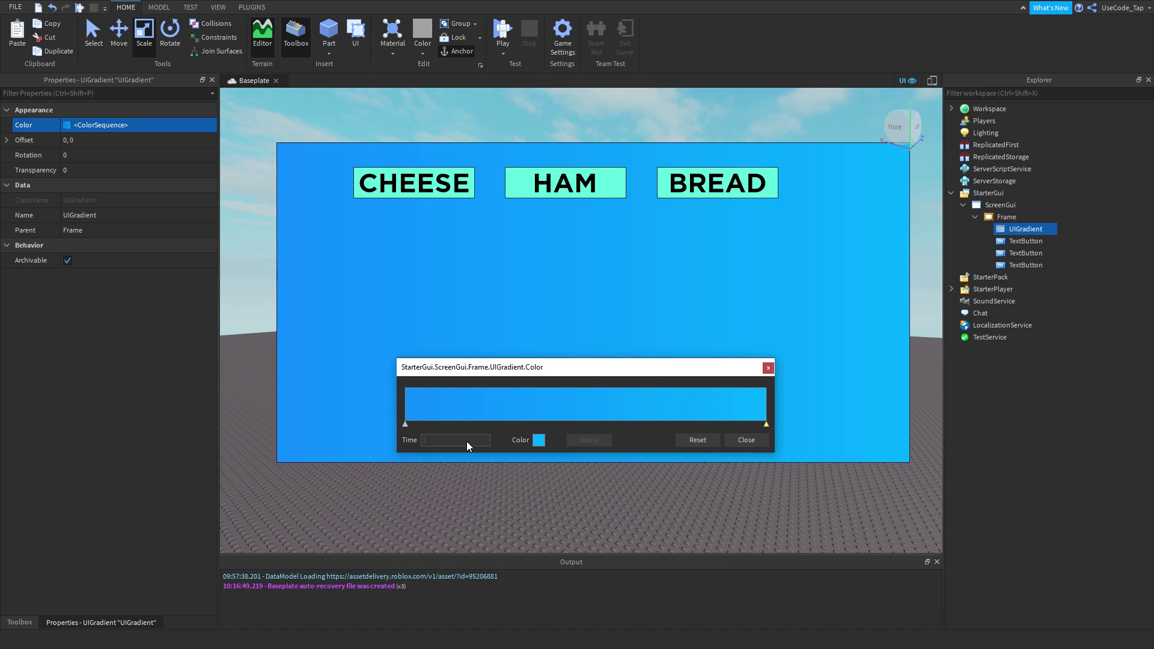
{"action": "left_click", "coordinate": [746, 440]}
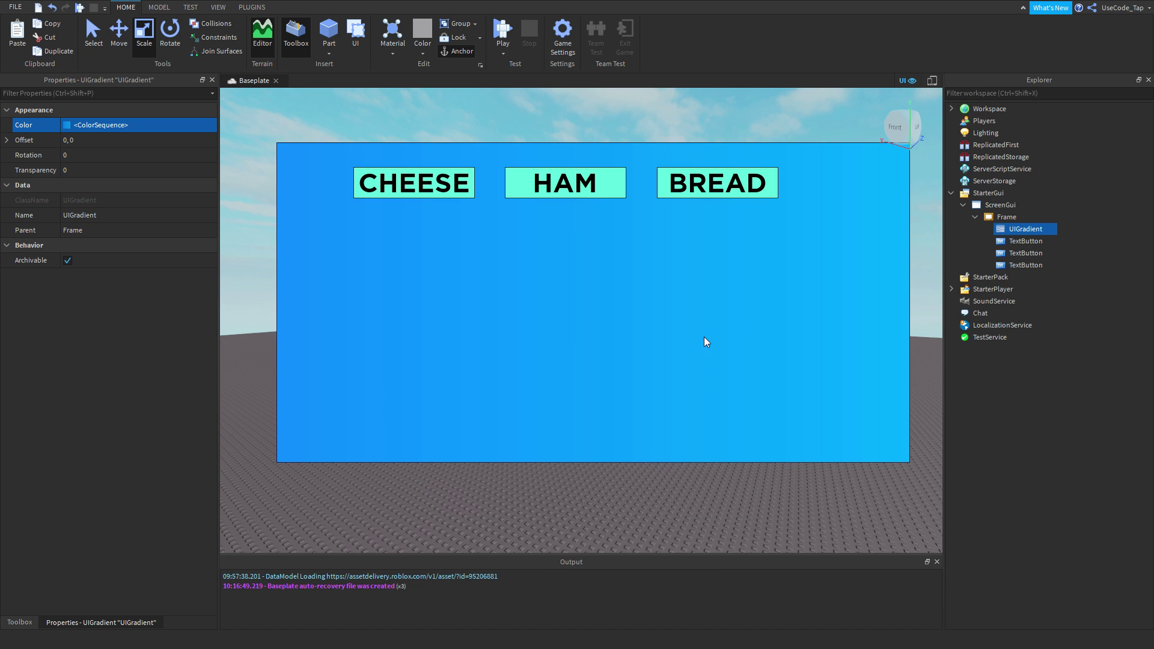
{"action": "left_click", "coordinate": [929, 261]}
{"action": "right_click_drag", "start_coordinate": [930, 261], "coordinate": [930, 260]}
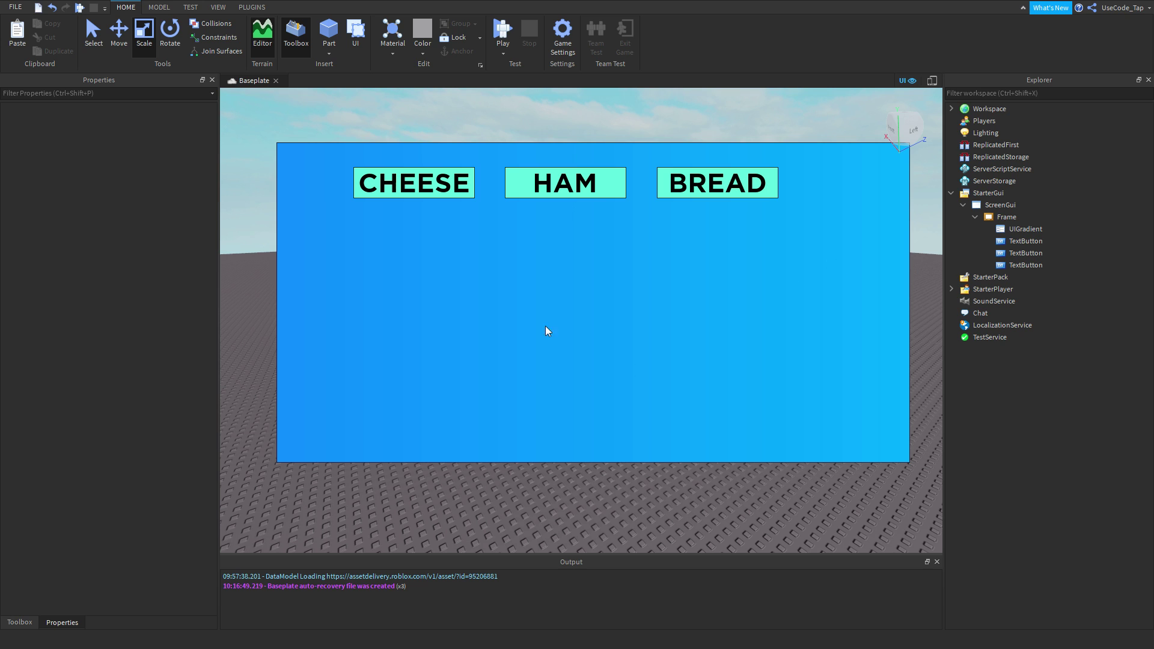
- Try parenting the UIGradient to the CHEESE TextButton instead of the Frame, and undo the move
{"action": "left_click", "coordinate": [1008, 229]}
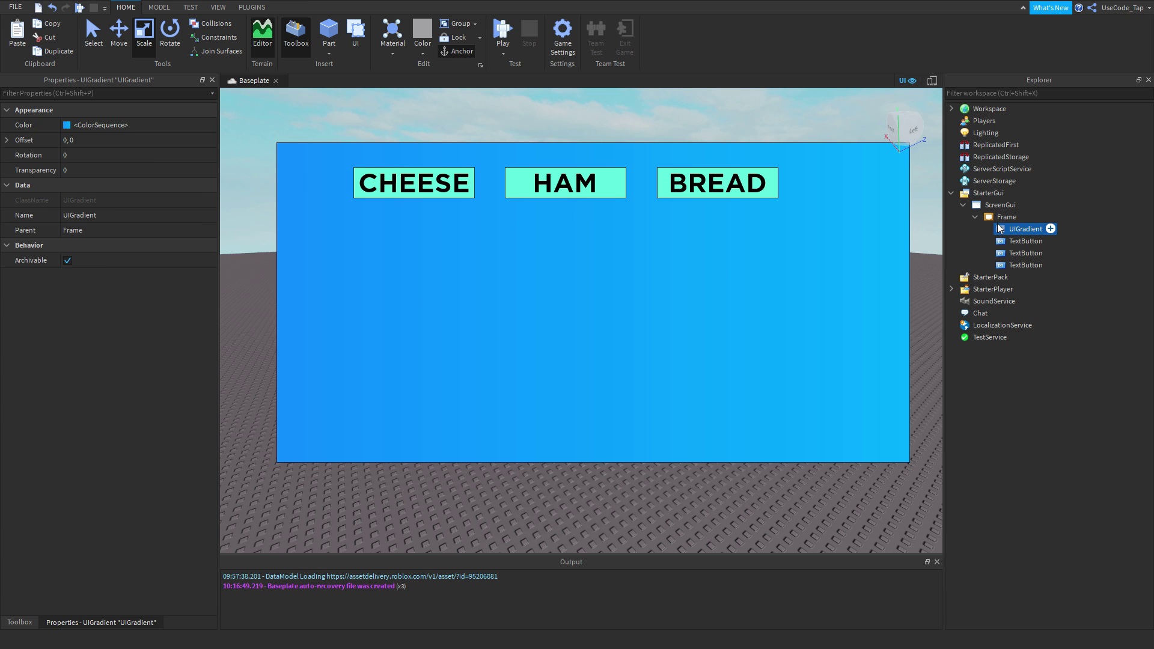
{"action": "left_click", "coordinate": [999, 220]}
{"action": "left_click", "coordinate": [1000, 229]}
{"action": "left_click", "coordinate": [1003, 219]}
{"action": "left_click_drag", "start_coordinate": [1008, 231], "coordinate": [1016, 240]}
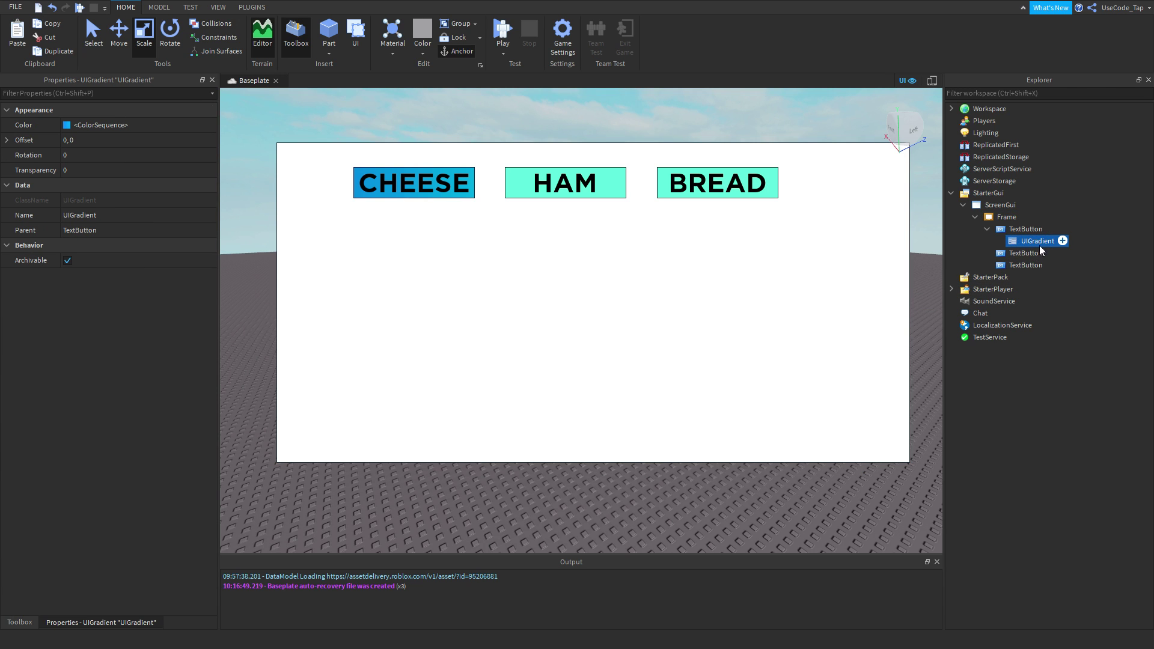
{"action": "key", "text": "ctrl+z"}
{"action": "left_click", "coordinate": [1016, 241]}
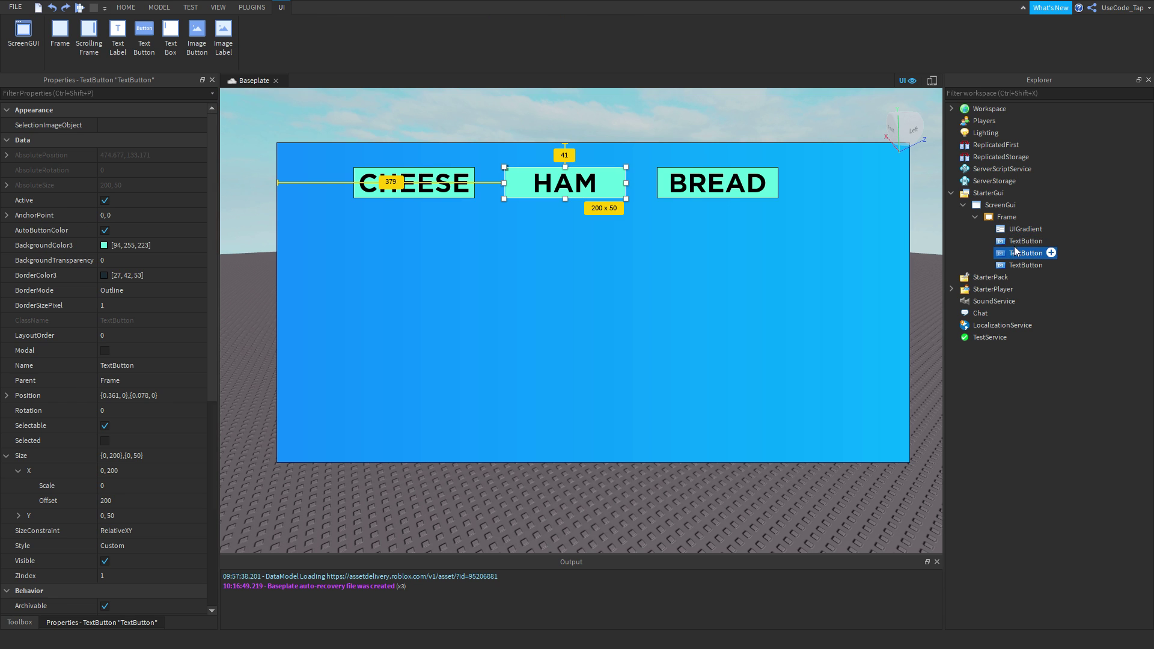
{"action": "scroll", "coordinate": [94, 276], "scroll_direction": "down", "scroll_amount": 8}
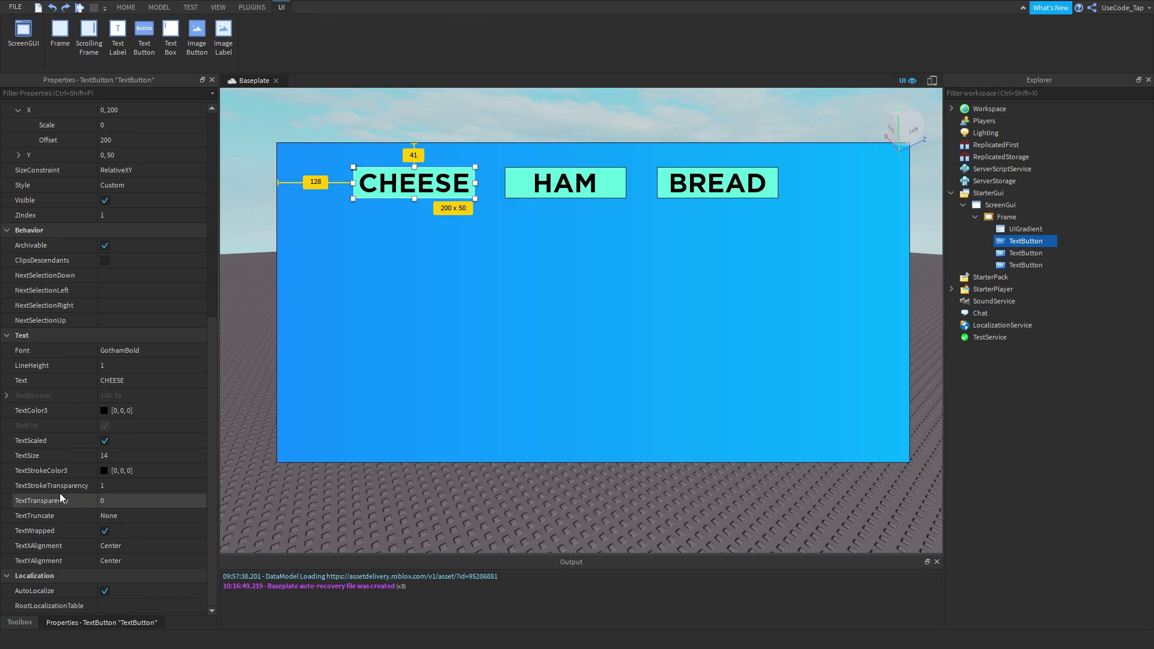
{"action": "scroll", "coordinate": [107, 456], "scroll_direction": "up", "scroll_amount": 8}
- Replace the Frame's UIGradient with a UIPadding object and expand its PaddingBottom values
{"action": "left_click", "coordinate": [1022, 230]}
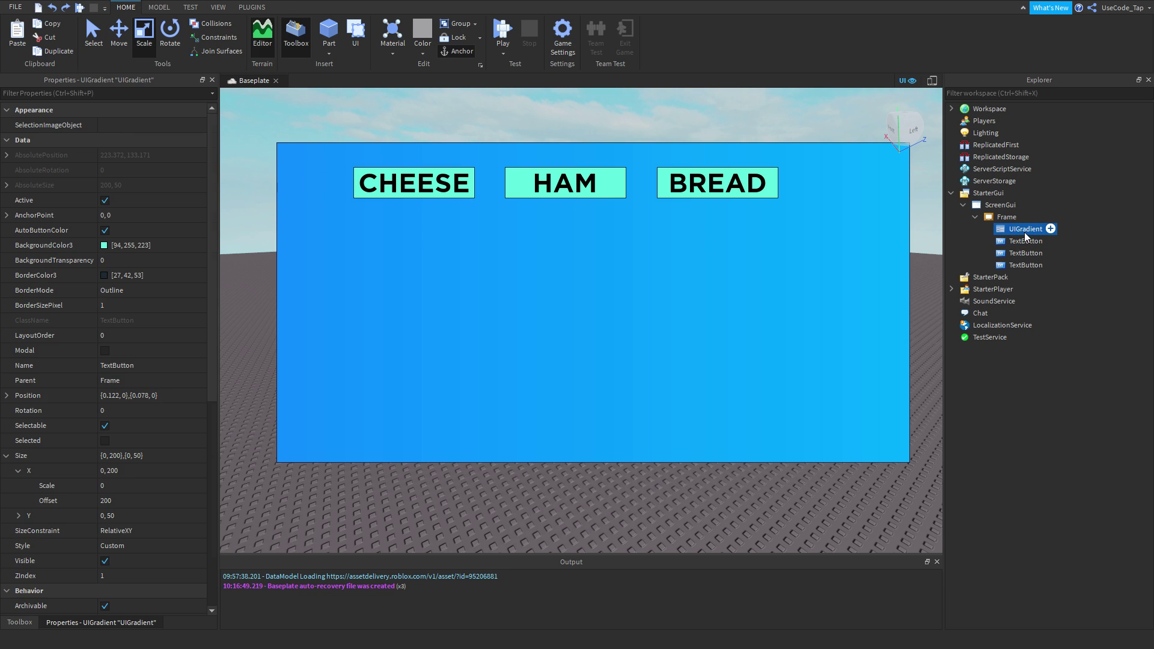
{"action": "key", "text": "Delete"}
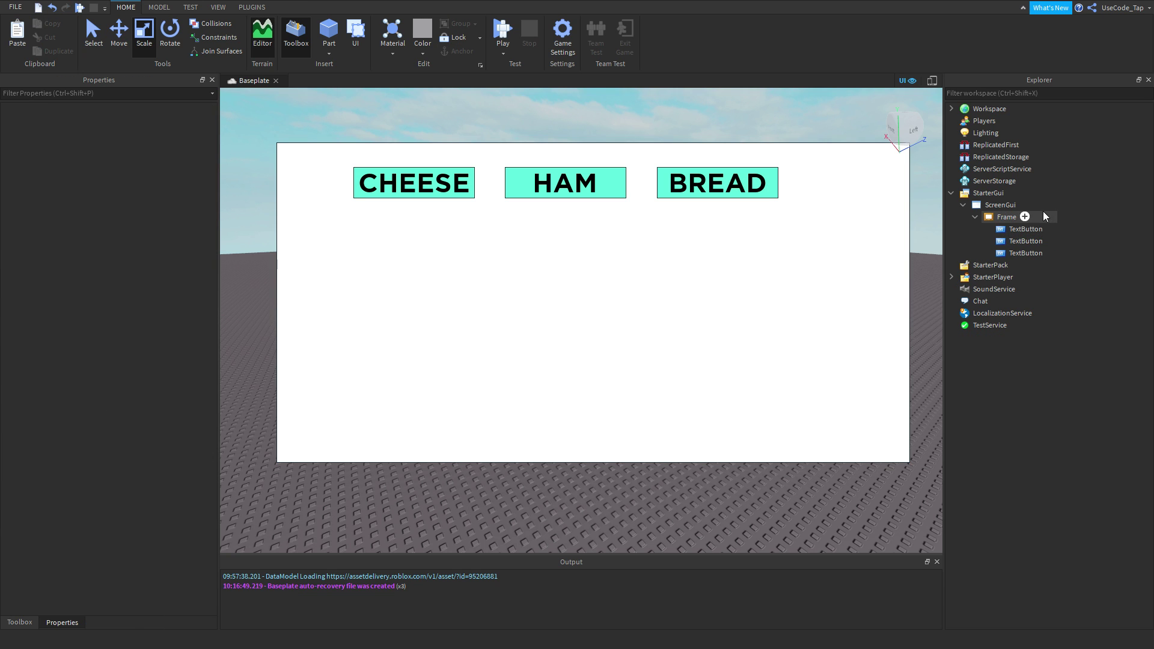
{"action": "left_click", "coordinate": [1025, 217]}
{"action": "scroll", "coordinate": [1016, 354], "scroll_direction": "down", "scroll_amount": 4}
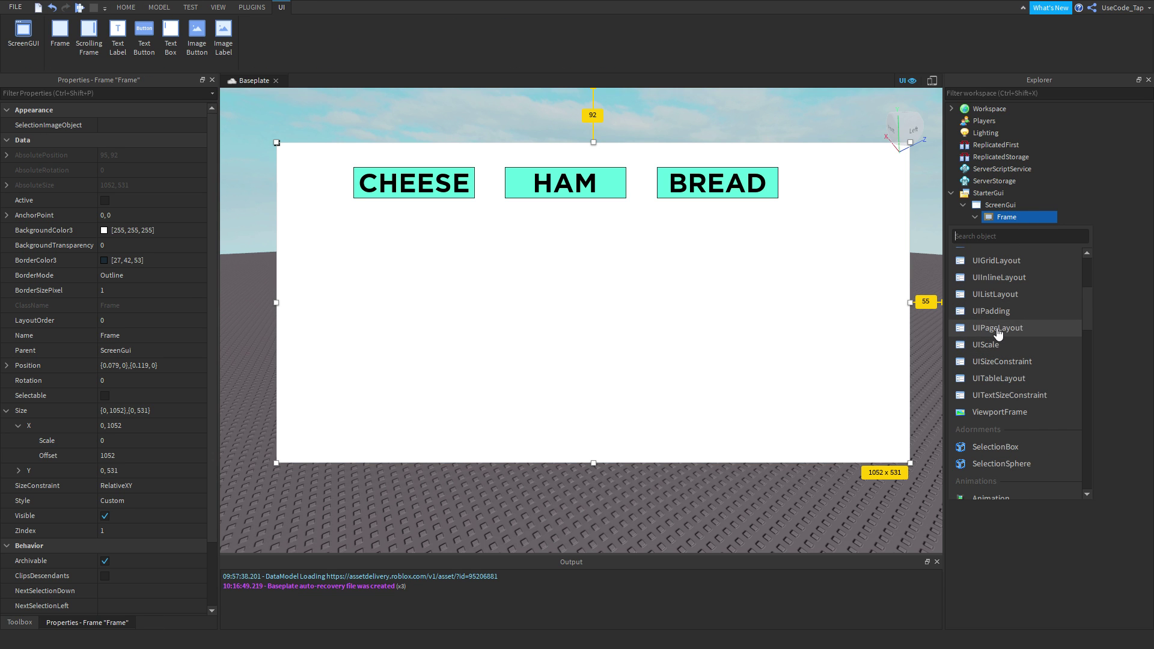
{"action": "left_click", "coordinate": [995, 371]}
{"action": "left_click", "coordinate": [1016, 241]}
{"action": "left_click", "coordinate": [1009, 232]}
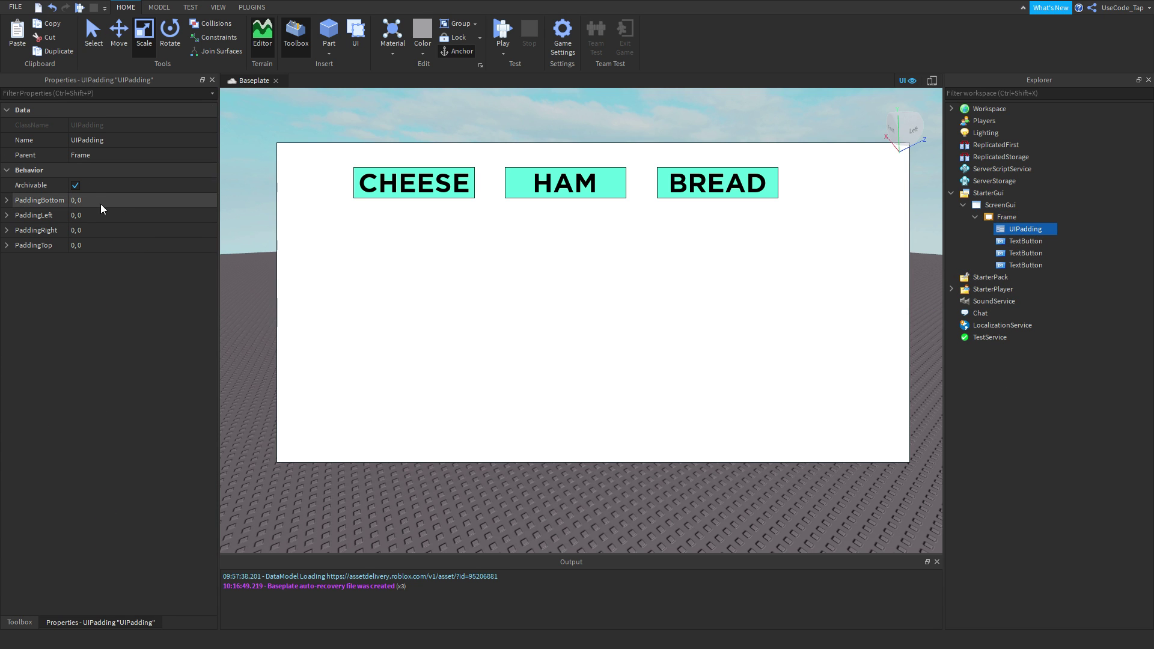
{"action": "left_click", "coordinate": [14, 203]}
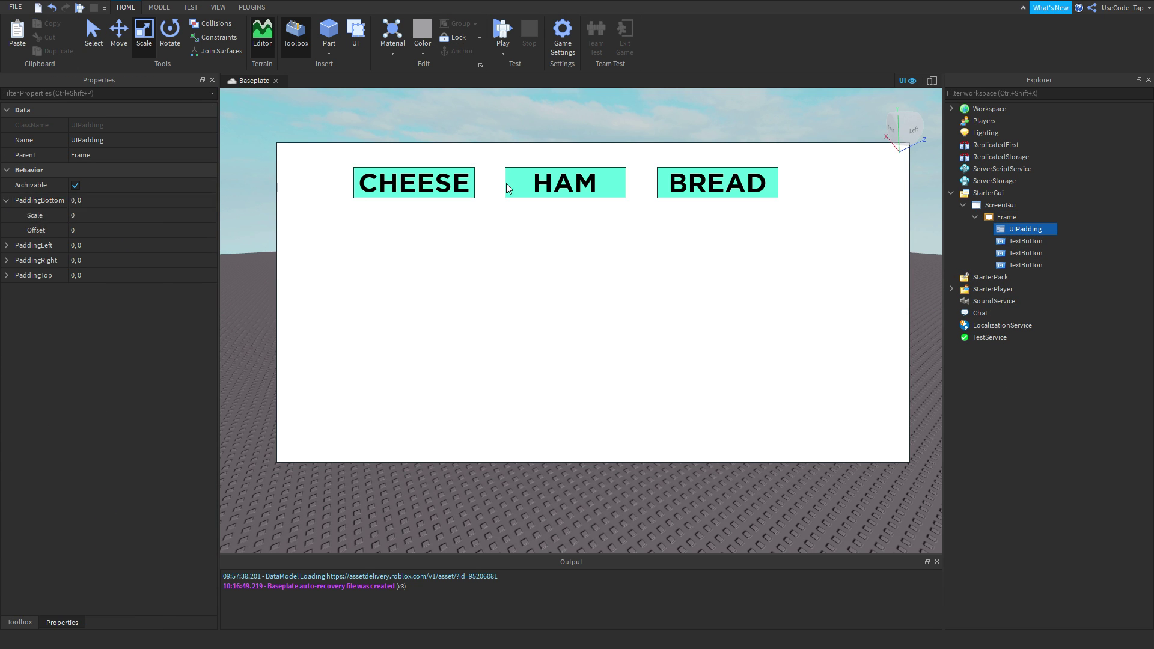
- Move the CHEESE TextButton directly below the HAM button in the Frame
{"action": "left_click", "coordinate": [505, 200]}
{"action": "left_click", "coordinate": [1025, 241]}
{"action": "left_click_drag", "start_coordinate": [421, 193], "coordinate": [576, 222]}
- Try PaddingBottom Offset values of 5 and 3 on the UIPadding
{"action": "left_click", "coordinate": [1025, 229]}
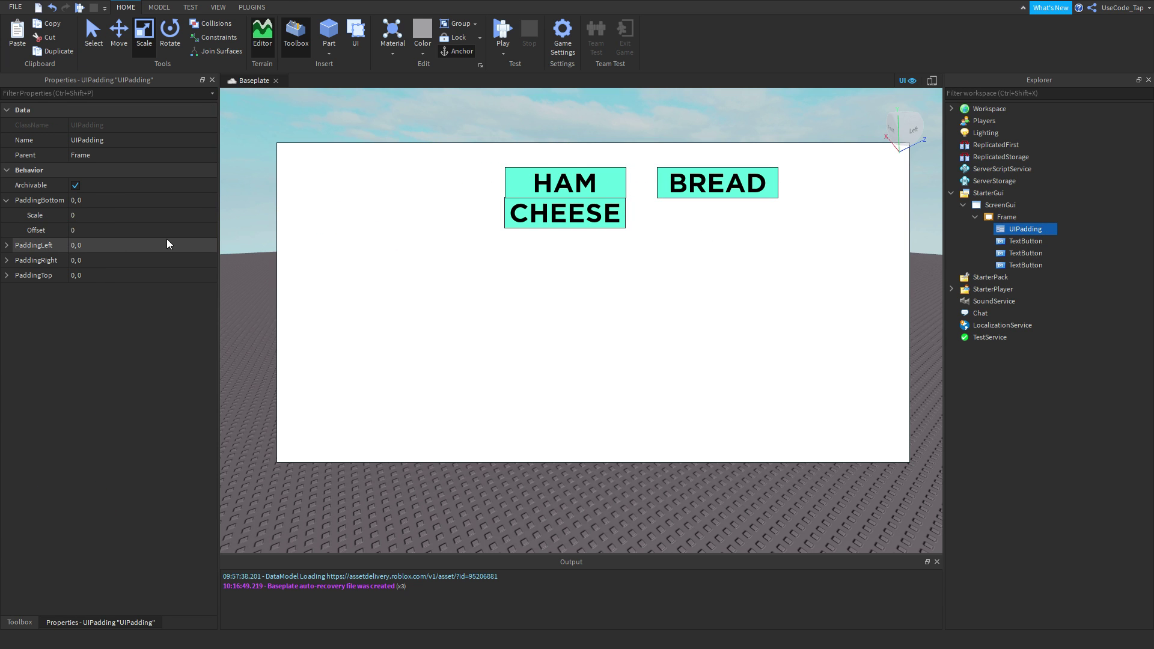
{"action": "left_click", "coordinate": [100, 230]}
{"action": "type", "text": "10"}
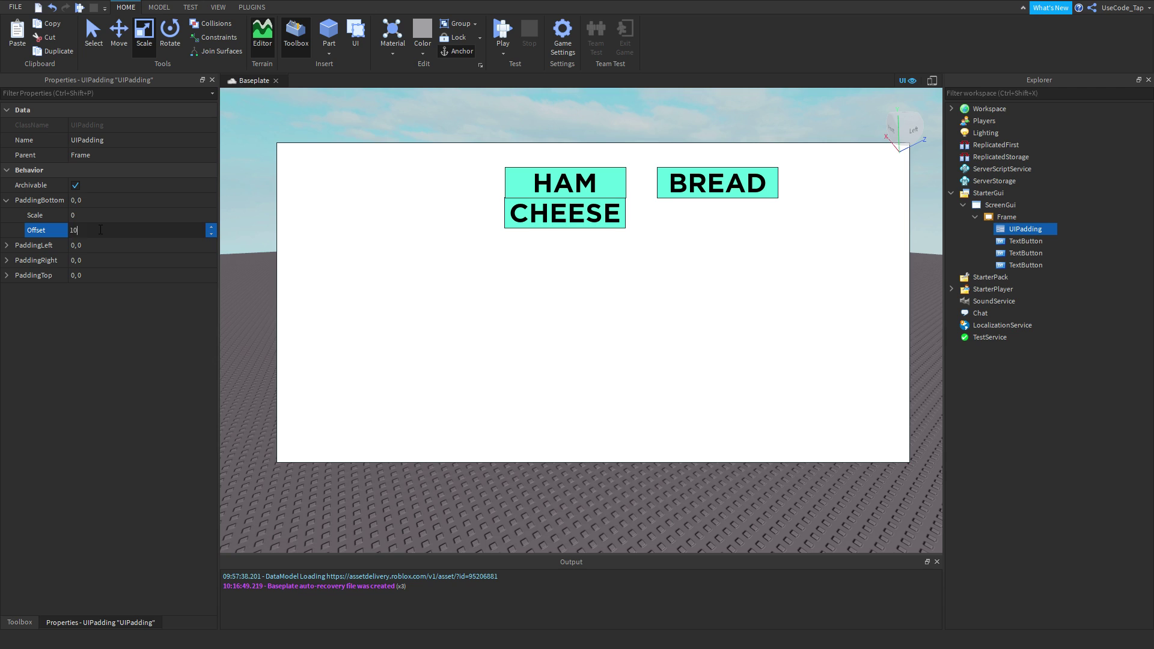
{"action": "key", "text": "BackSpace"}
{"action": "key", "text": "BackSpace"}
{"action": "type", "text": "5"}
{"action": "key", "text": "Return"}
{"action": "key", "text": "ctrl+z"}
{"action": "left_click", "coordinate": [103, 232]}
{"action": "type", "text": "3"}
{"action": "key", "text": "Return"}
- Delete the UIPadding and insert a UITableLayout into the Frame in its place
{"action": "left_click", "coordinate": [1023, 229]}
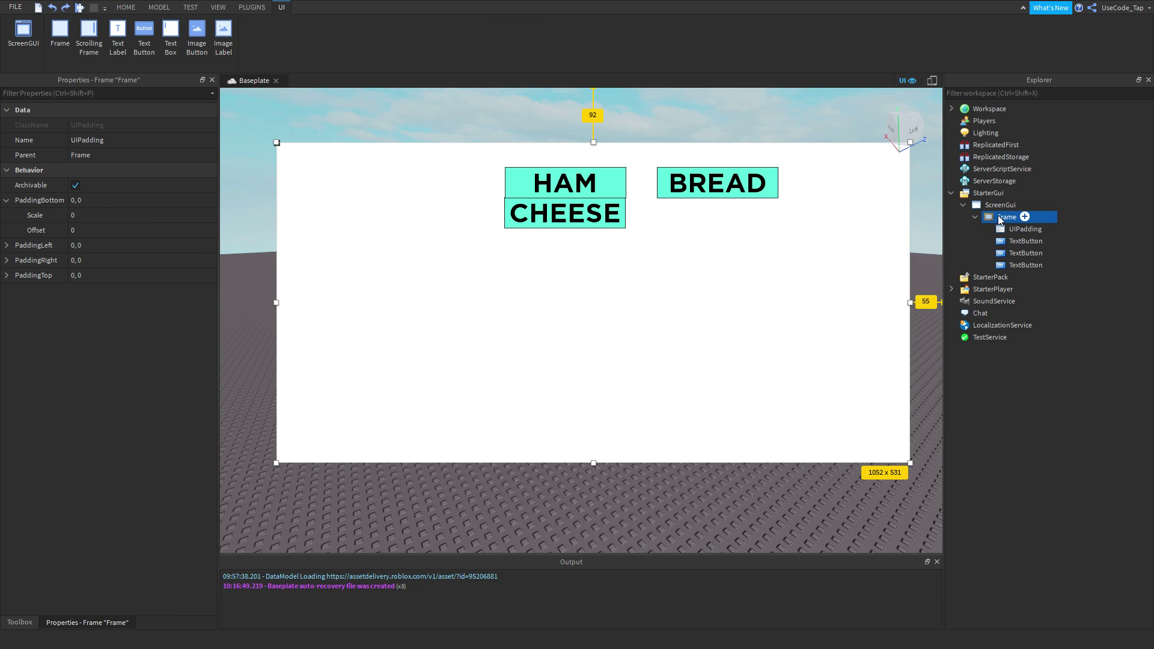
{"action": "key", "text": "Delete"}
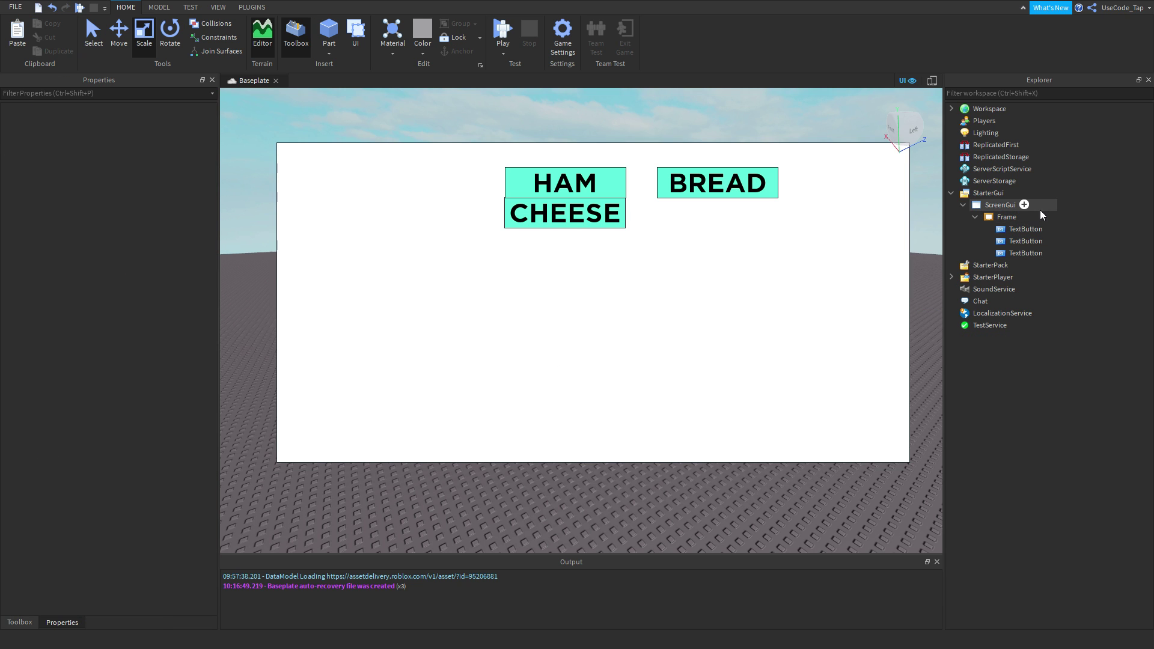
{"action": "left_click", "coordinate": [1025, 216]}
{"action": "scroll", "coordinate": [1014, 330], "scroll_direction": "down", "scroll_amount": 5}
{"action": "scroll", "coordinate": [1014, 331], "scroll_direction": "up", "scroll_amount": 5}
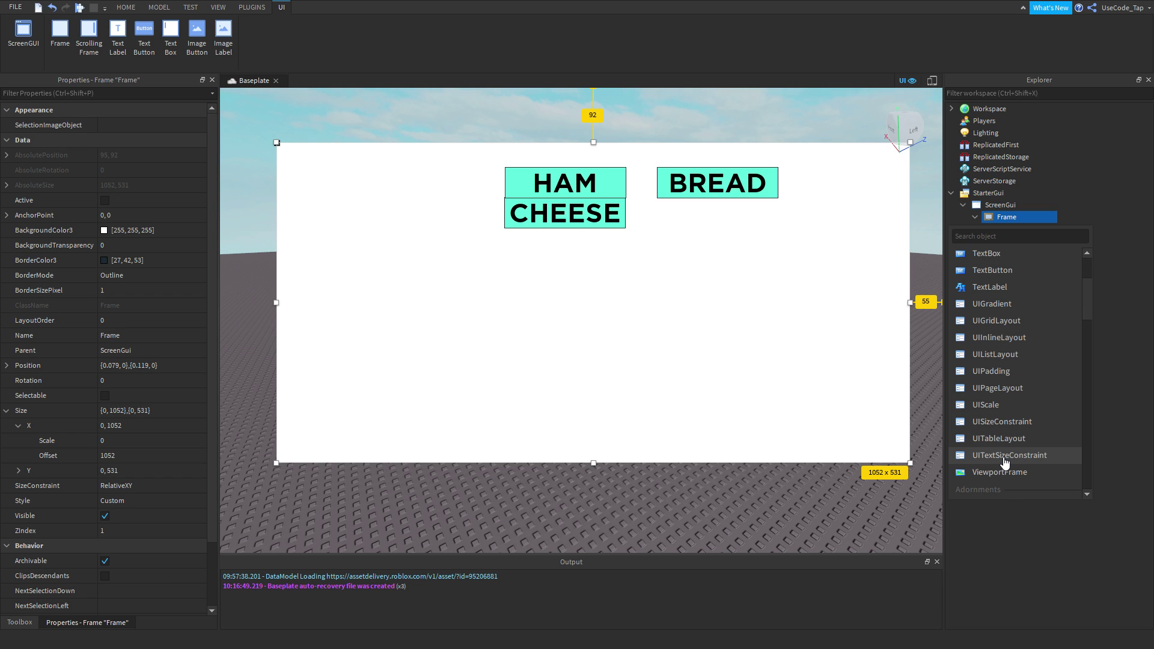
{"action": "scroll", "coordinate": [1016, 460], "scroll_direction": "down", "scroll_amount": 2}
{"action": "scroll", "coordinate": [1022, 459], "scroll_direction": "up", "scroll_amount": 2}
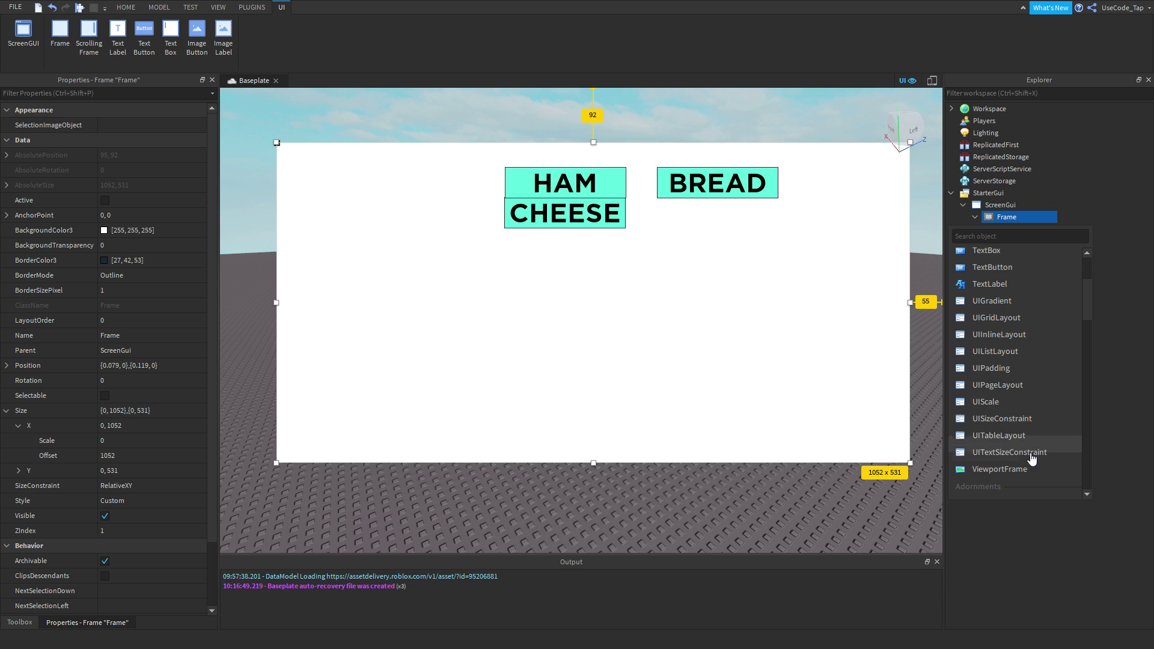
{"action": "left_click", "coordinate": [1000, 436]}
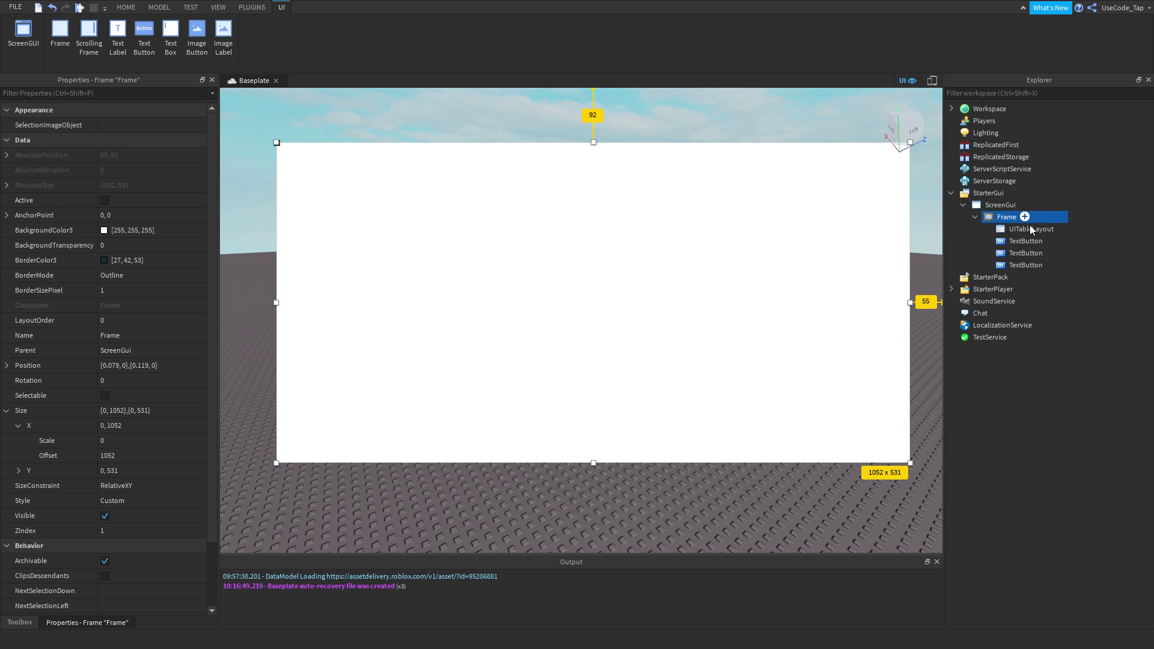
- Try enabling FillEmptySpaceColumns on the UITableLayout
{"action": "left_click", "coordinate": [1030, 227]}
{"action": "left_click", "coordinate": [101, 125]}
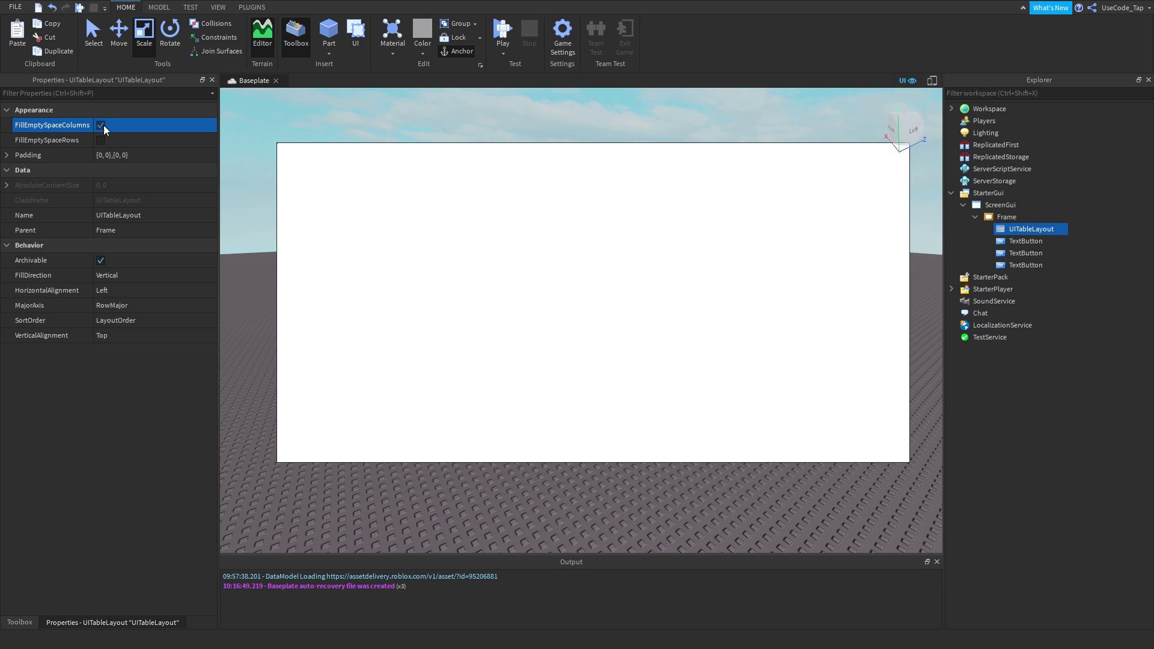
{"action": "left_click", "coordinate": [247, 173]}
{"action": "left_click", "coordinate": [989, 217]}
{"action": "left_click", "coordinate": [1003, 227]}
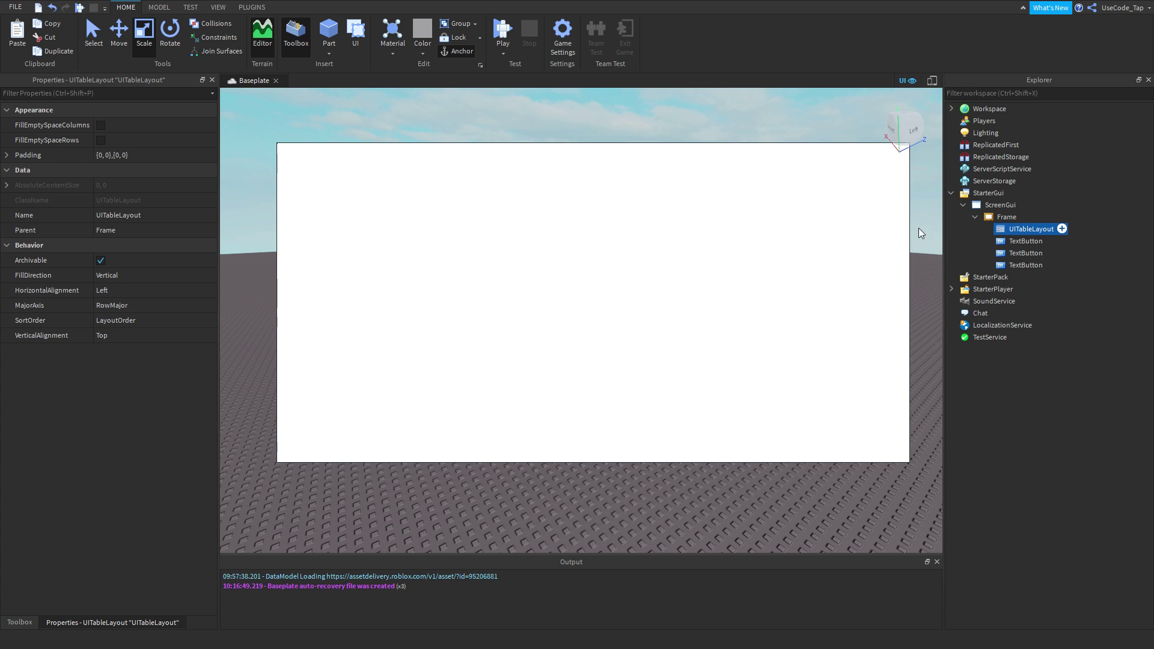
- Replace the Frame's UITableLayout with a UIListLayout
{"action": "left_click", "coordinate": [1013, 220]}
{"action": "left_click", "coordinate": [1037, 232]}
{"action": "key", "text": "Delete"}
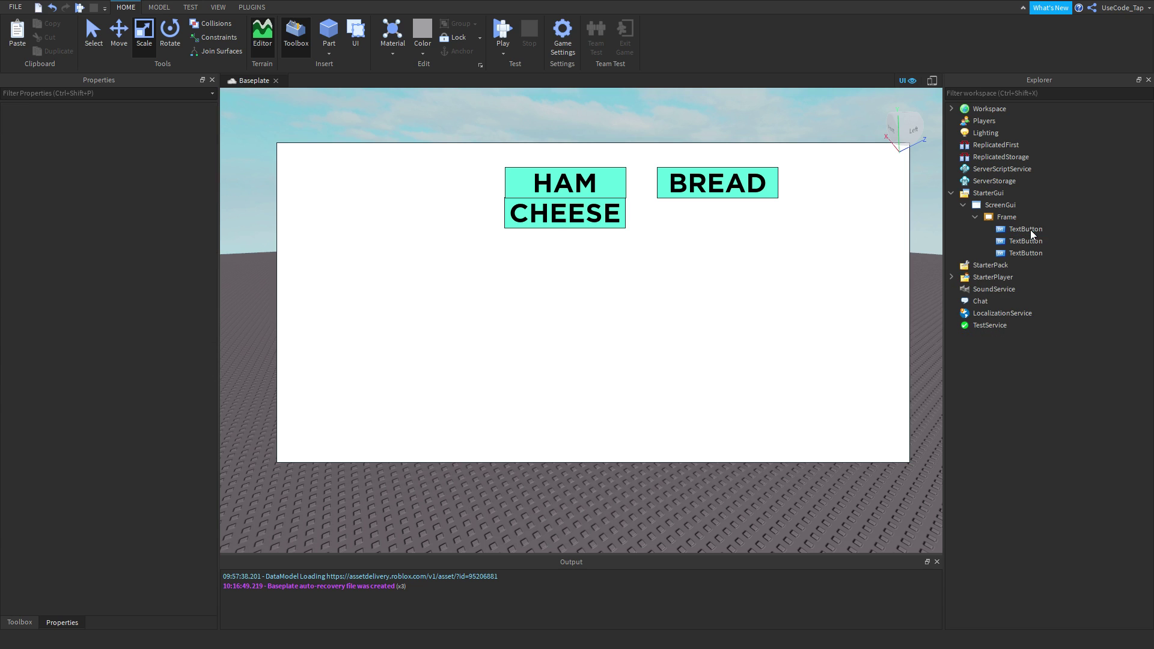
{"action": "left_click", "coordinate": [1025, 217]}
{"action": "scroll", "coordinate": [1010, 419], "scroll_direction": "down", "scroll_amount": 3}
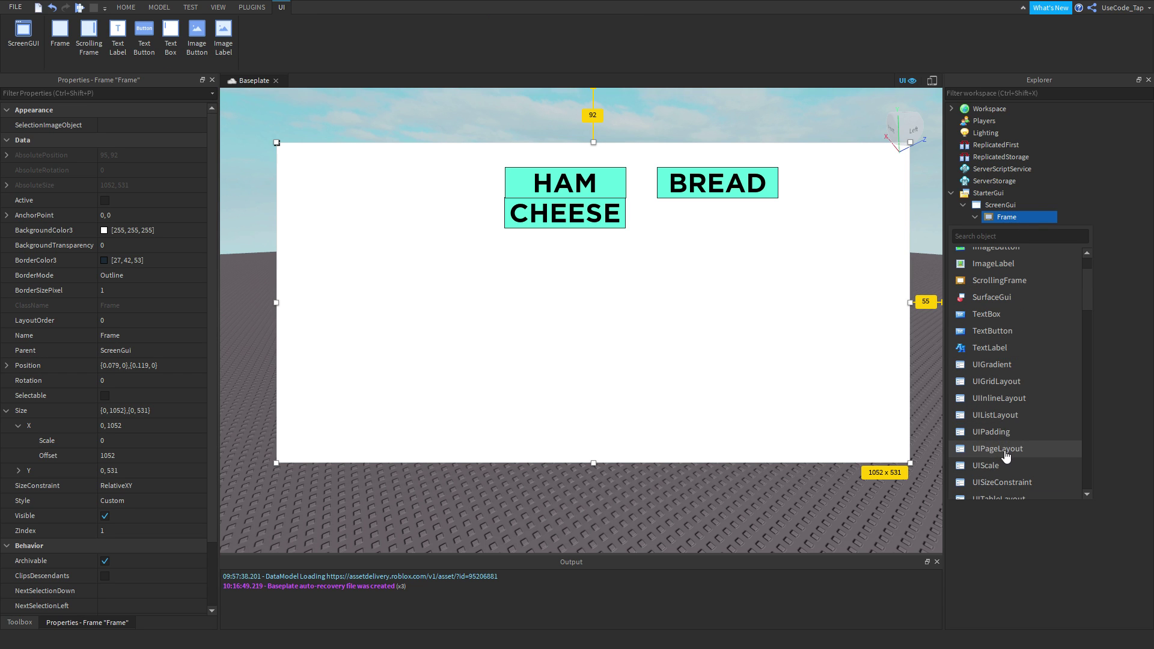
{"action": "left_click", "coordinate": [1001, 415]}
{"action": "left_click", "coordinate": [1024, 251]}
{"action": "left_click", "coordinate": [1018, 273]}
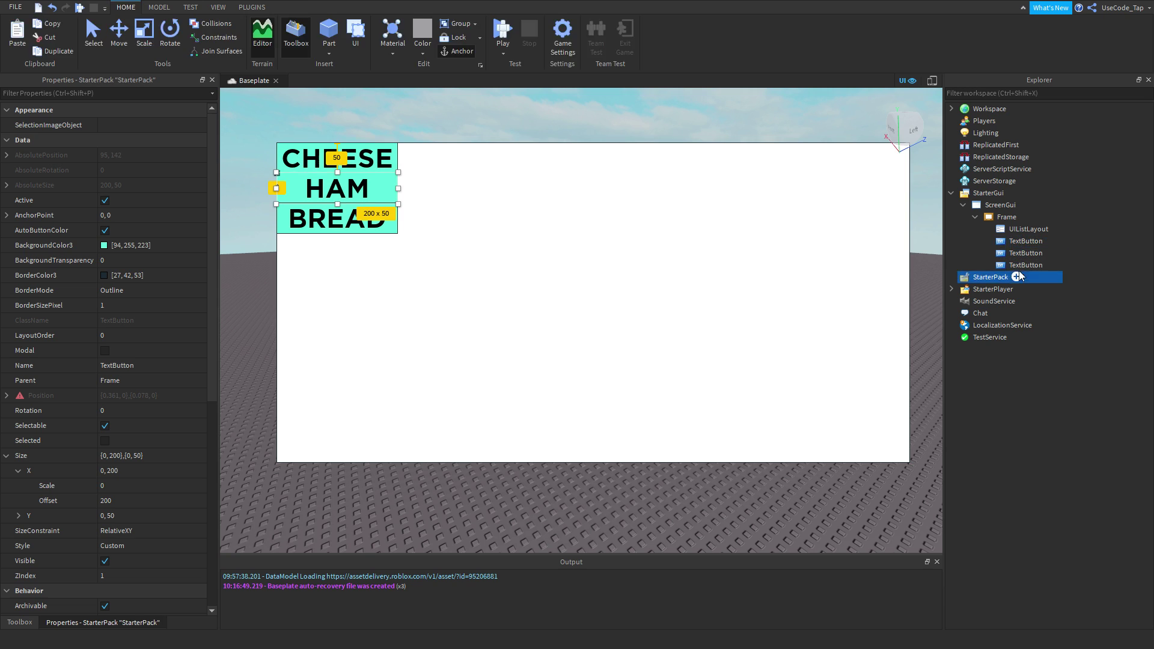
{"action": "left_click", "coordinate": [1020, 241]}
- Try the Horizontal FillDirection on the UIListLayout and return it to Vertical
{"action": "left_click", "coordinate": [1022, 227]}
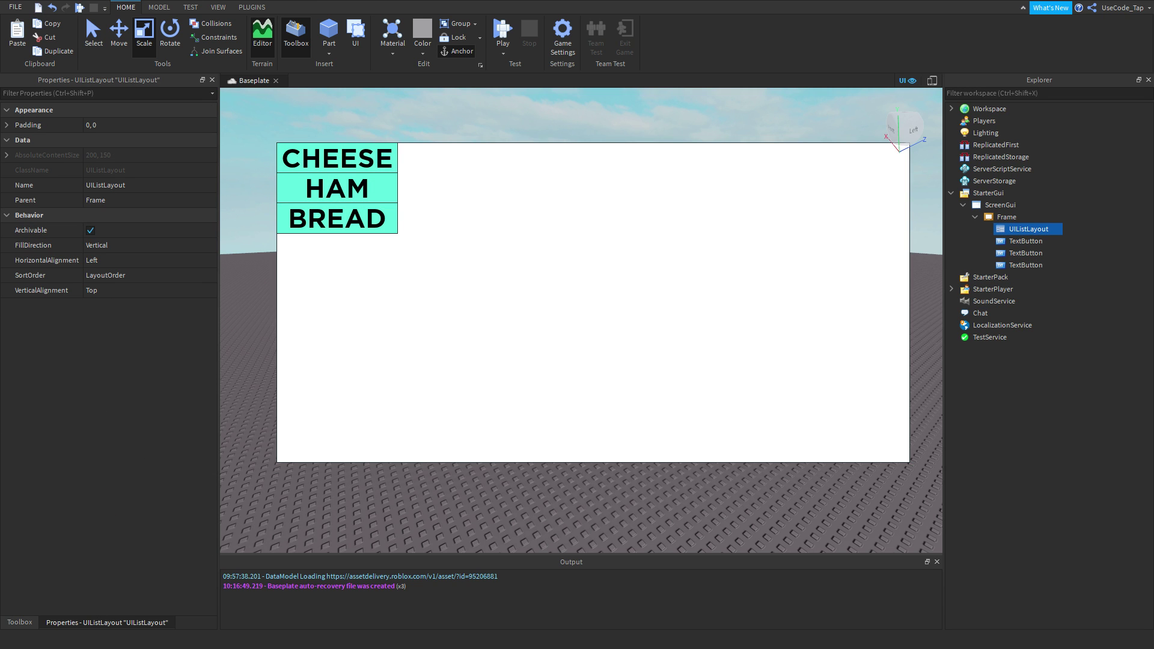
{"action": "left_click", "coordinate": [115, 251]}
{"action": "left_click", "coordinate": [114, 261]}
{"action": "left_click", "coordinate": [119, 245]}
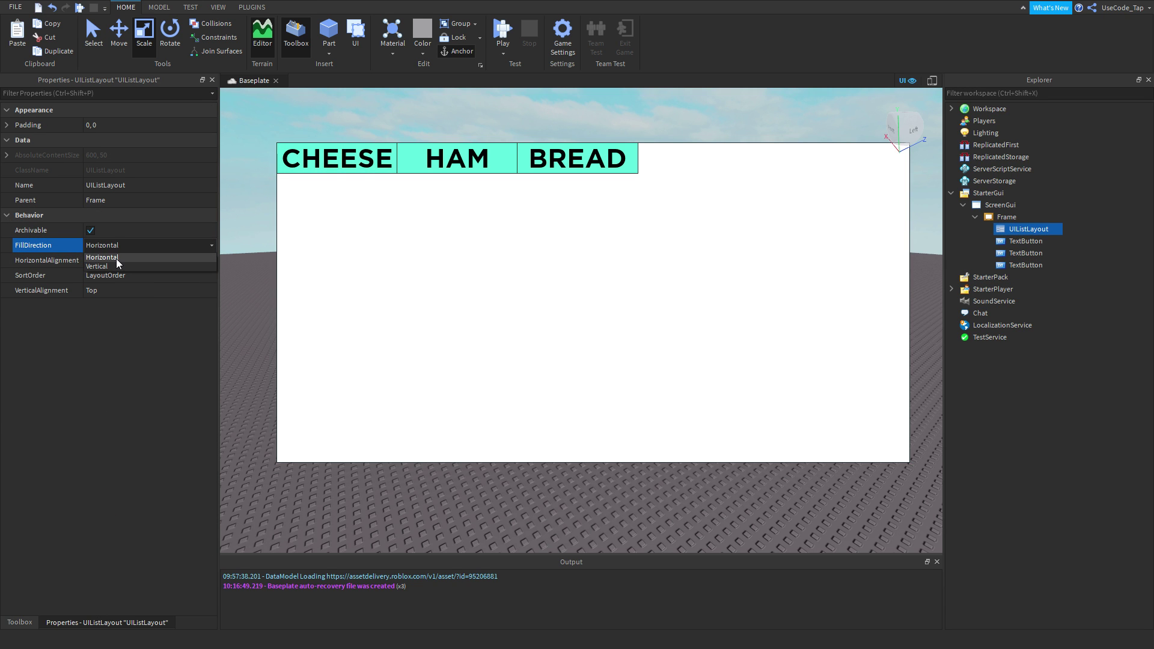
{"action": "left_click", "coordinate": [117, 268]}
- Try a Padding of 5, 5 on the UIListLayout and restore it to 0,0
{"action": "left_click", "coordinate": [107, 125]}
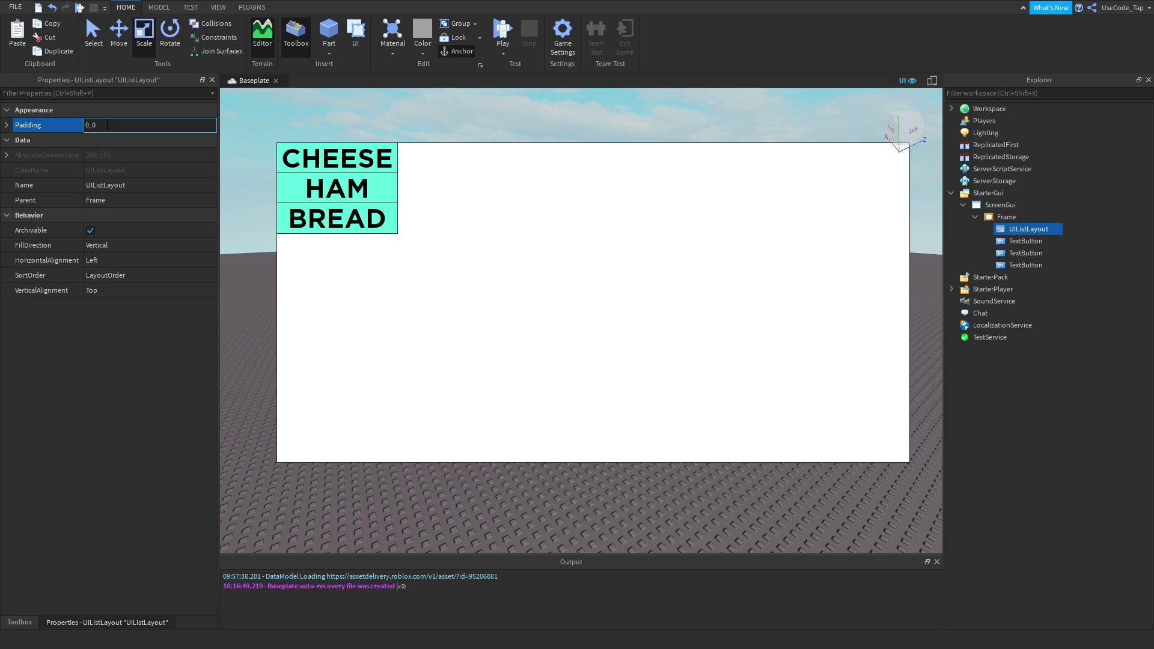
{"action": "type", "text": "05"}
{"action": "key", "text": "BackSpace"}
{"action": "key", "text": "BackSpace"}
{"action": "type", "text": "5, 5"}
{"action": "key", "text": "Return"}
{"action": "key", "text": "ctrl+z"}
{"action": "left_click", "coordinate": [106, 123]}
{"action": "type", "text": "0,0"}
- Enlarge the CHEESE TextButton to about 238 x 141 within the list layout and clear the selection
{"action": "left_click", "coordinate": [1013, 241]}
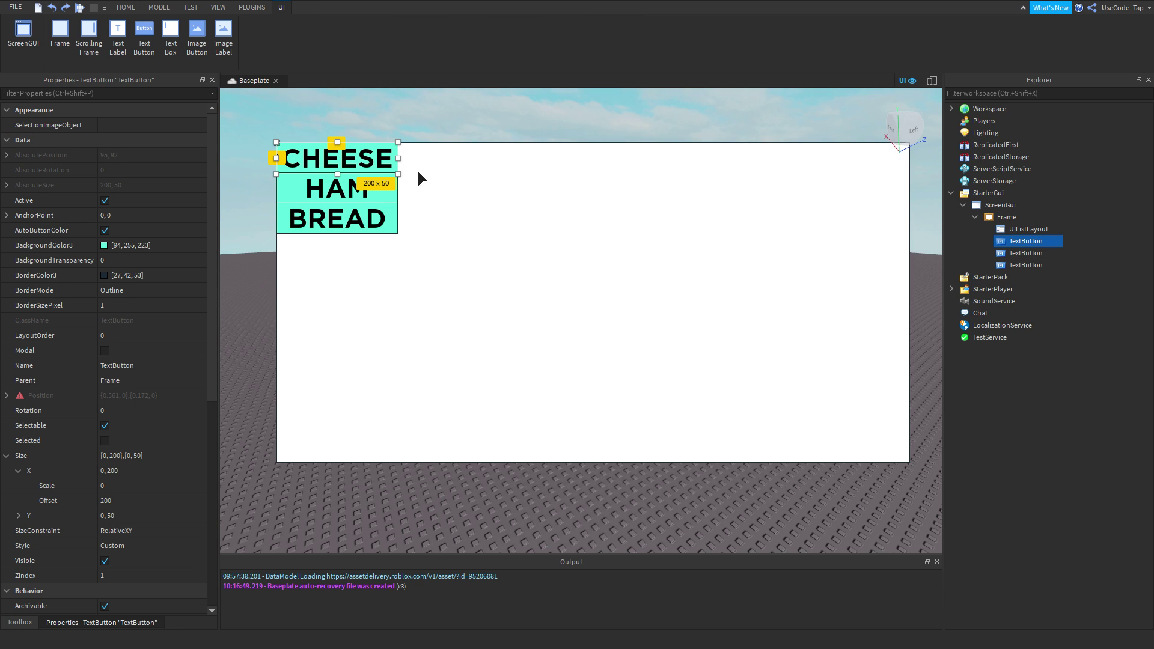
{"action": "left_click_drag", "start_coordinate": [397, 174], "coordinate": [420, 207]}
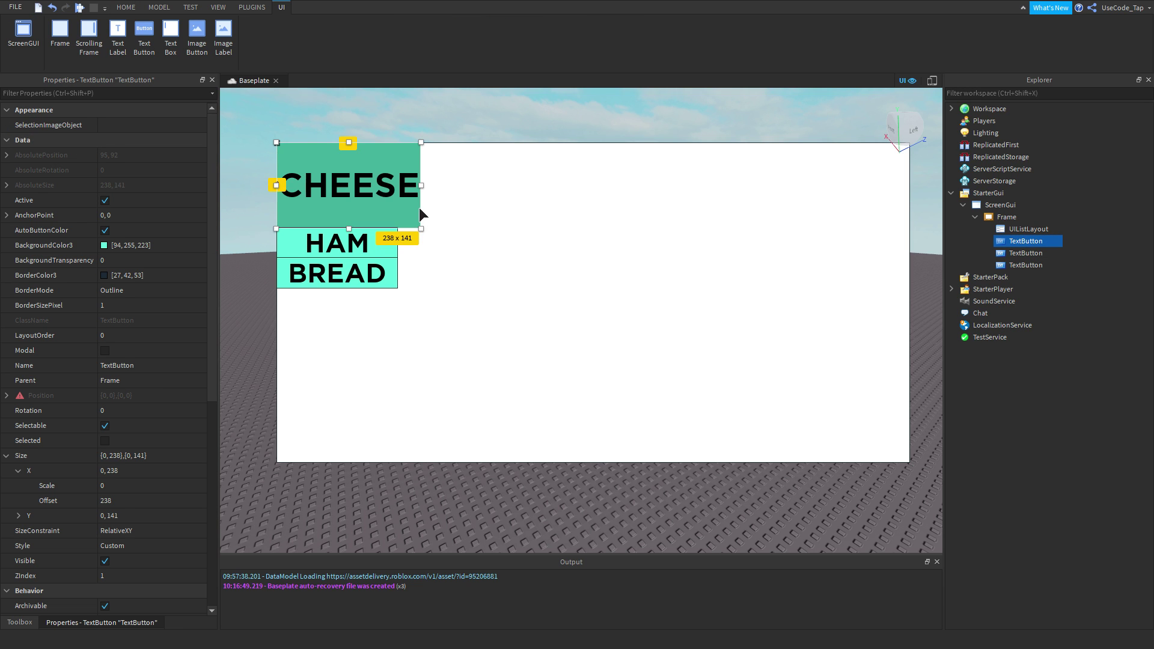
{"action": "left_click", "coordinate": [456, 151]}
{"action": "left_click", "coordinate": [323, 249]}
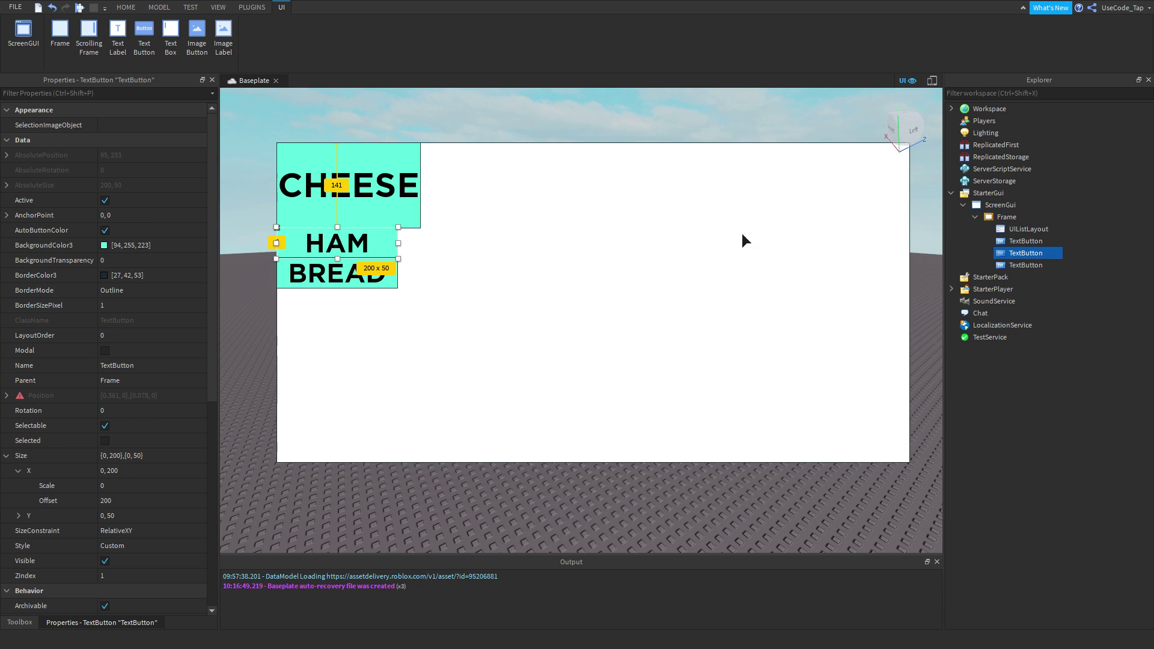
{"action": "left_click", "coordinate": [385, 175]}
{"action": "left_click", "coordinate": [408, 112]}
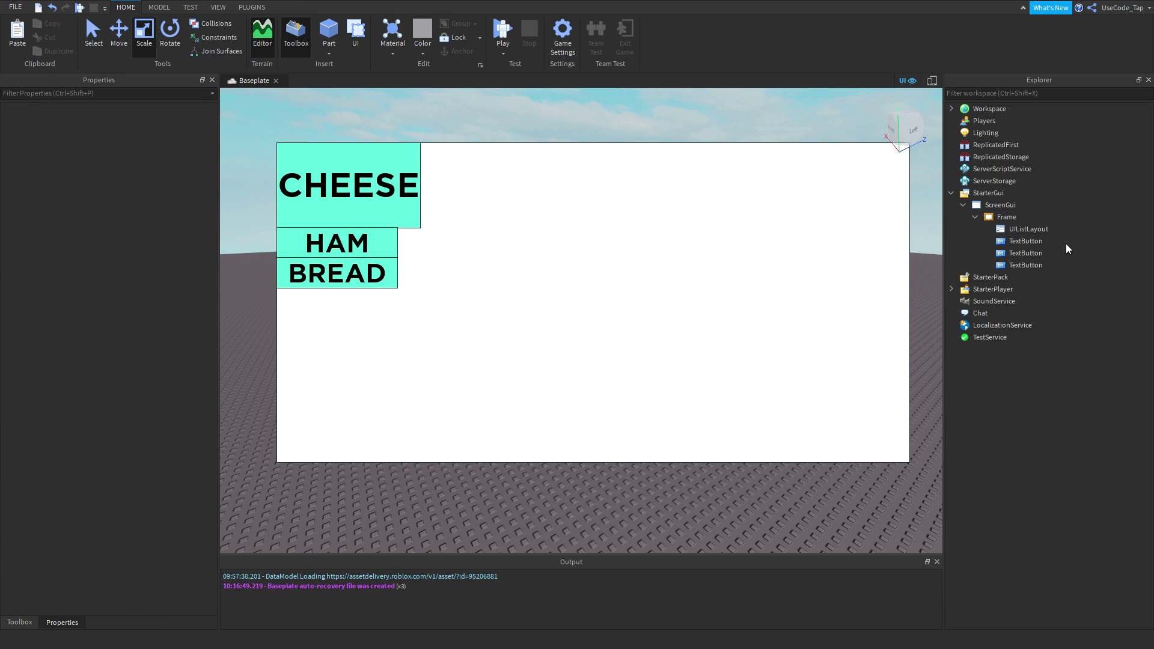
- Try swapping the Frame's UIListLayout for a UIGridLayout, and undo the swap
{"action": "left_click", "coordinate": [1023, 229]}
{"action": "key", "text": "Delete"}
{"action": "left_click", "coordinate": [1025, 218]}
{"action": "type", "text": "gr"}
{"action": "left_click", "coordinate": [993, 290]}
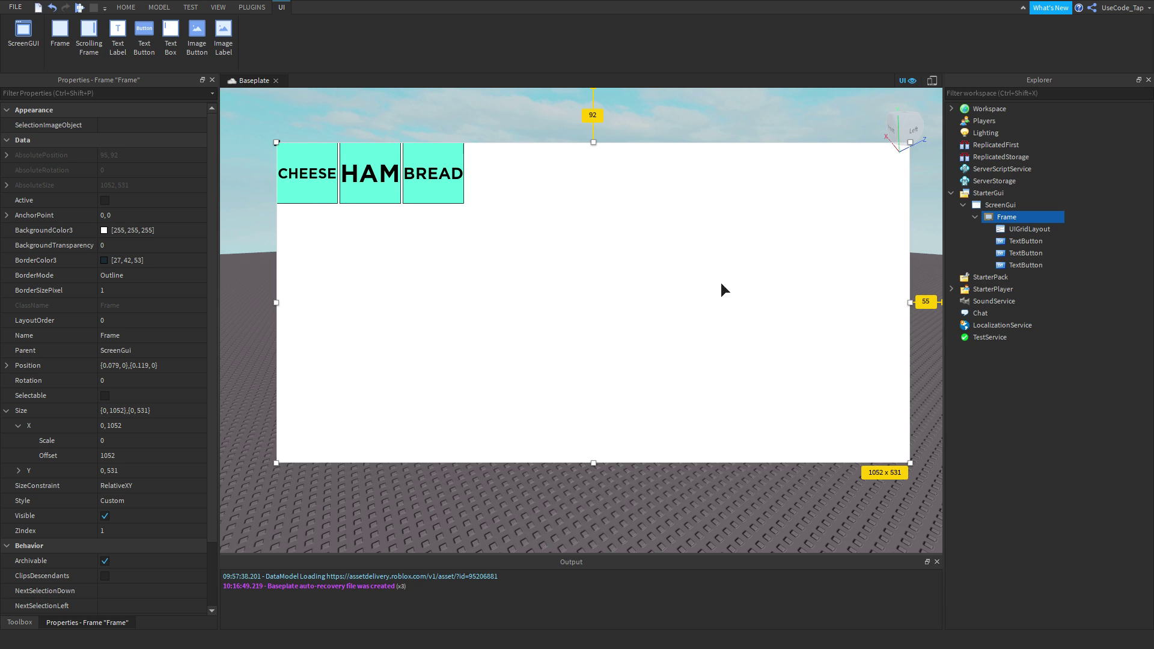
{"action": "left_click", "coordinate": [329, 195]}
{"action": "key", "text": "ctrl+z"}
{"action": "key", "text": "ctrl+z"}
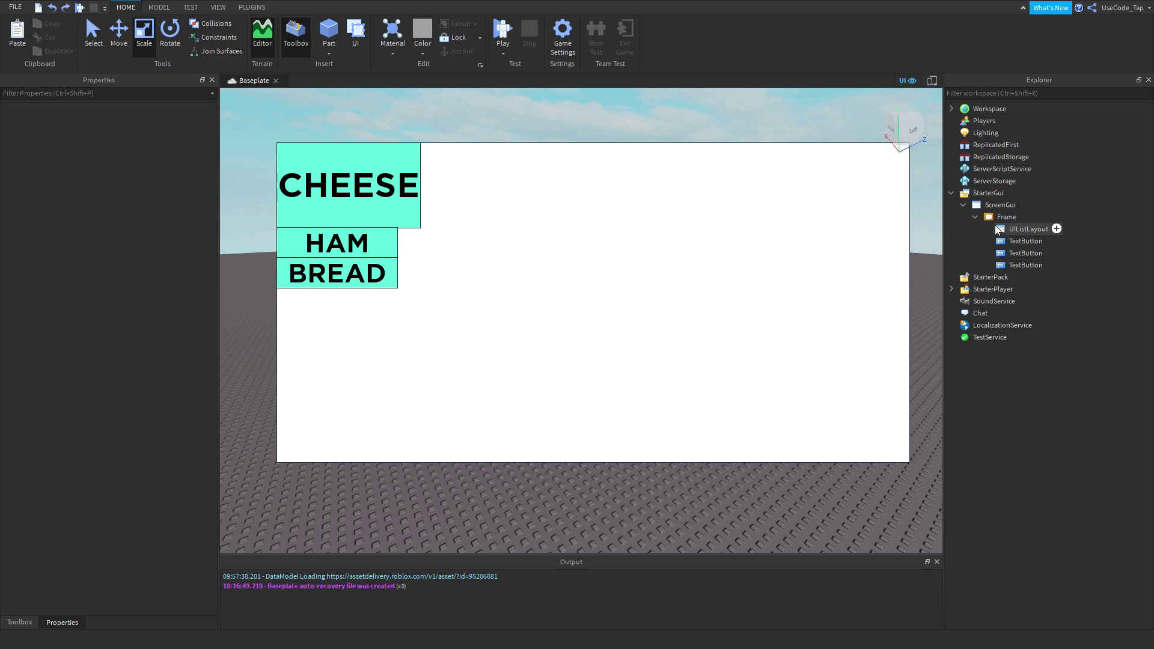
- Undo the CHEESE TextButton's enlargement and delete the UIListLayout from the Frame
{"action": "left_click", "coordinate": [994, 226]}
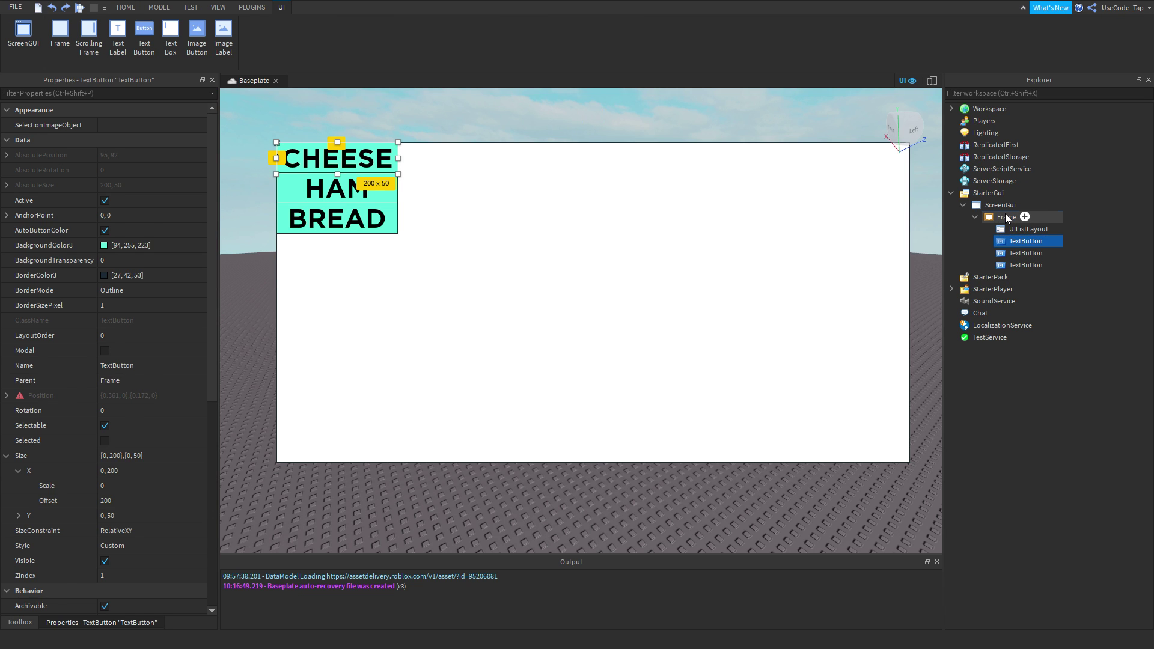
{"action": "left_click", "coordinate": [1005, 215]}
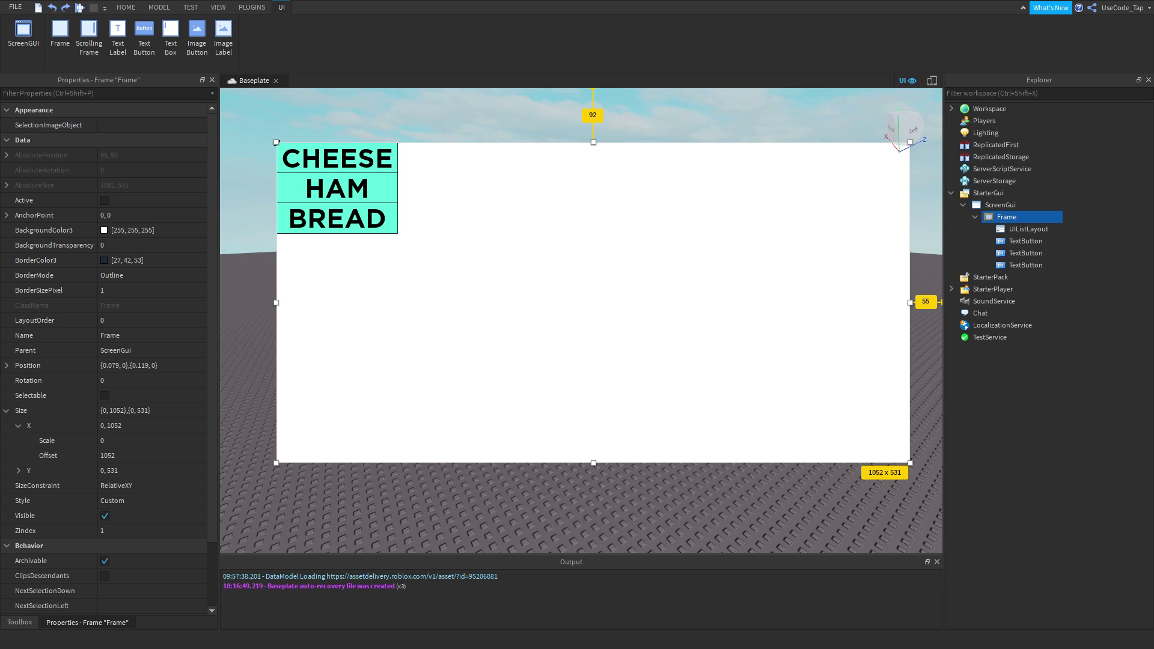
{"action": "left_click", "coordinate": [1022, 229]}
{"action": "left_click", "coordinate": [1023, 228]}
{"action": "left_click", "coordinate": [1007, 219]}
{"action": "left_click", "coordinate": [1004, 228]}
{"action": "key", "text": "Delete"}
- Add a UISizeConstraint to the Frame and nudge the CHEESE TextButton slightly below HAM
{"action": "left_click", "coordinate": [1026, 221]}
{"action": "type", "text": "size"}
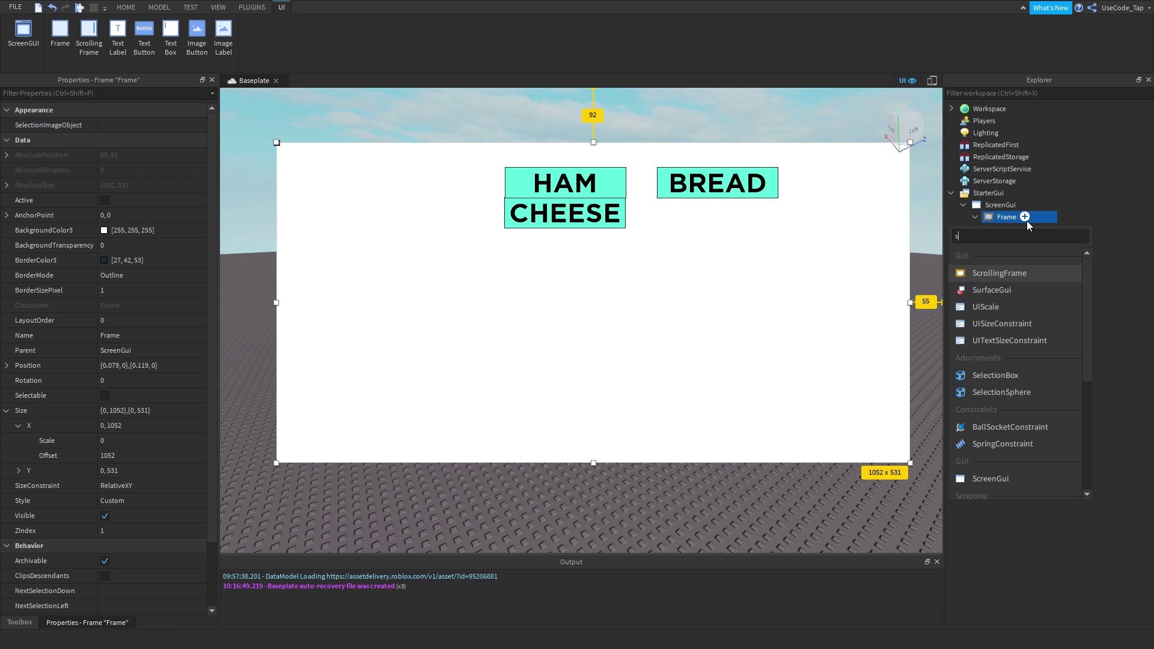
{"action": "key", "text": "Return"}
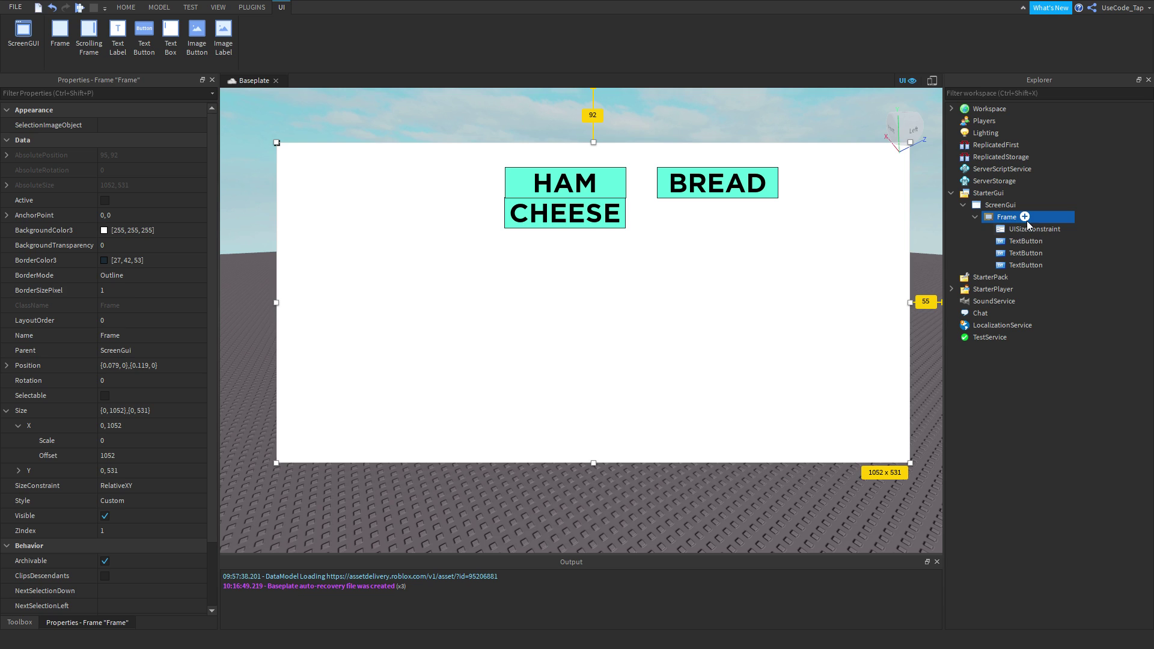
{"action": "left_click", "coordinate": [1016, 240]}
{"action": "left_click_drag", "start_coordinate": [561, 225], "coordinate": [561, 226]}
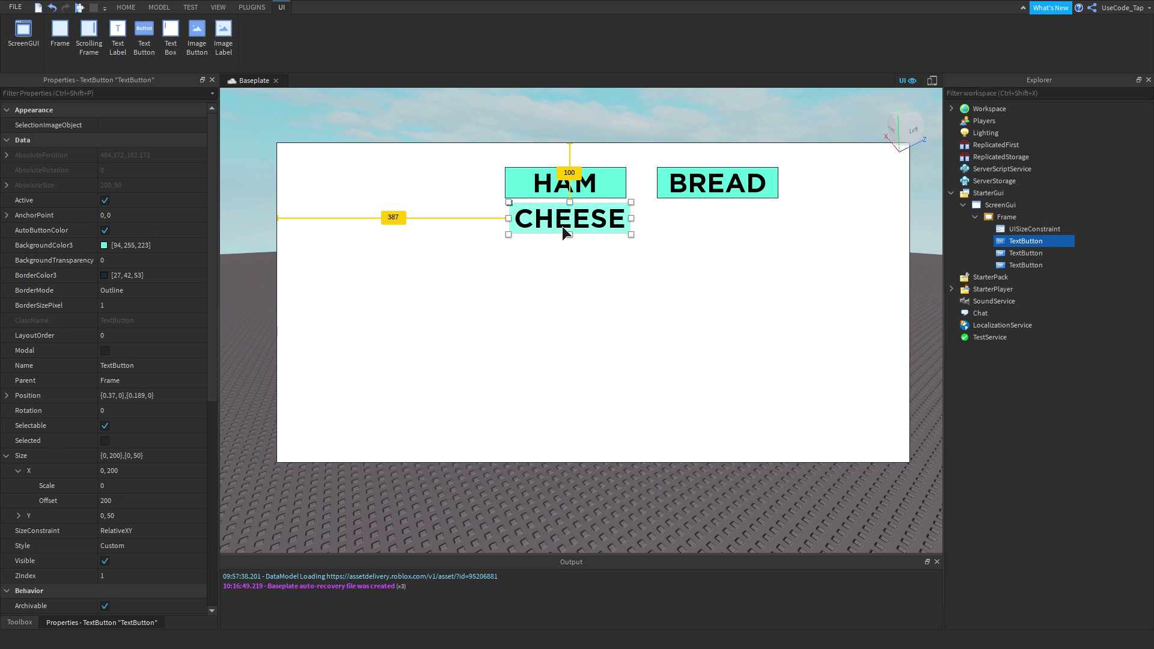
- Set the UISizeConstraint's MaxSize to 25 for both X and Y
{"action": "left_click", "coordinate": [1034, 229]}
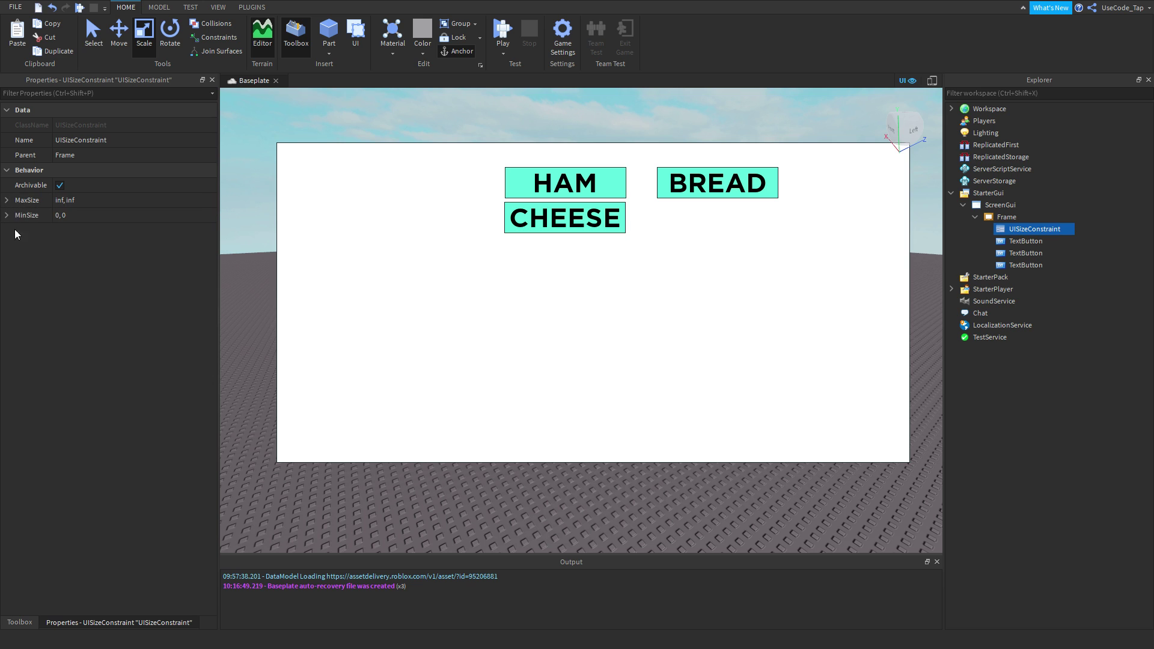
{"action": "left_click", "coordinate": [6, 200]}
{"action": "left_click", "coordinate": [70, 214]}
{"action": "type", "text": "2"}
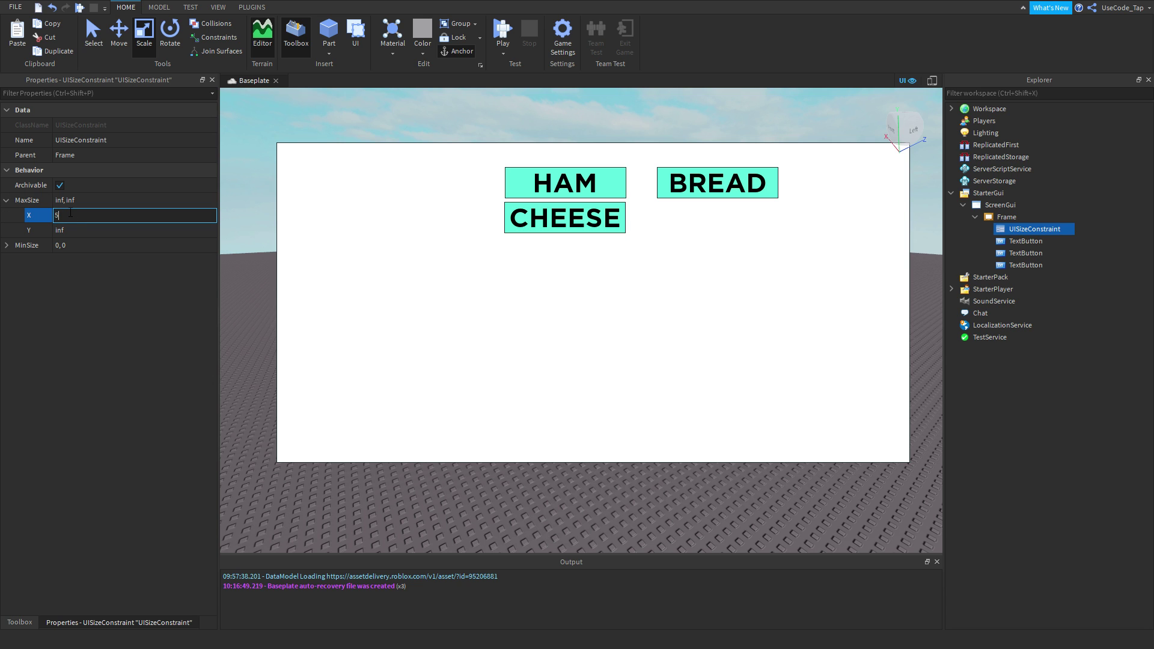
{"action": "type", "text": "5"}
{"action": "key", "text": "Return"}
{"action": "left_click", "coordinate": [84, 230]}
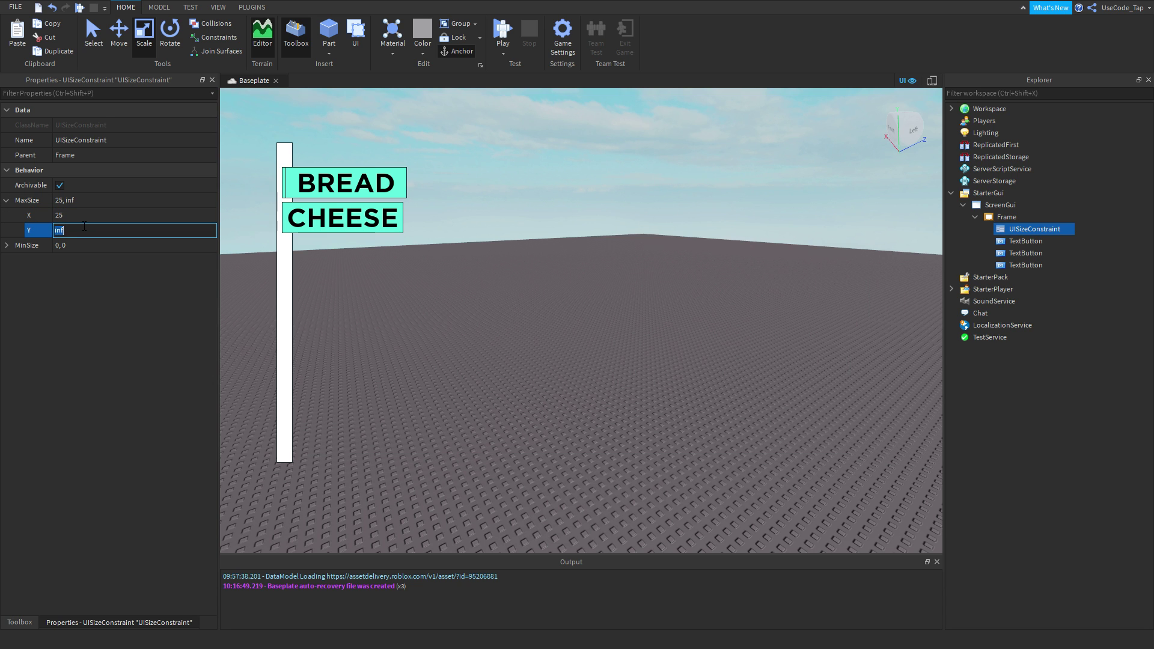
{"action": "type", "text": "25"}
{"action": "key", "text": "Return"}
- Reparent the UISizeConstraint to the CHEESE TextButton and move that button to about 247 px across and 164 px down in the Frame
{"action": "mouse_move", "coordinate": [1023, 228]}
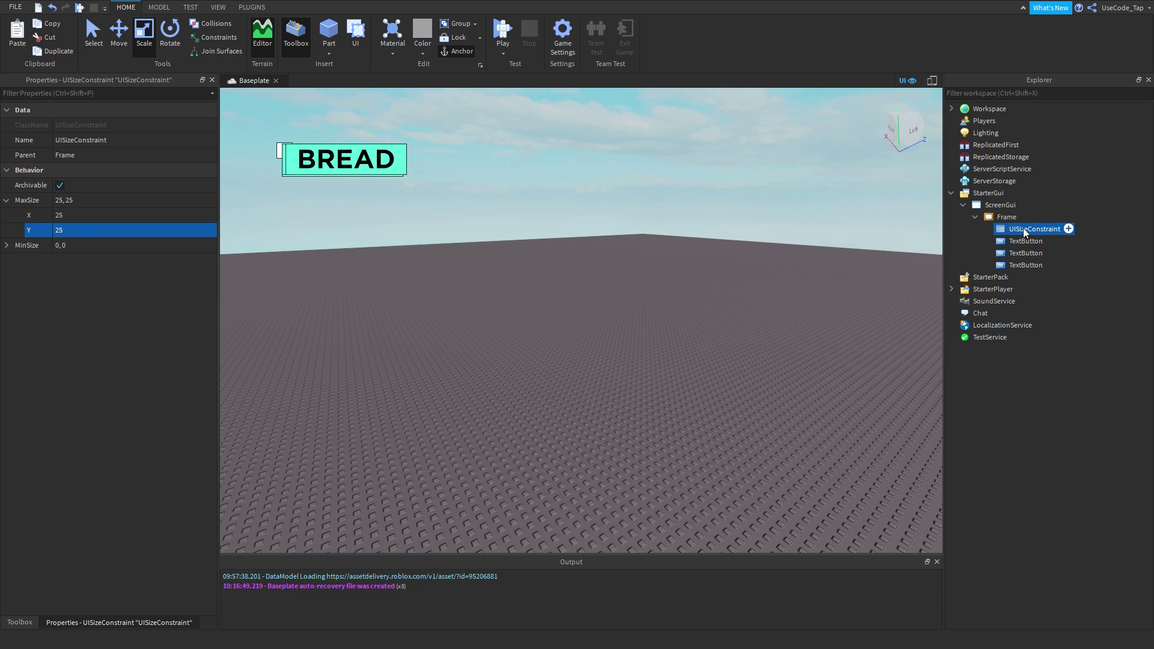
{"action": "left_click_drag", "start_coordinate": [1010, 222], "coordinate": [1010, 243]}
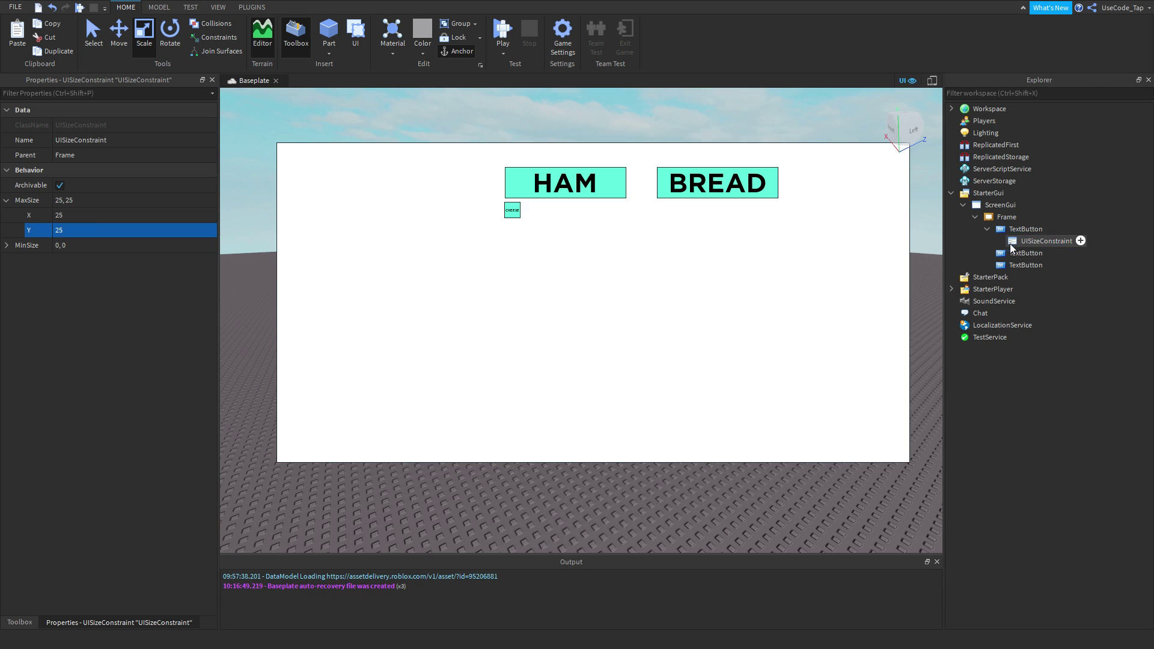
{"action": "left_click", "coordinate": [1022, 228]}
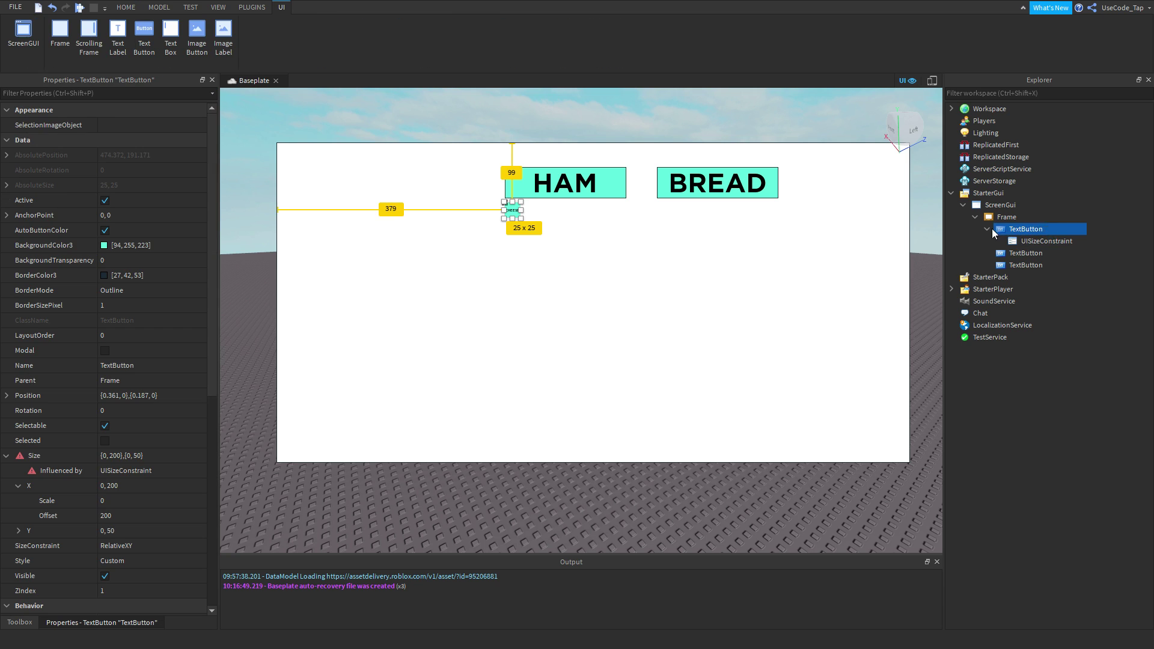
{"action": "left_click_drag", "start_coordinate": [512, 210], "coordinate": [433, 248]}
{"action": "left_click", "coordinate": [465, 239]}
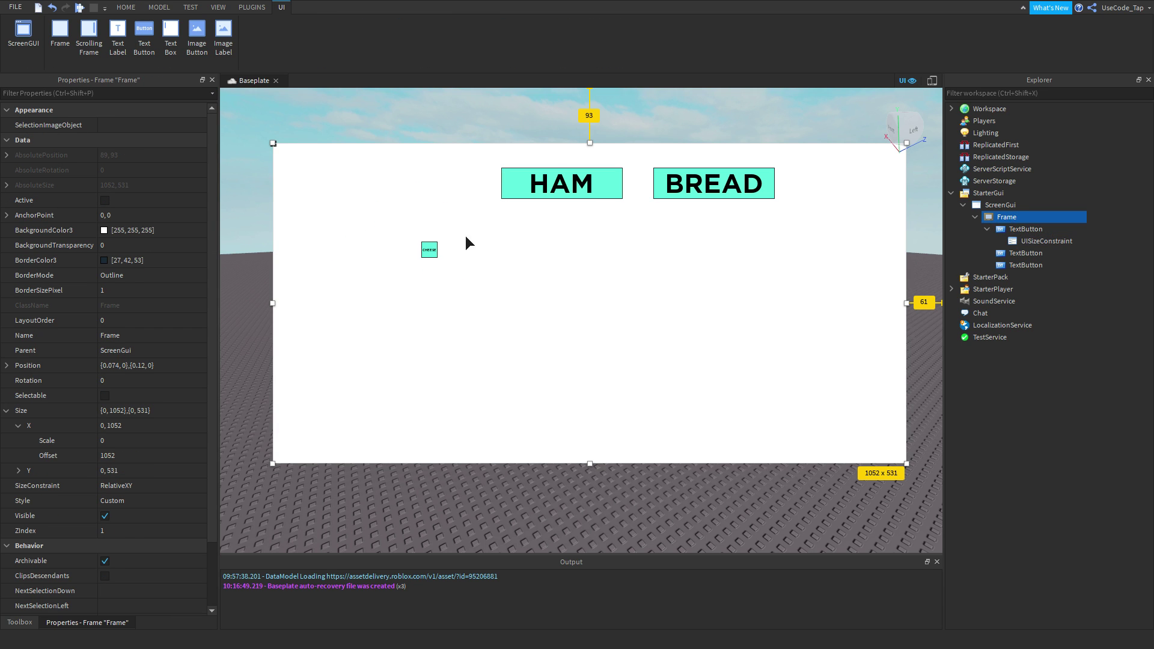
- Examine the CHEESE TextButton's Size property and the object influencing it
{"action": "left_click", "coordinate": [1020, 251]}
{"action": "left_click", "coordinate": [1019, 240]}
{"action": "left_click", "coordinate": [1019, 231]}
{"action": "left_click", "coordinate": [1024, 239]}
{"action": "left_click", "coordinate": [1028, 229]}
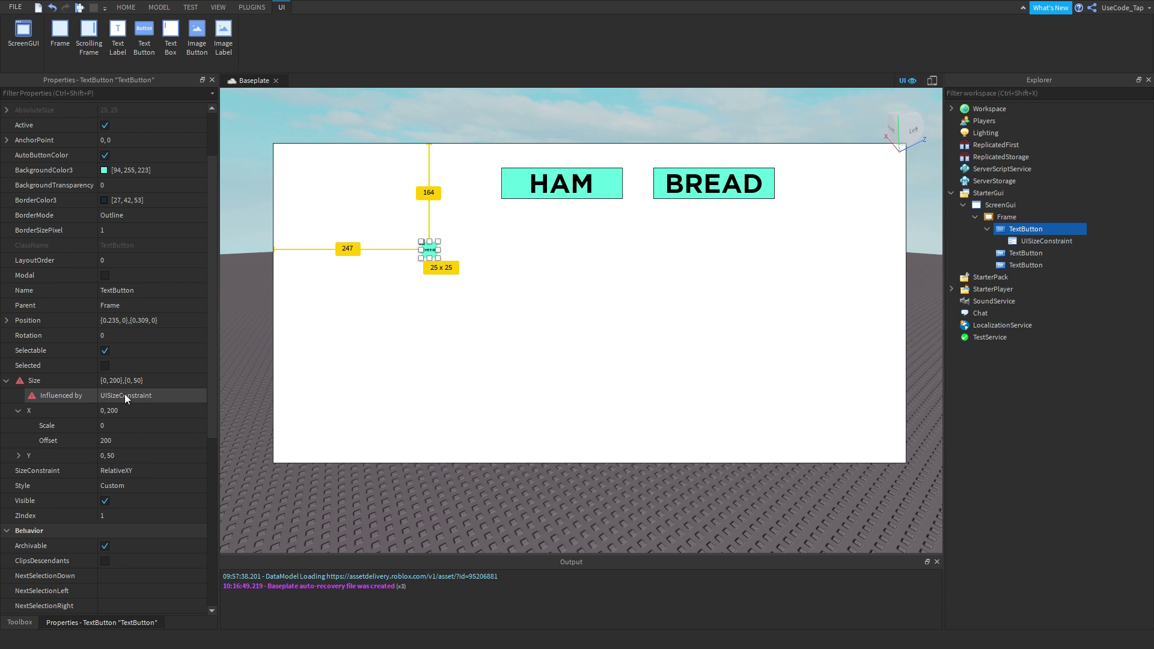
{"action": "scroll", "coordinate": [126, 384], "scroll_direction": "down", "scroll_amount": 3}
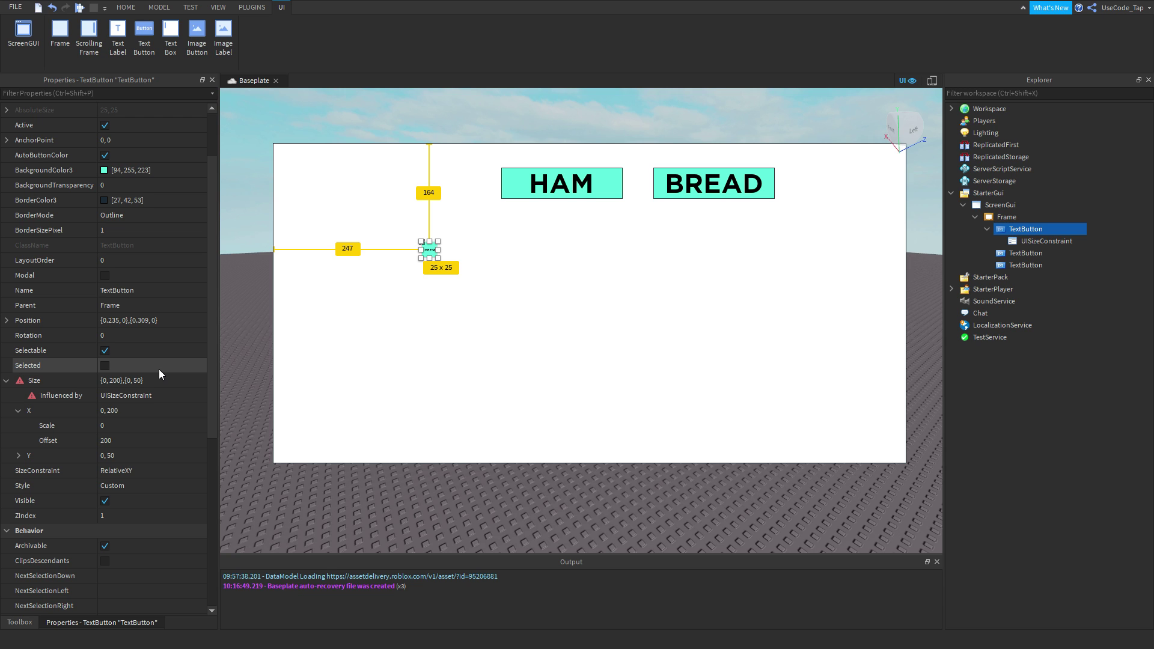
{"action": "left_click", "coordinate": [1022, 241]}
{"action": "left_click", "coordinate": [1019, 229]}
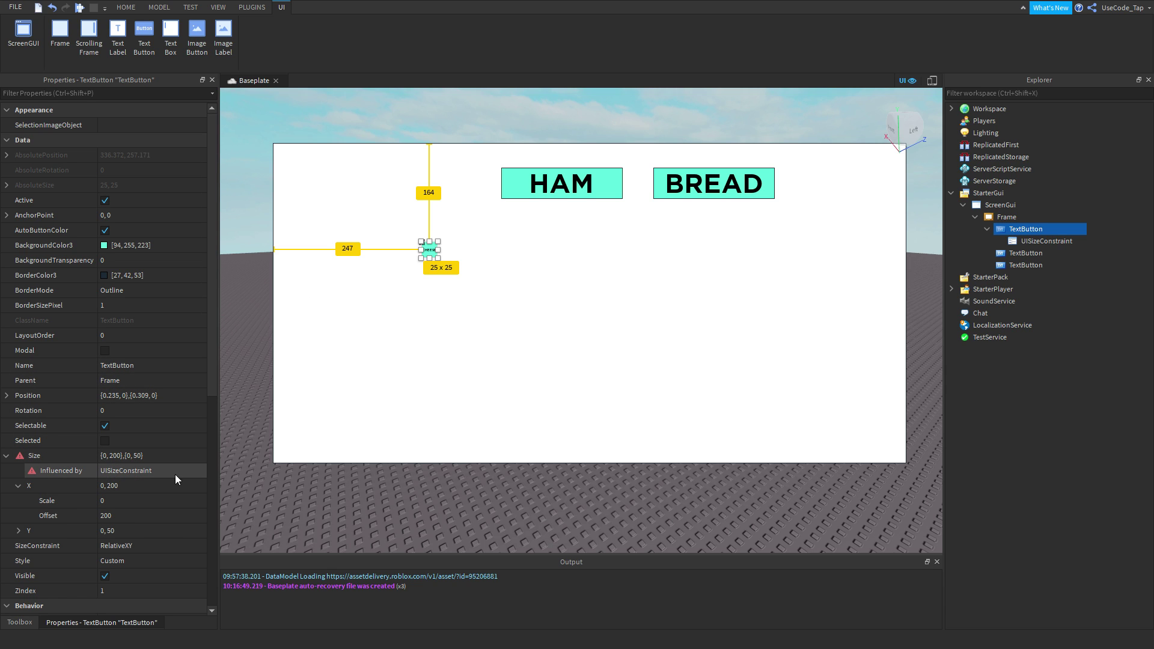
- Replace the CHEESE TextButton's UISizeConstraint with a UITextSizeConstraint
{"action": "left_click", "coordinate": [1043, 241]}
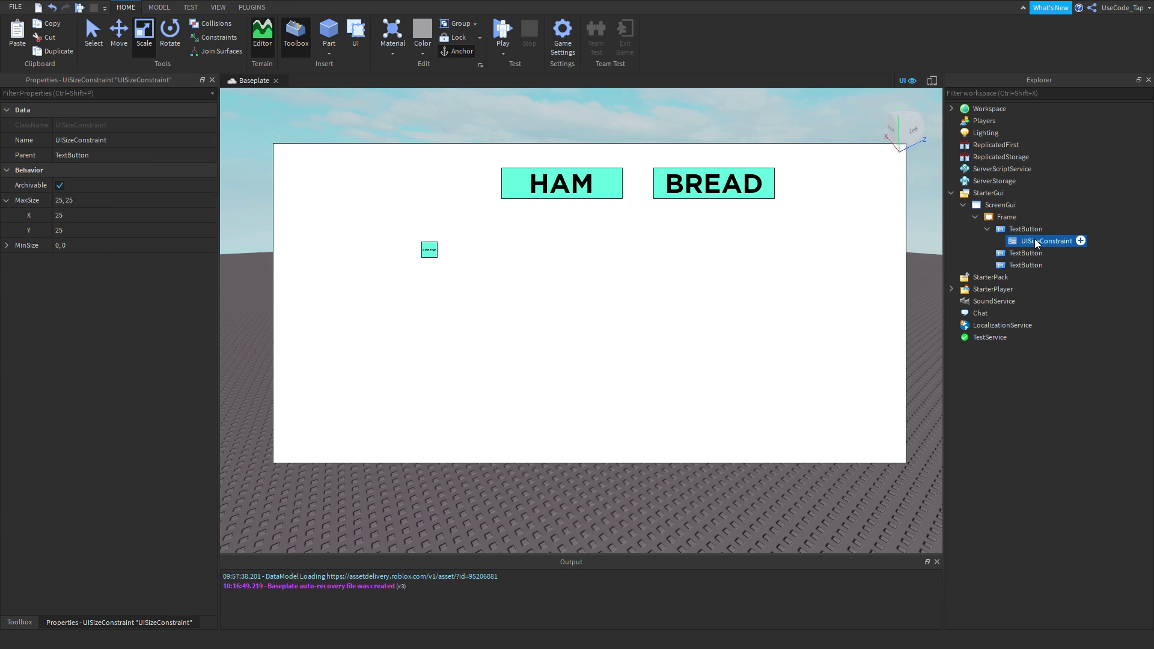
{"action": "key", "text": "Delete"}
{"action": "left_click", "coordinate": [1041, 228]}
{"action": "left_click", "coordinate": [1051, 229]}
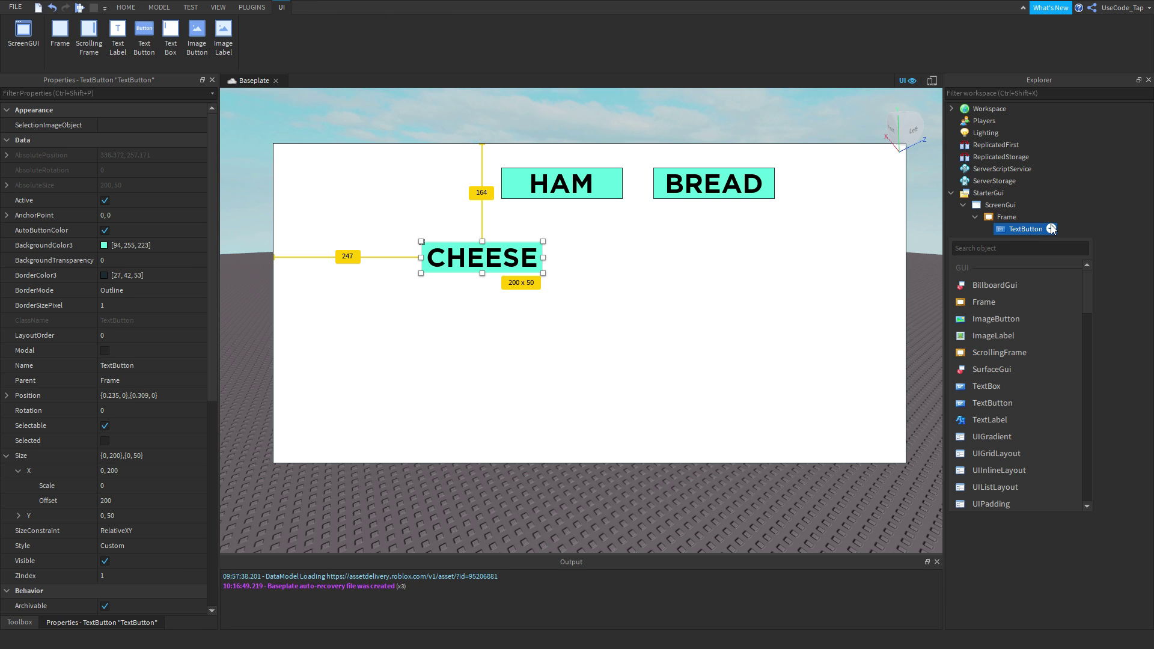
{"action": "type", "text": "uitex"}
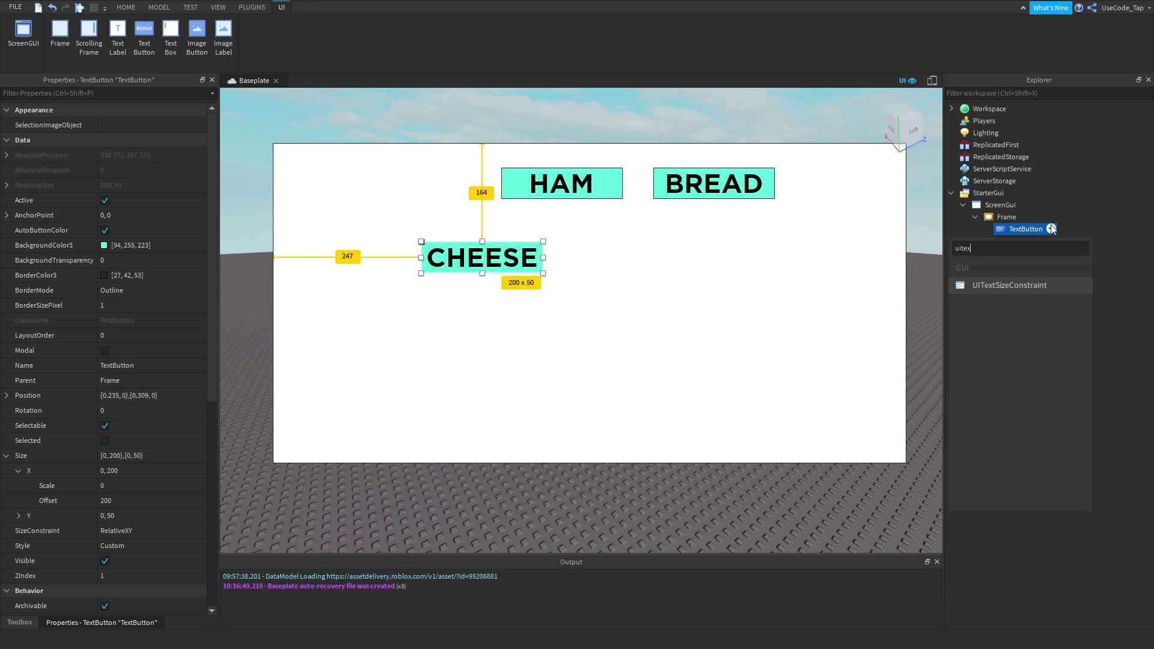
{"action": "key", "text": "Return"}
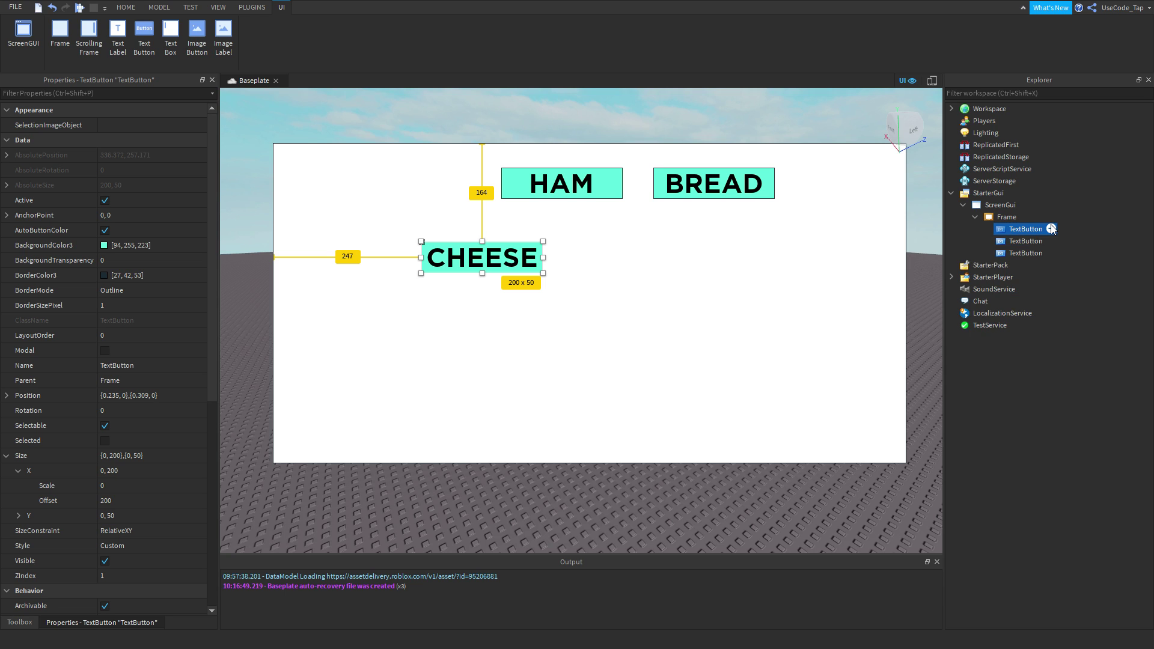
- Try MaxTextSize values of 12 and 5 on the CHEESE TextButton's UITextSizeConstraint
{"action": "left_click", "coordinate": [1016, 240]}
{"action": "left_click", "coordinate": [99, 200]}
{"action": "type", "text": "12"}
{"action": "key", "text": "Return"}
{"action": "left_click", "coordinate": [98, 200]}
{"action": "type", "text": "5"}
{"action": "key", "text": "Return"}
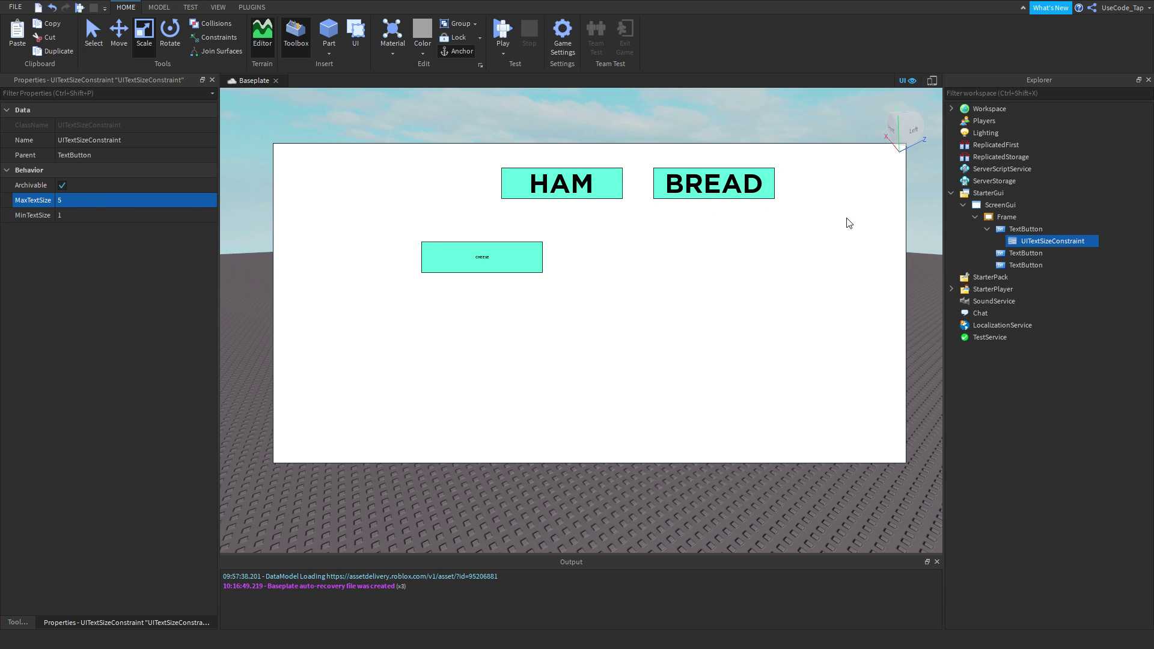
- Undo the last MaxTextSize change and try values of 50 and 25 on the UITextSizeConstraint
{"action": "key", "text": "ctrl+z"}
{"action": "left_click", "coordinate": [95, 202]}
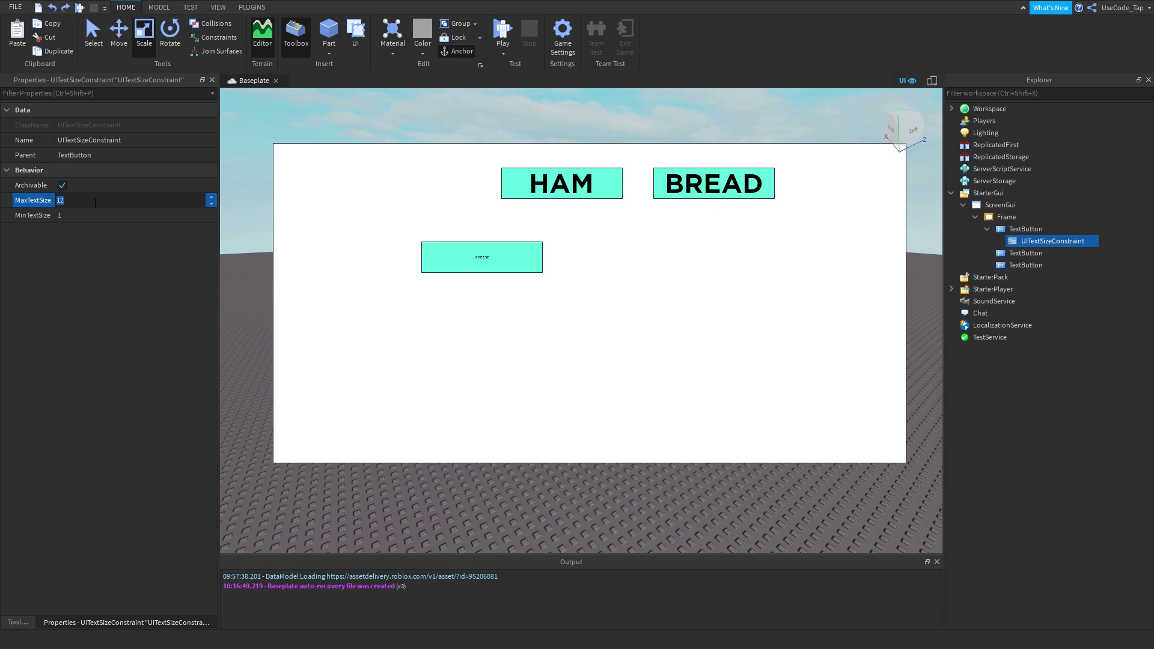
{"action": "type", "text": "50"}
{"action": "key", "text": "Return"}
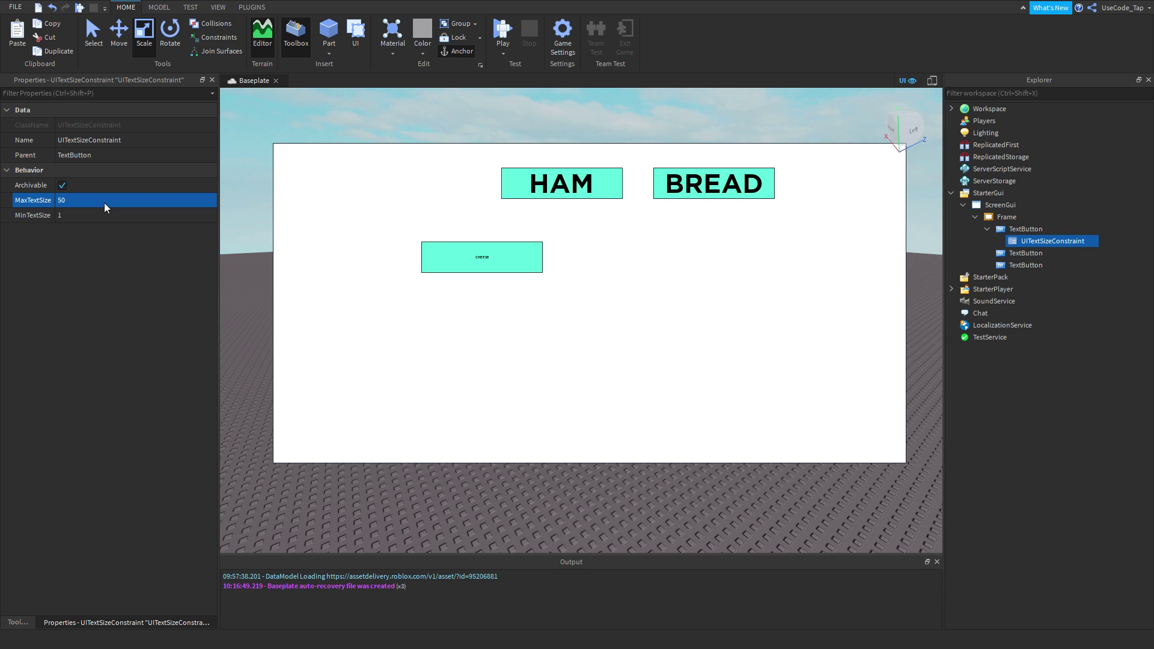
{"action": "left_click", "coordinate": [123, 200]}
{"action": "type", "text": "25"}
{"action": "key", "text": "Return"}
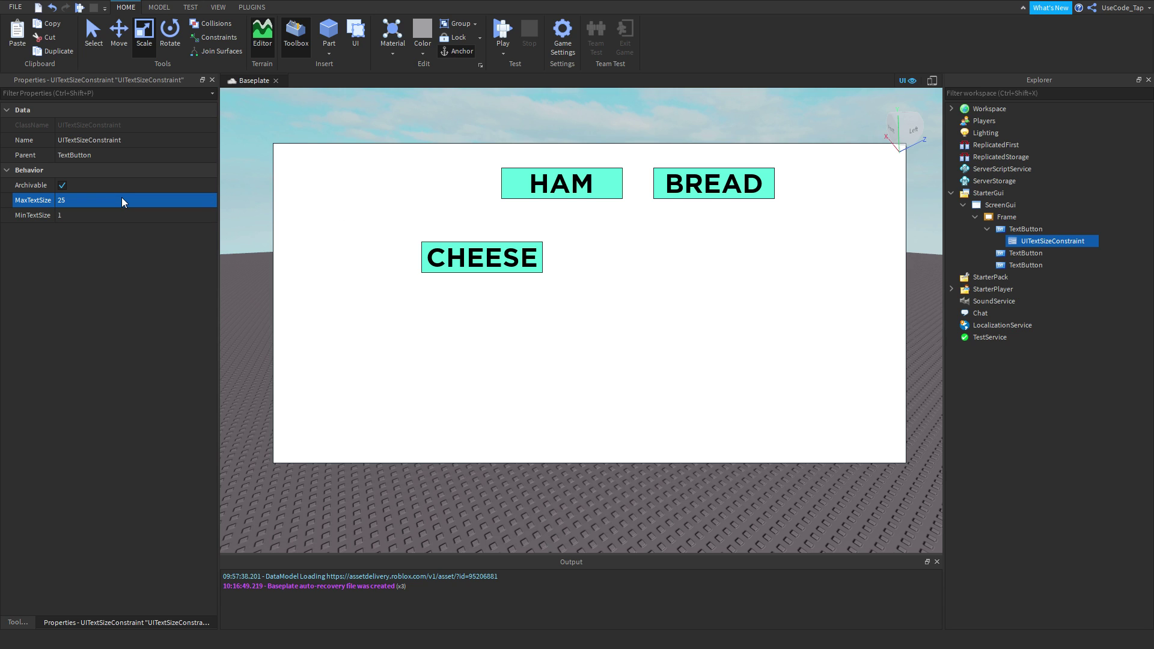
- Check the CHEESE TextButton's properties and set its UITextSizeConstraint's MaxTextSize to 20
{"action": "left_click", "coordinate": [1025, 253]}
{"action": "left_click", "coordinate": [1016, 230]}
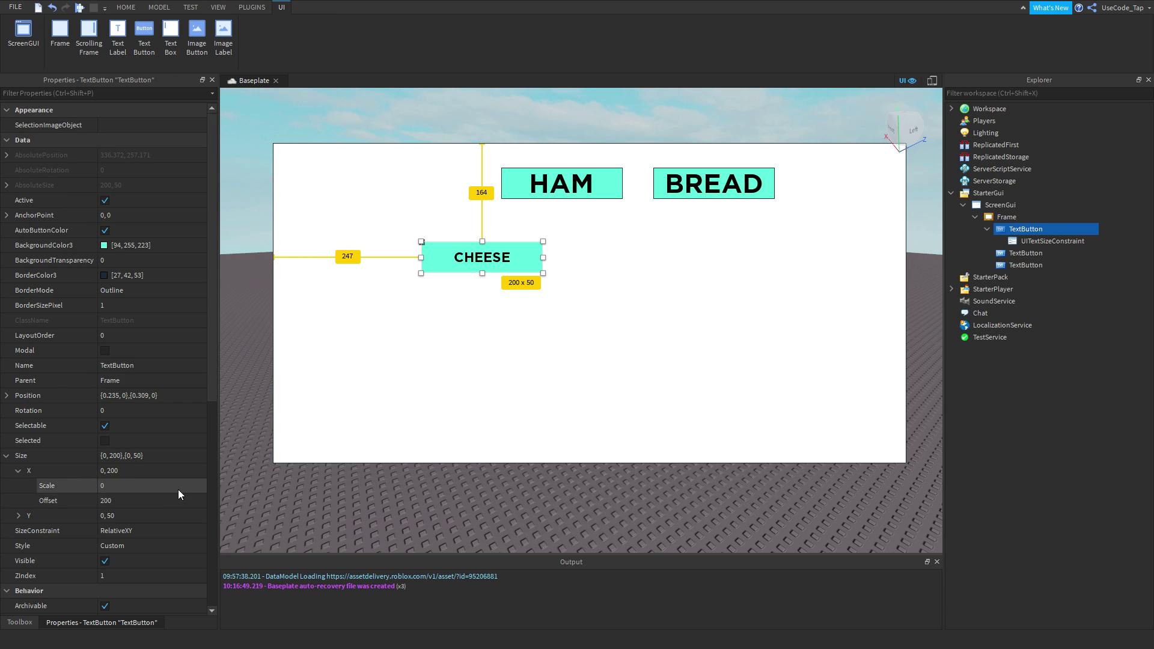
{"action": "scroll", "coordinate": [178, 489], "scroll_direction": "down", "scroll_amount": 5}
{"action": "left_click", "coordinate": [1046, 241]}
{"action": "left_click", "coordinate": [91, 204]}
{"action": "type", "text": "20"}
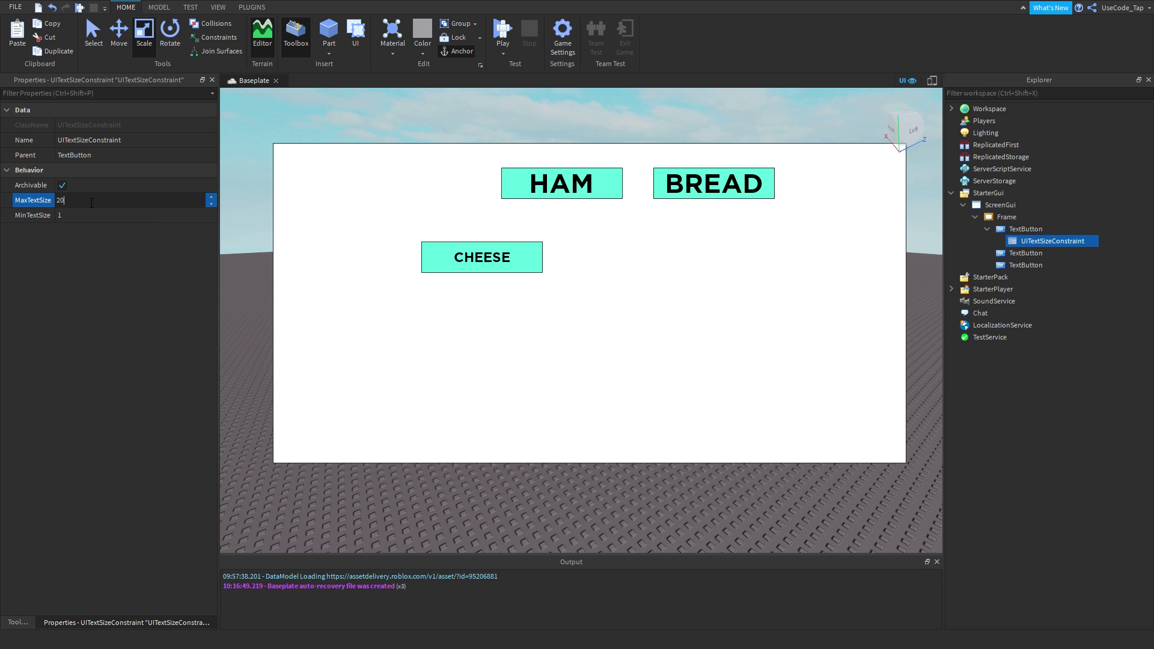
{"action": "key", "text": "Return"}
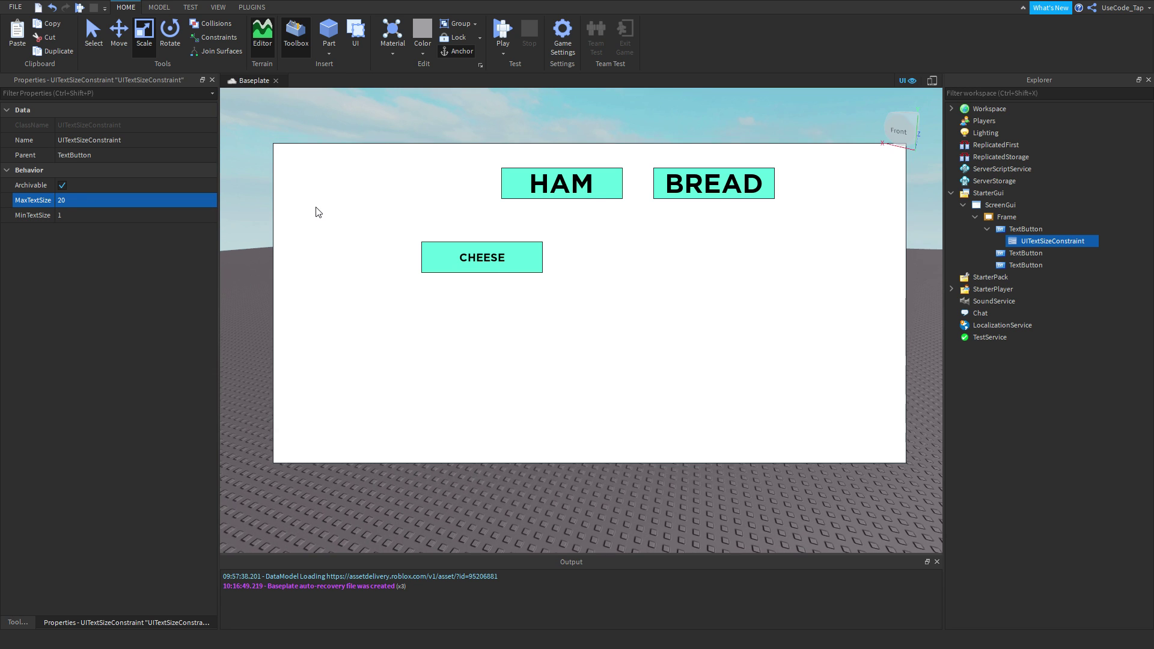
{"action": "right_click_drag", "start_coordinate": [289, 231], "coordinate": [397, 220]}
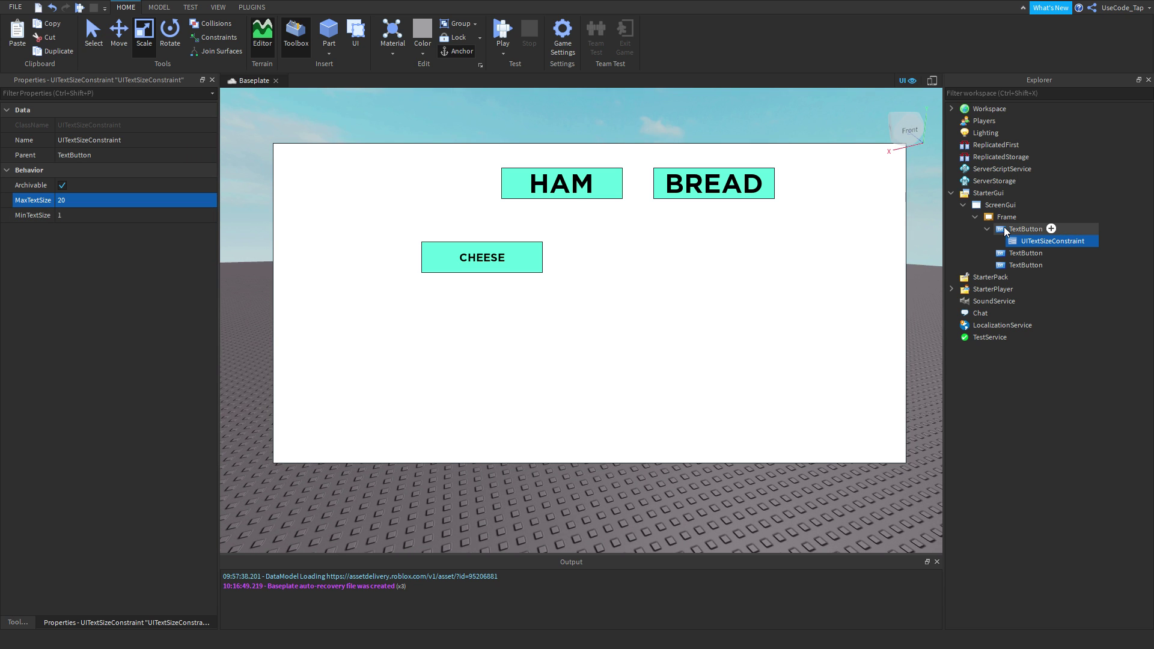
- Add a UIScale to the CHEESE TextButton and delete its UITextSizeConstraint
{"action": "left_click", "coordinate": [1051, 229]}
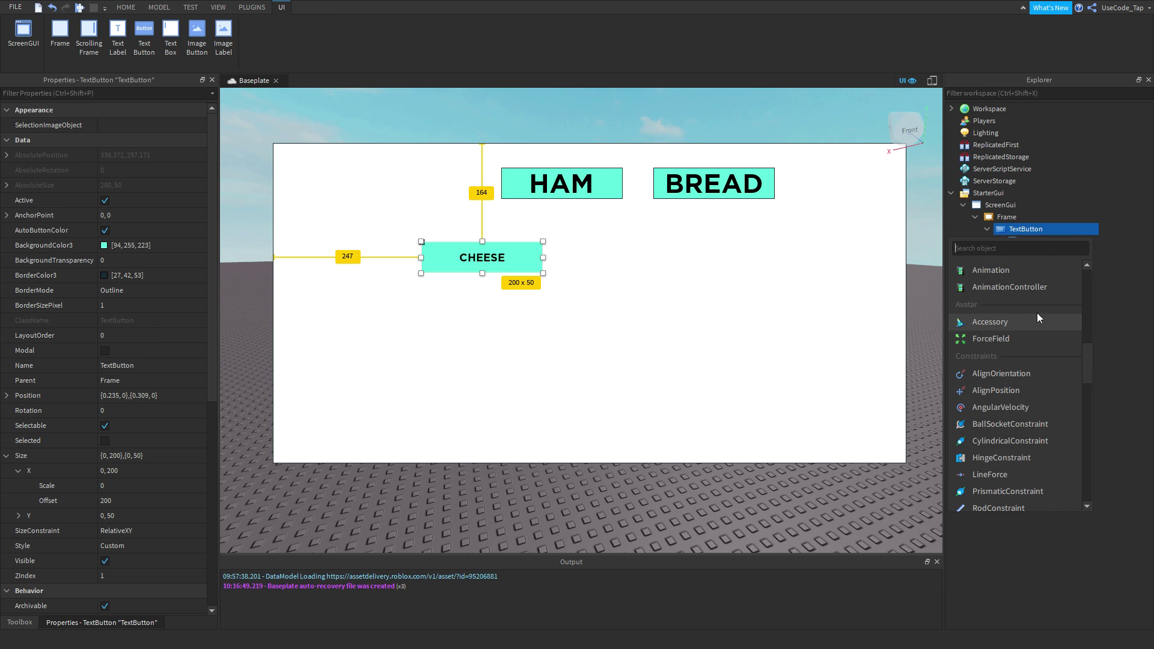
{"action": "scroll", "coordinate": [1037, 314], "scroll_direction": "up", "scroll_amount": 3}
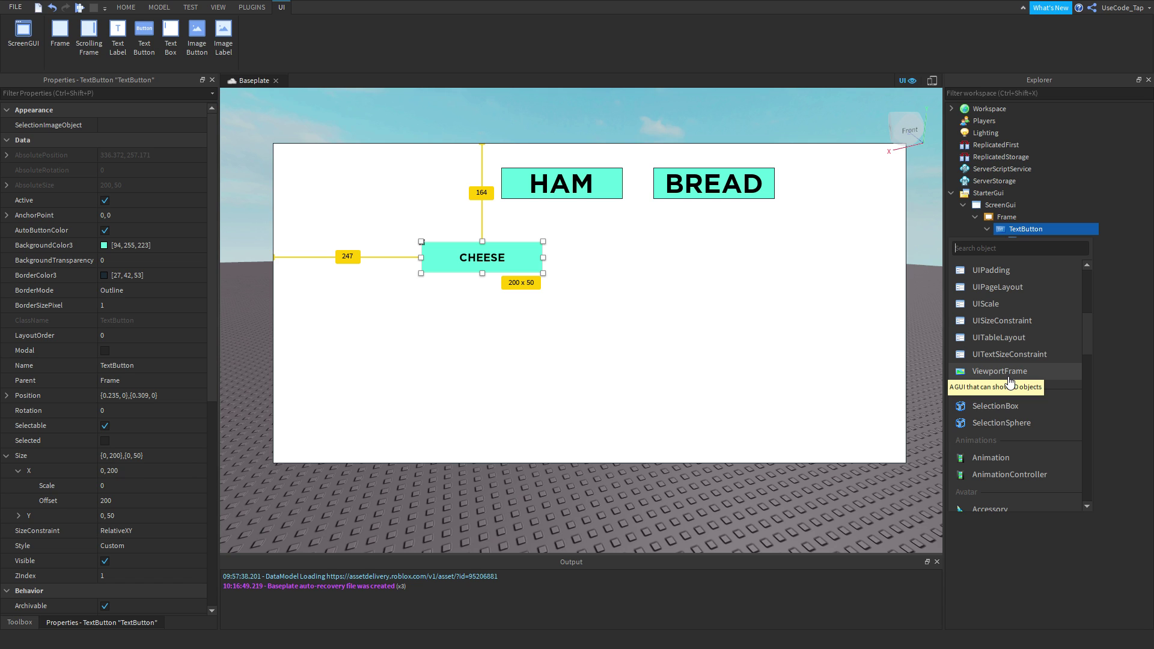
{"action": "scroll", "coordinate": [1010, 379], "scroll_direction": "up", "scroll_amount": 2}
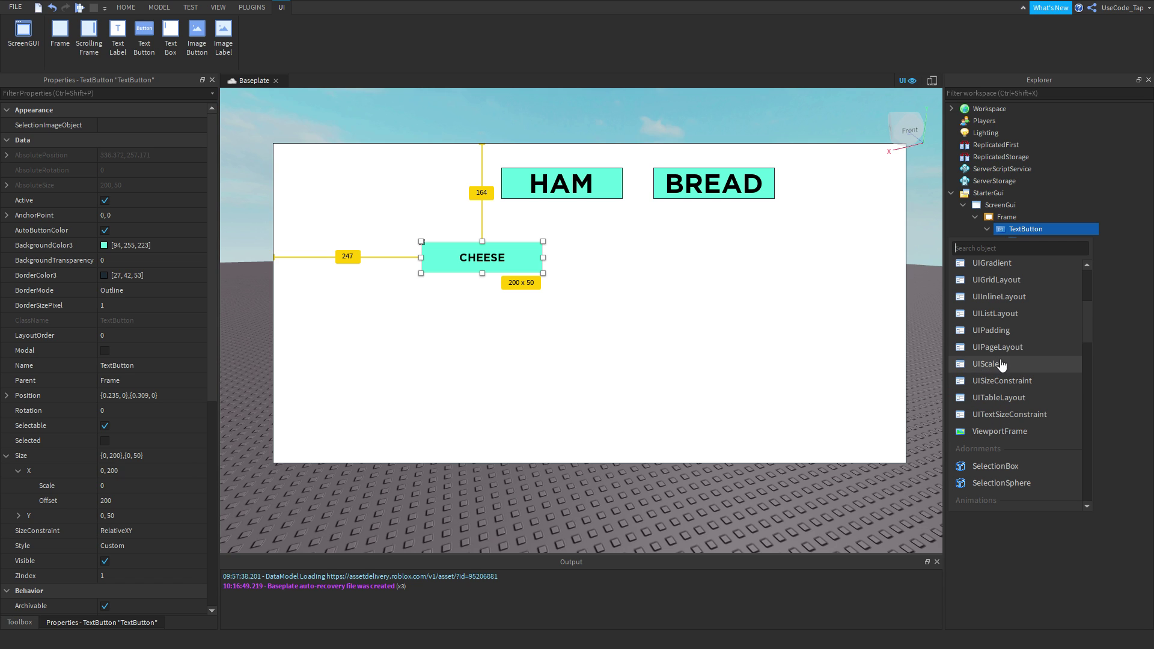
{"action": "scroll", "coordinate": [1008, 352], "scroll_direction": "up", "scroll_amount": 2}
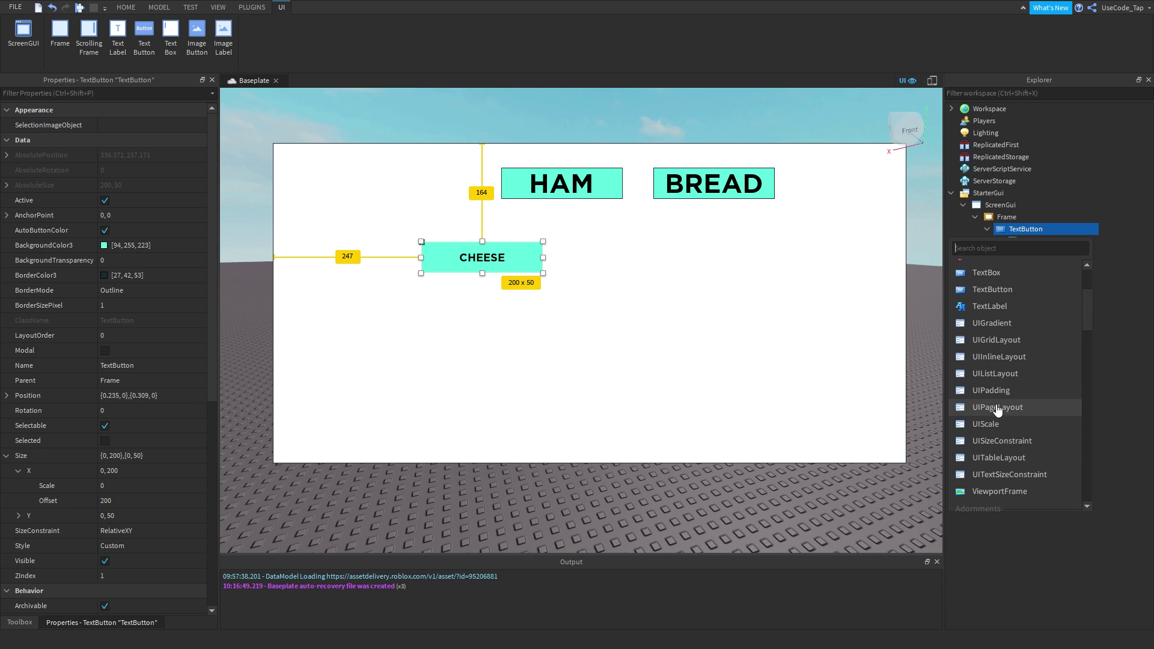
{"action": "left_click", "coordinate": [1013, 428]}
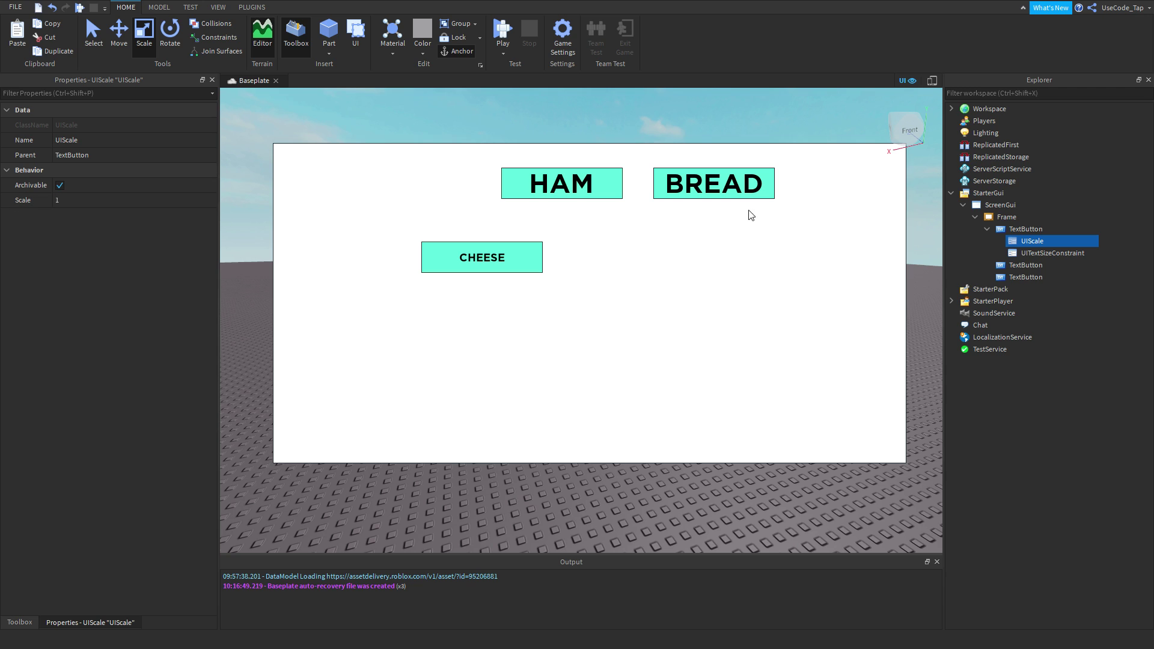
{"action": "left_click", "coordinate": [1023, 254]}
{"action": "key", "text": "Delete"}
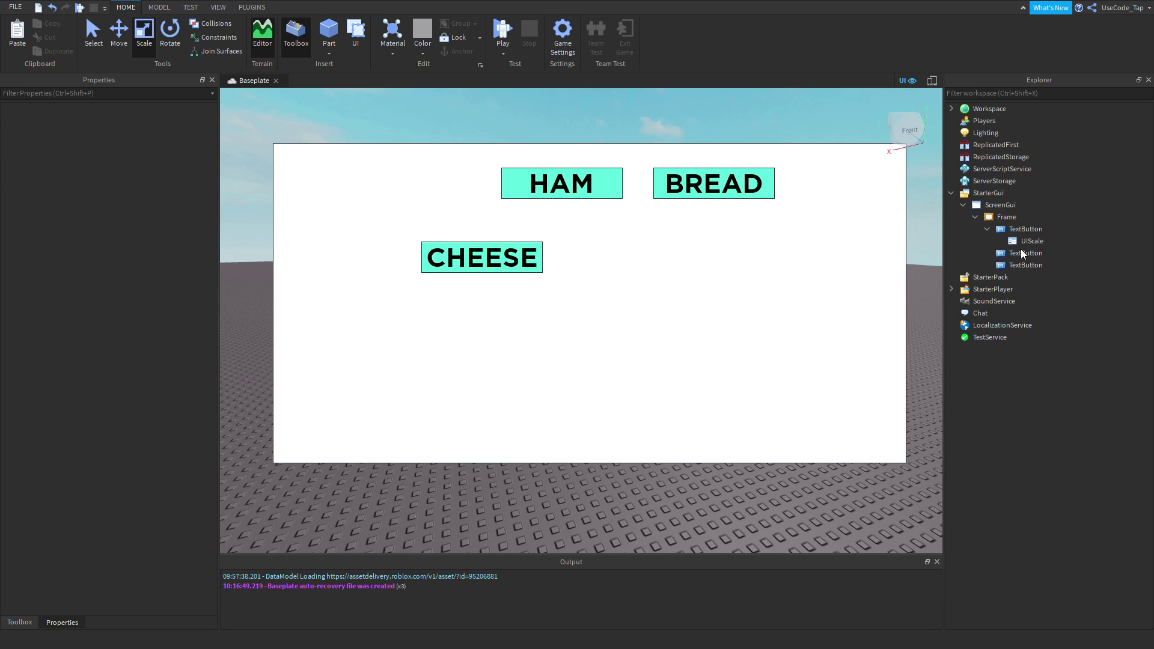
- Try a Scale of 0.5 and return to 1 on the CHEESE TextButton's UIScale, and delete the UIScale
{"action": "left_click", "coordinate": [1022, 243]}
{"action": "left_click", "coordinate": [150, 199]}
{"action": "type", "text": "0.5"}
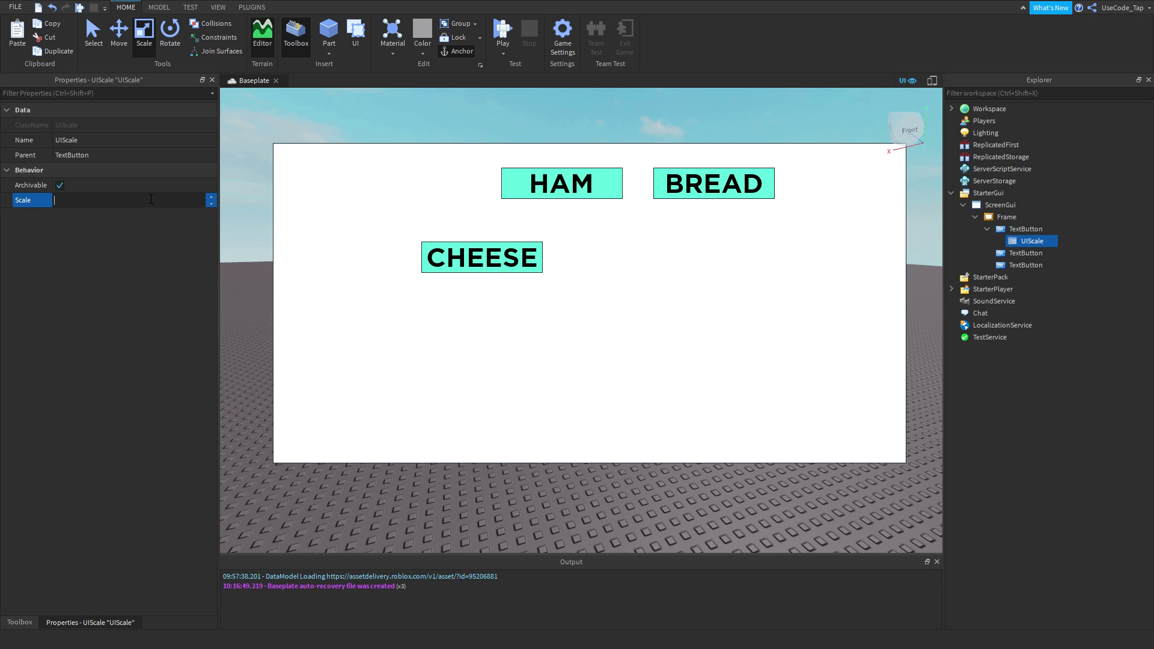
{"action": "key", "text": "Return"}
{"action": "left_click", "coordinate": [150, 199]}
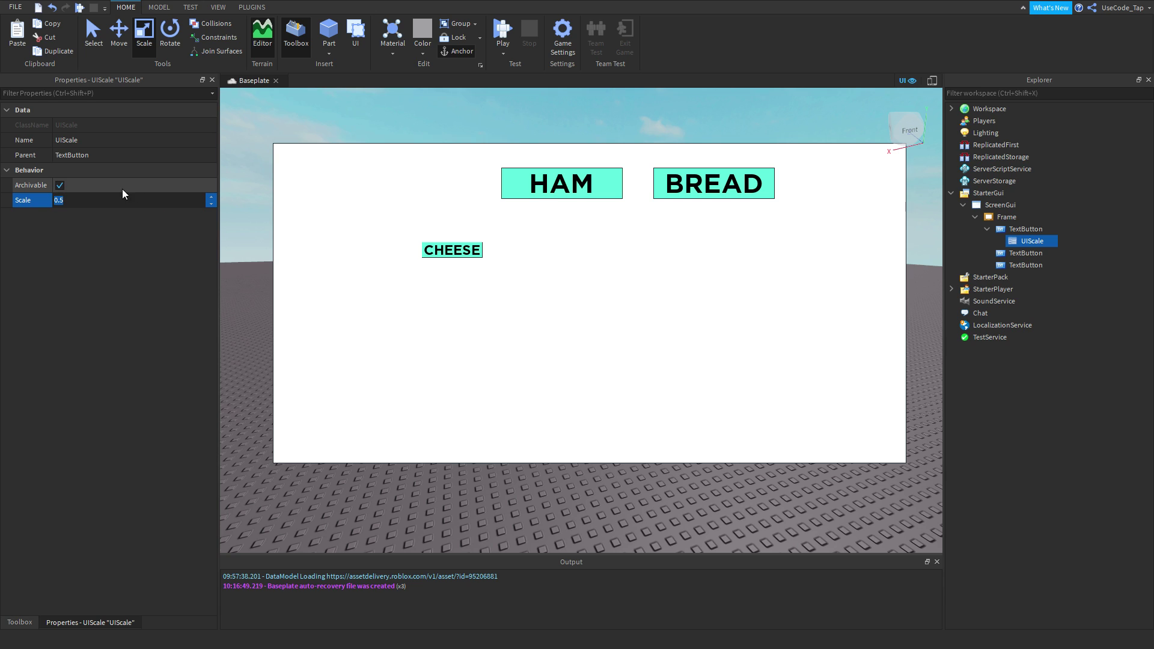
{"action": "type", "text": "1"}
{"action": "key", "text": "Return"}
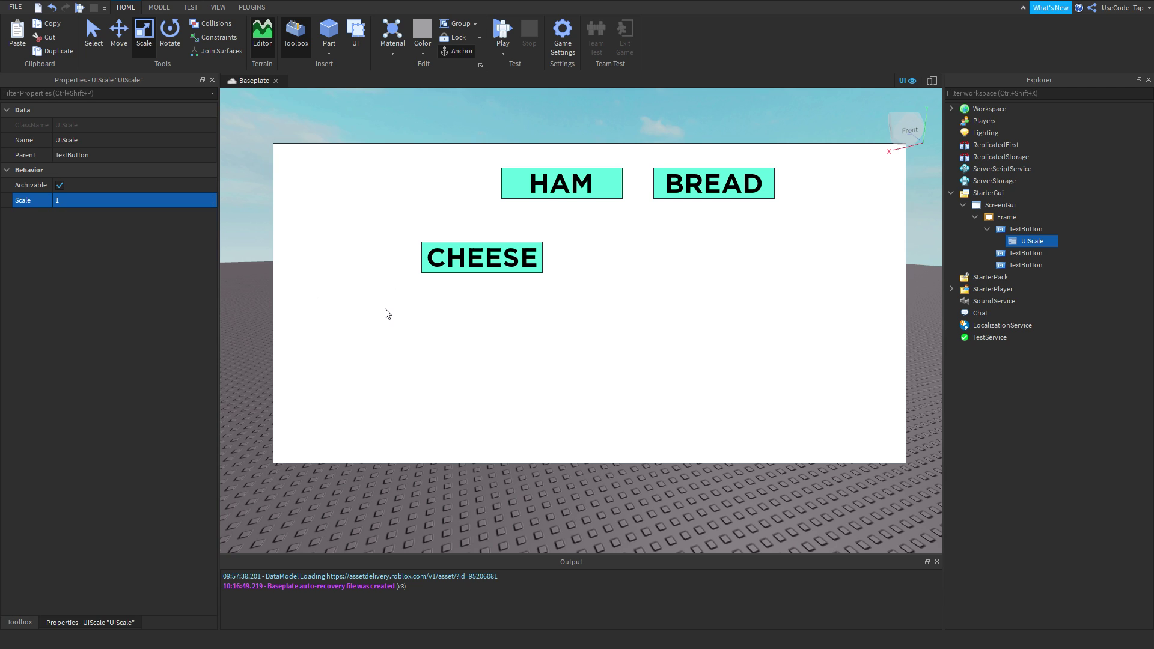
{"action": "left_click", "coordinate": [1002, 240]}
{"action": "key", "text": "Delete"}
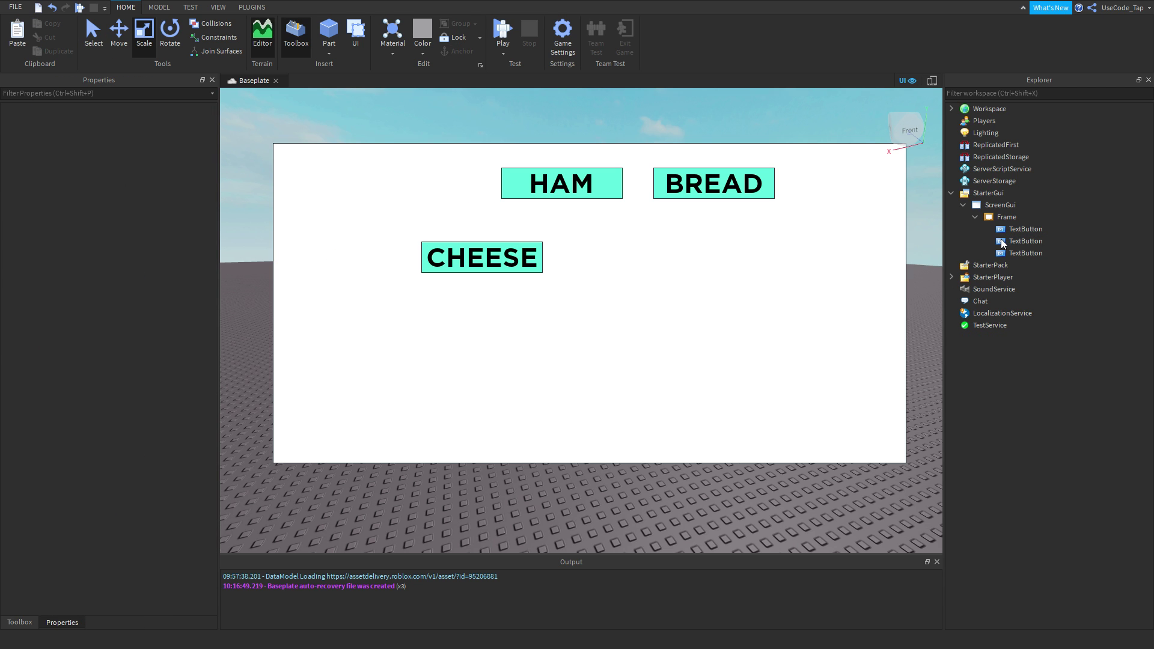
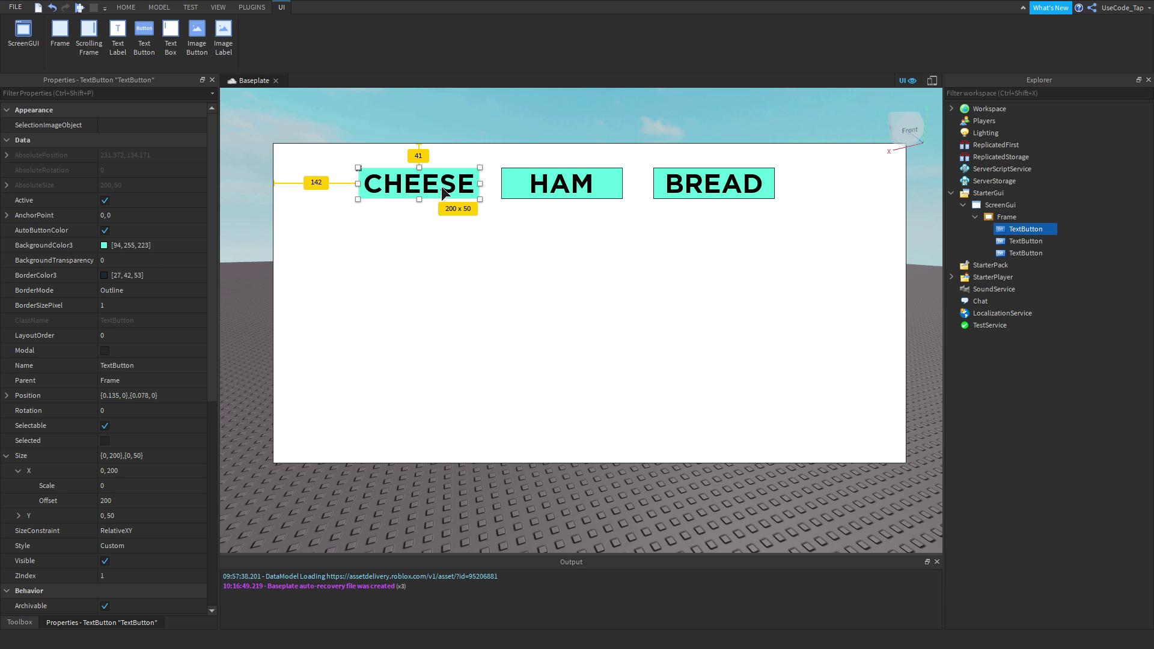
{"action": "left_click", "coordinate": [584, 239]}
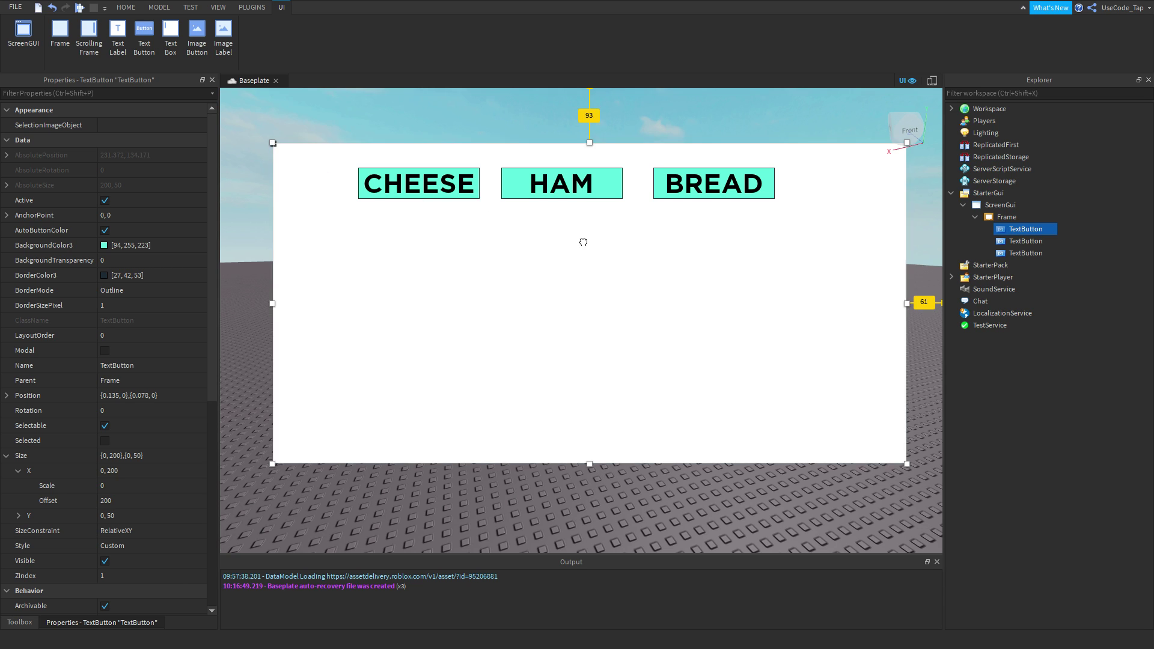
{"action": "left_click", "coordinate": [687, 132]}
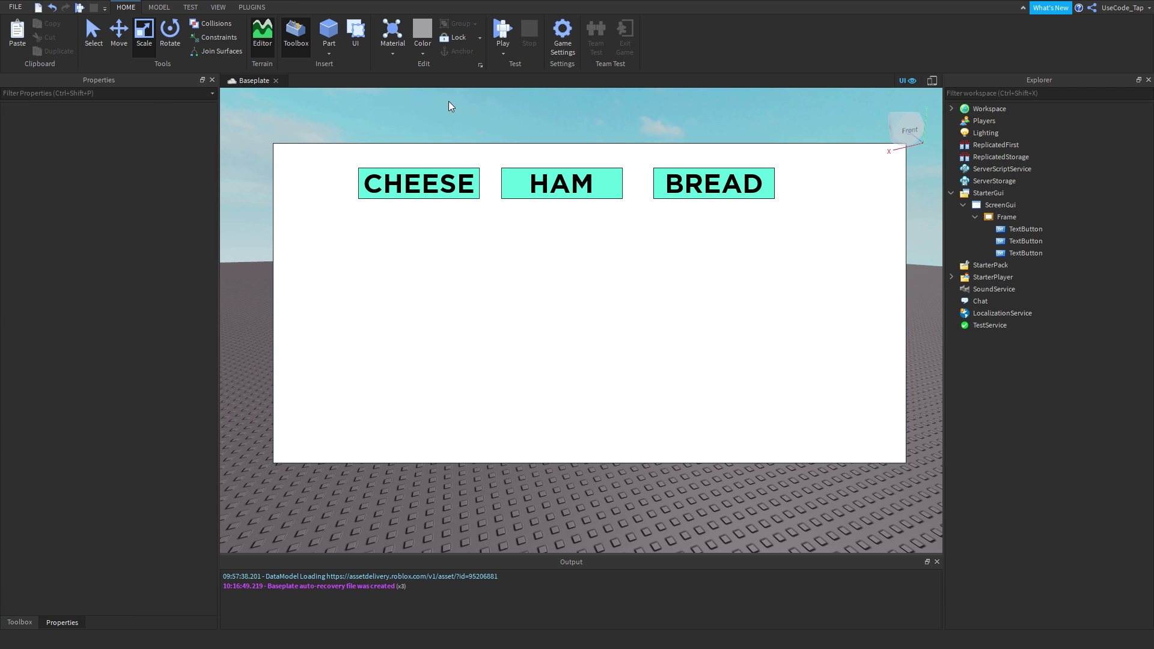
{"action": "key", "text": "w"}
{"action": "right_click_drag", "start_coordinate": [613, 253], "coordinate": [613, 250]}
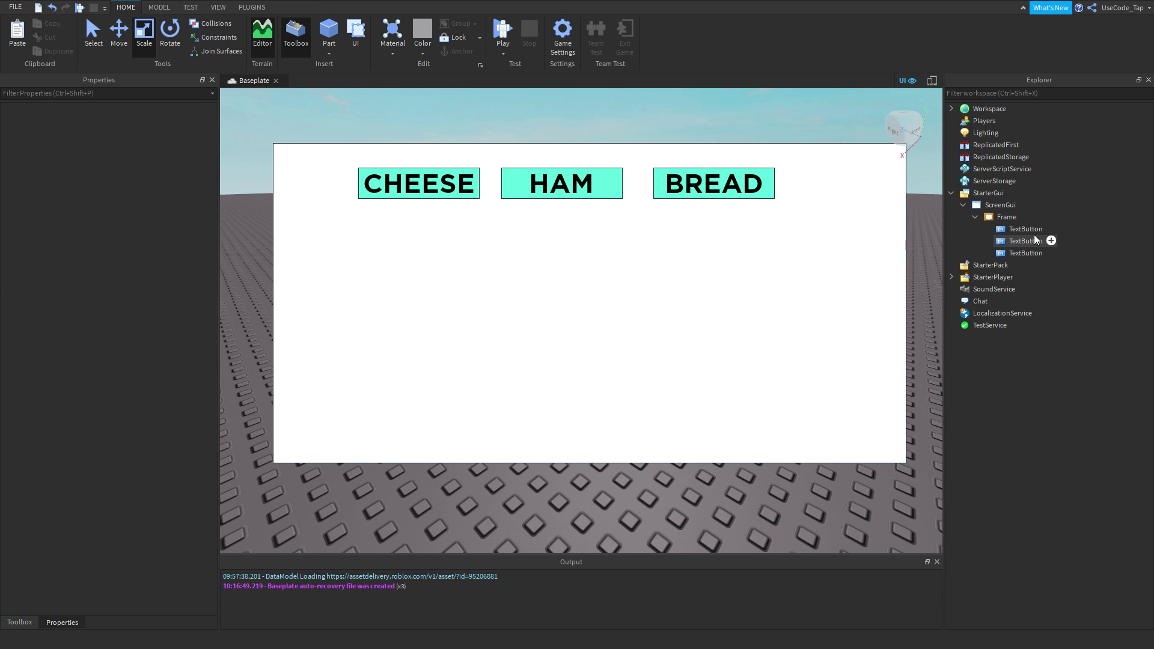
- Review the Frame and its child TextButtons by selecting them one after another in the ScreenGui hierarchy
{"action": "left_click", "coordinate": [1016, 232]}
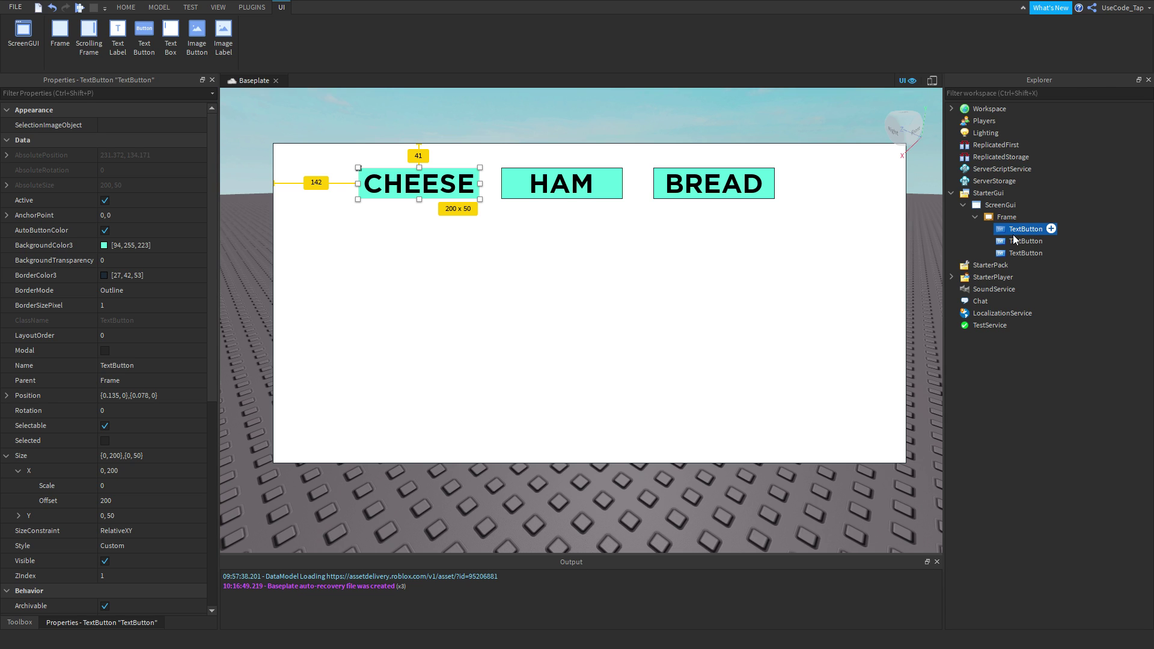
{"action": "left_click", "coordinate": [987, 217]}
{"action": "left_click", "coordinate": [1004, 227]}
{"action": "left_click", "coordinate": [1004, 218]}
{"action": "left_click", "coordinate": [999, 229]}
{"action": "left_click", "coordinate": [994, 241]}
- Move the BREAD TextButton slightly closer to the HAM TextButton, keeping it in the same row, and clear the selection
{"action": "left_click", "coordinate": [994, 253]}
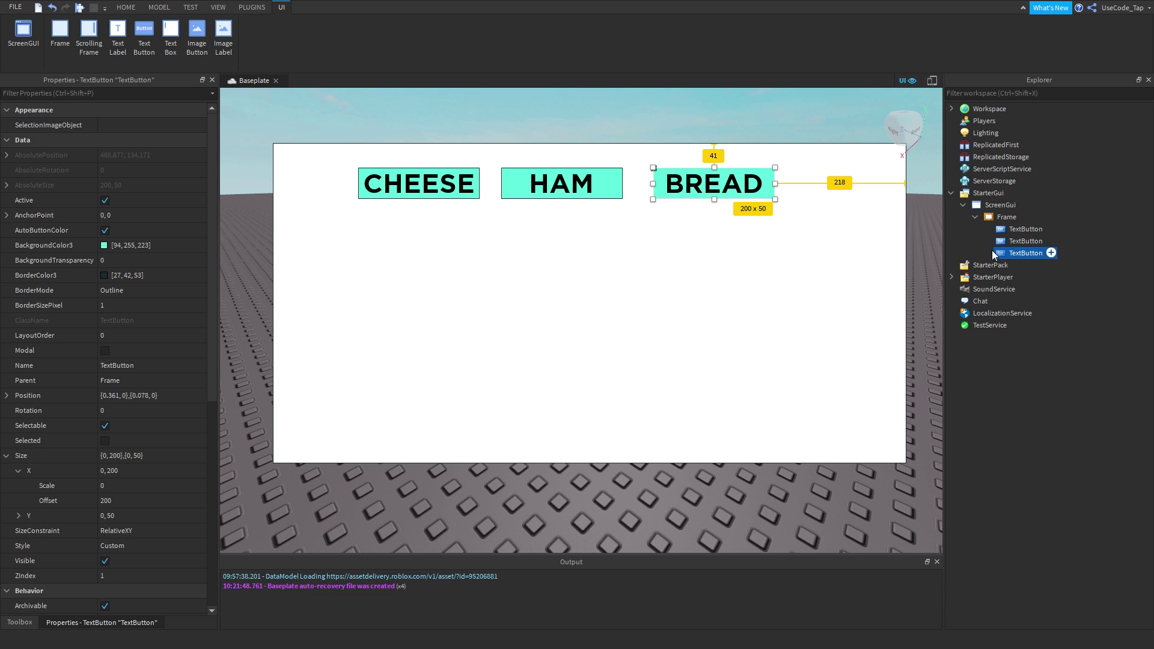
{"action": "left_click_drag", "start_coordinate": [688, 176], "coordinate": [680, 177]}
{"action": "left_click", "coordinate": [797, 165]}
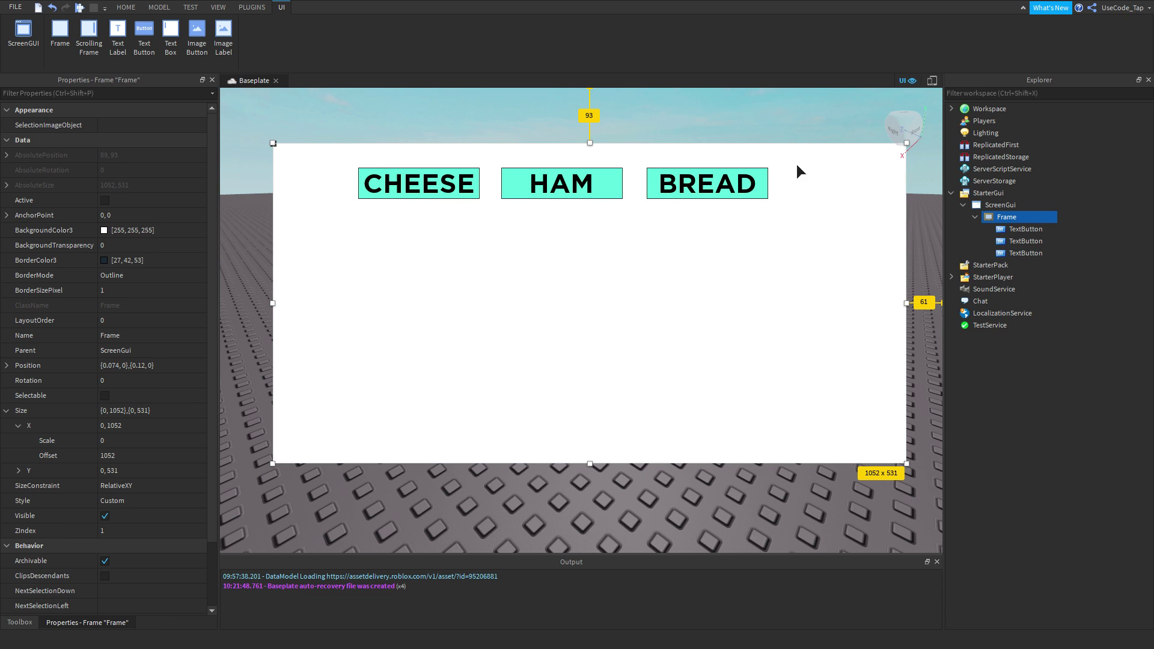
{"action": "left_click", "coordinate": [831, 107]}
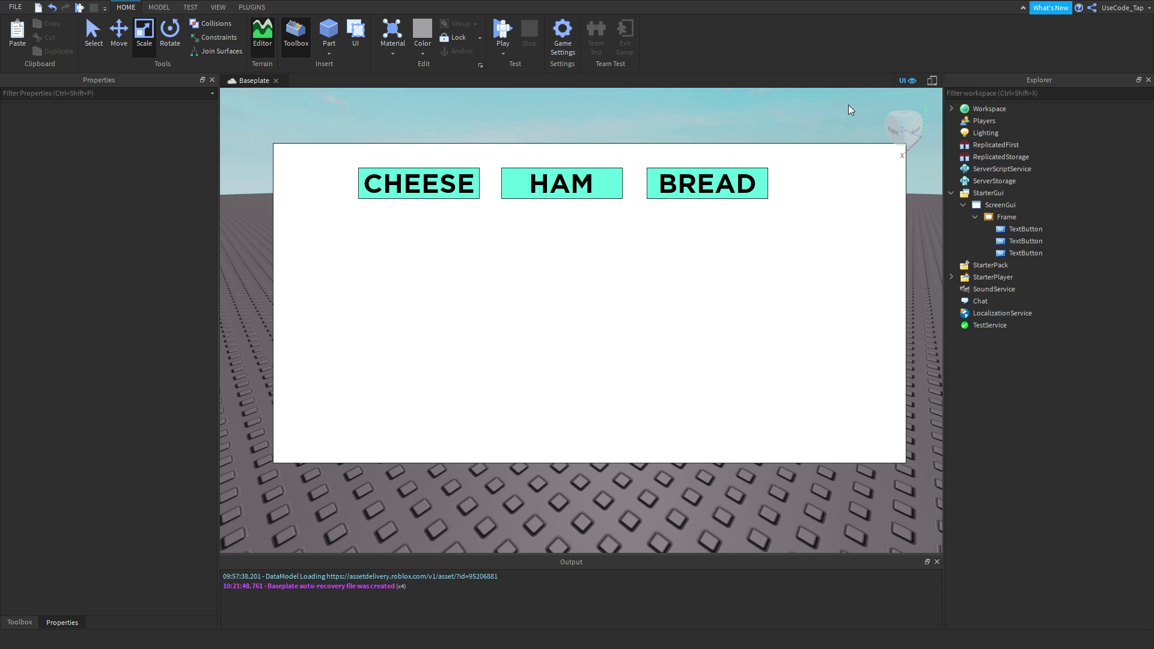